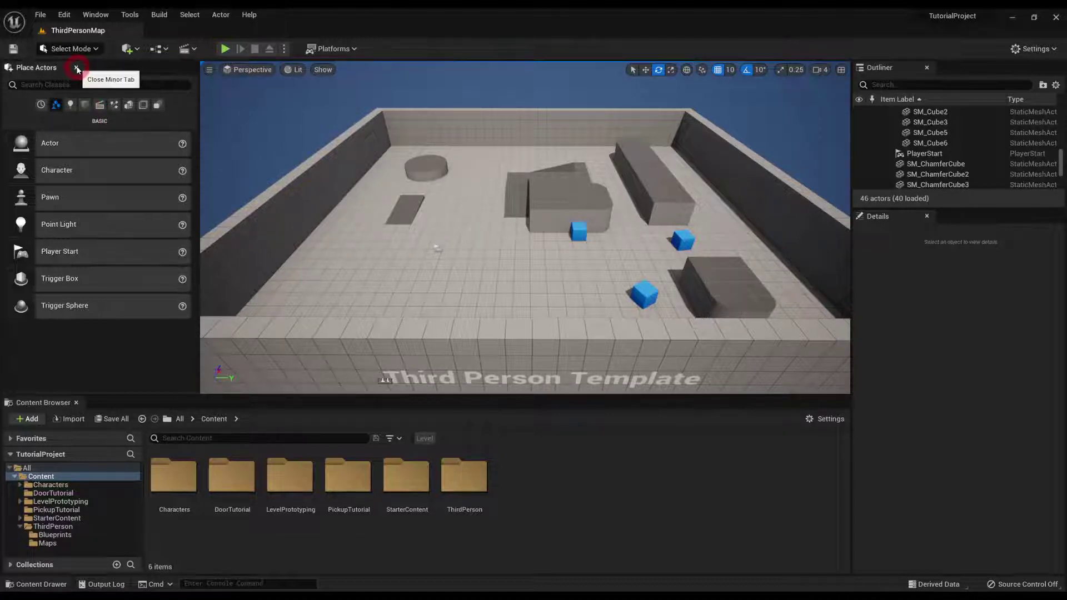
# Step: Close the Place Actors panel and open it again
pyautogui.click(77, 68)
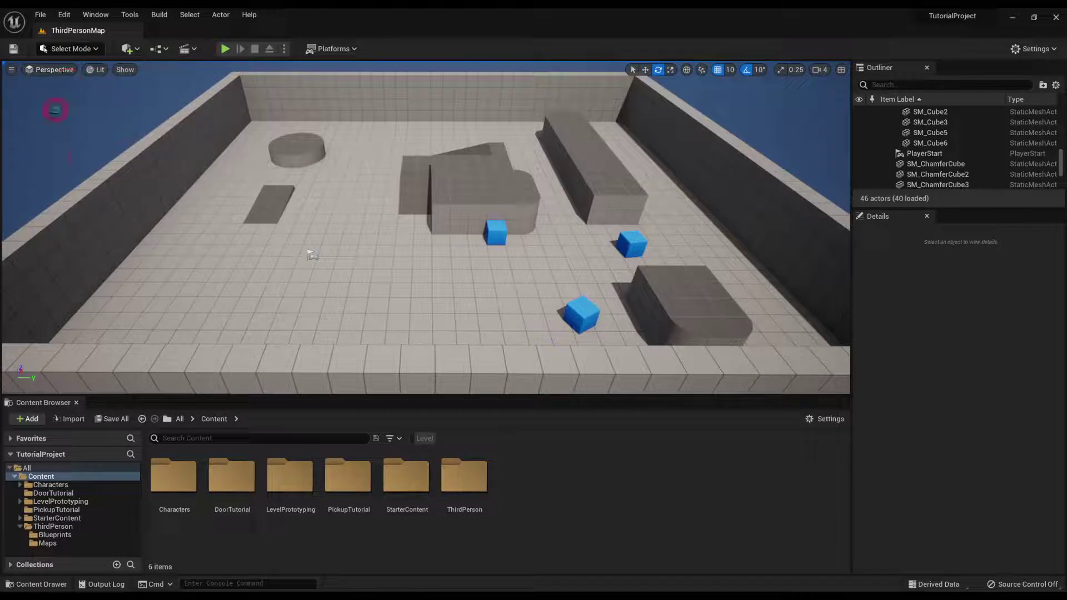
pyautogui.click(127, 49)
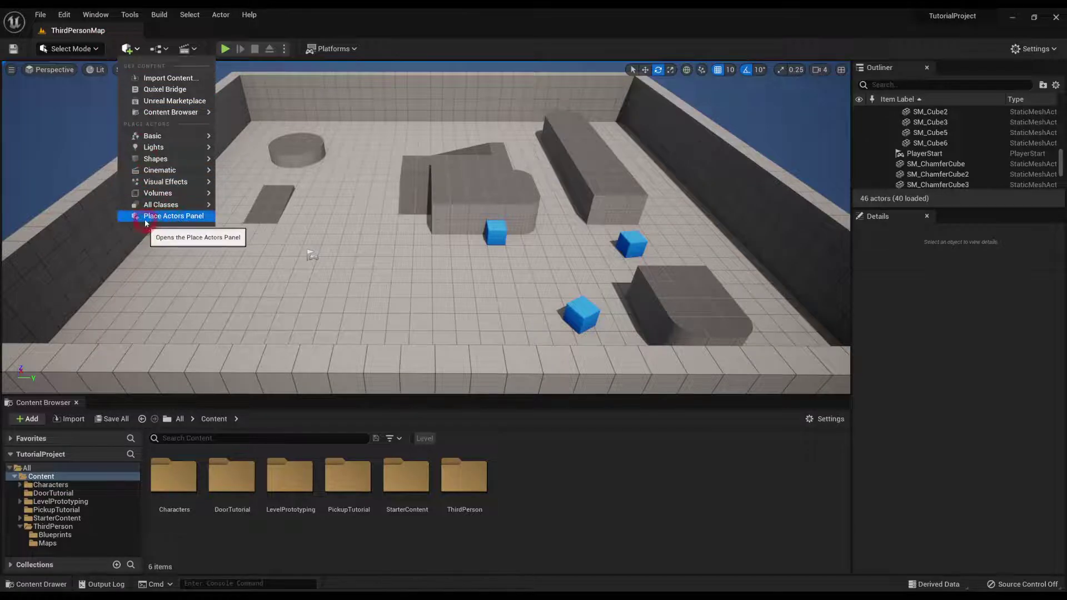
pyautogui.click(188, 218)
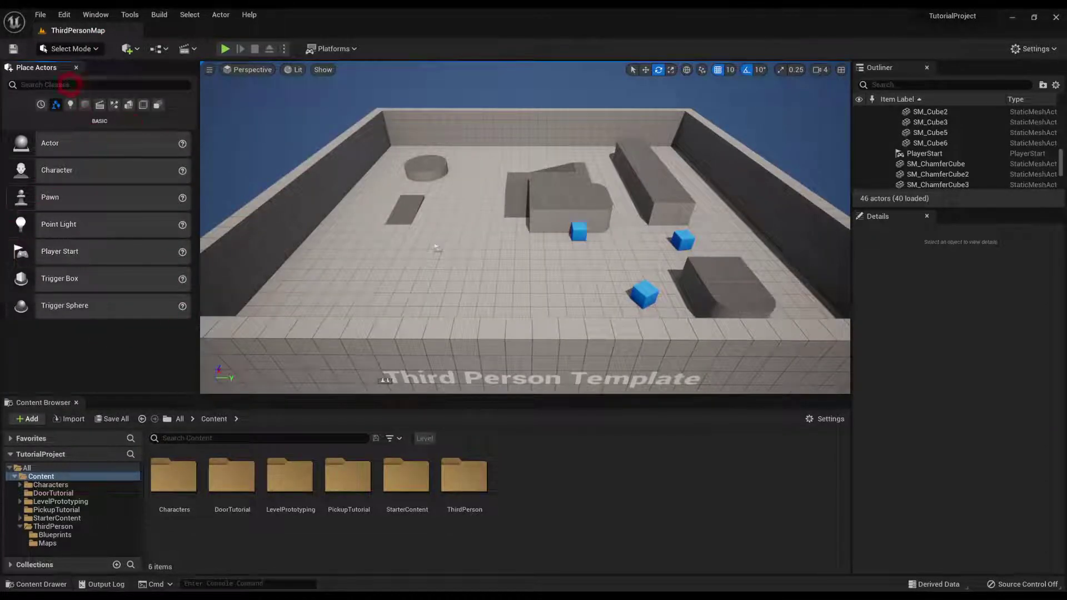
# Step: Search the placeable actors for "navmesh" and place a Nav Mesh Bounds Volume near the middle of the arena
pyautogui.click(84, 86)
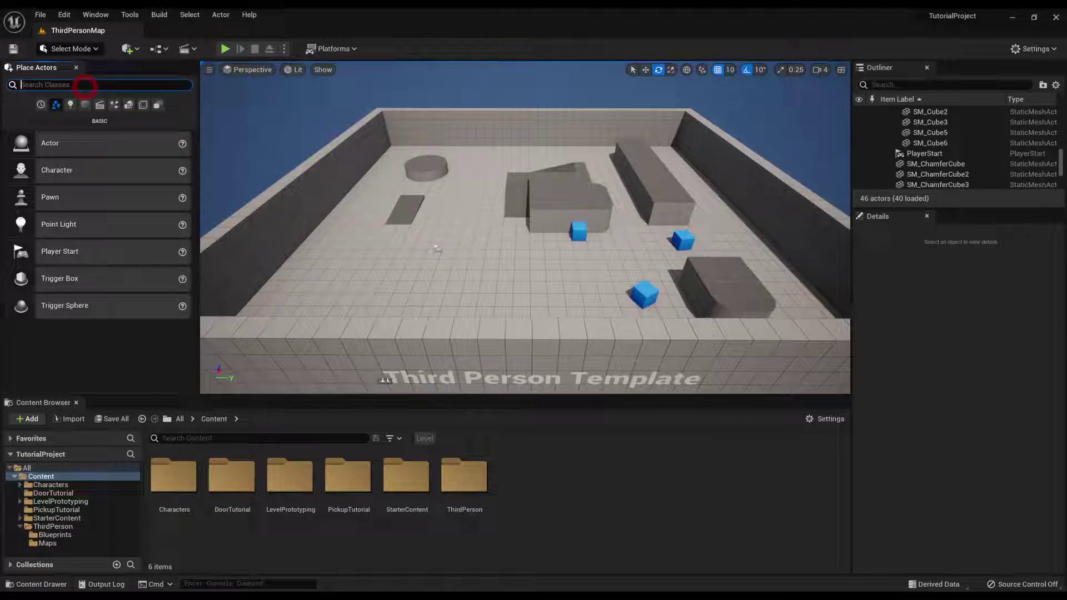
pyautogui.write('navmesh')
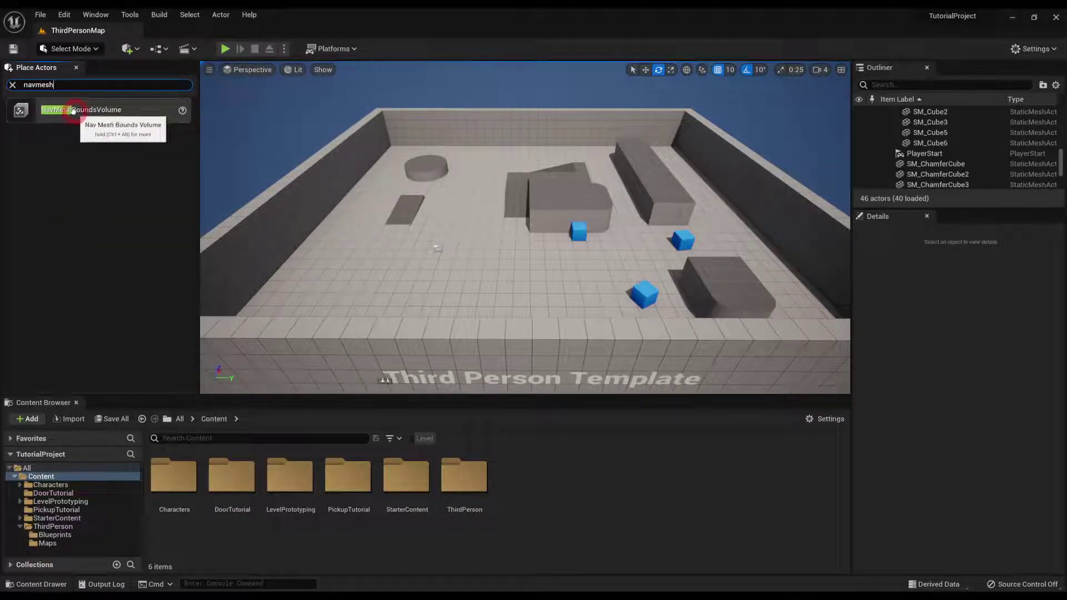
pyautogui.moveTo(72, 111); pyautogui.dragTo(527, 224)
# Step: Scale the Nav Mesh Bounds Volume horizontally along both floor axes until it spans the arena's length and width
pyautogui.moveTo(530, 240)
pyautogui.mouseDown(button='right')
pyautogui.moveTo(551, 237)
pyautogui.moveTo(531, 237)
pyautogui.mouseUp(button='right')
pyautogui.press('r')
pyautogui.moveTo(552, 232); pyautogui.dragTo(610, 229)
pyautogui.moveTo(610, 228); pyautogui.dragTo(568, 203, button='right')
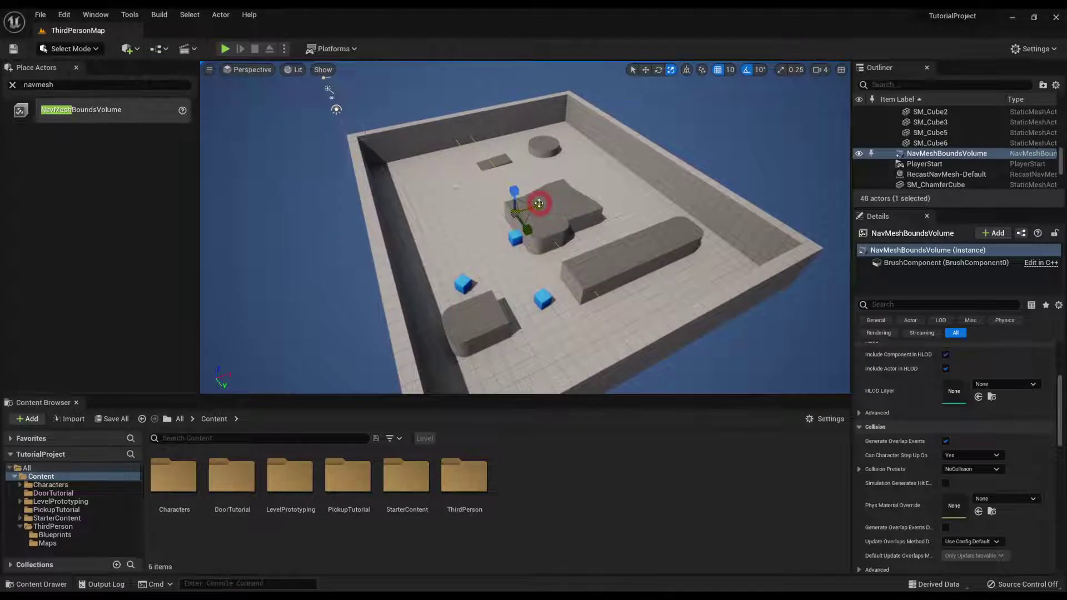
pyautogui.moveTo(539, 204); pyautogui.dragTo(929, 114)
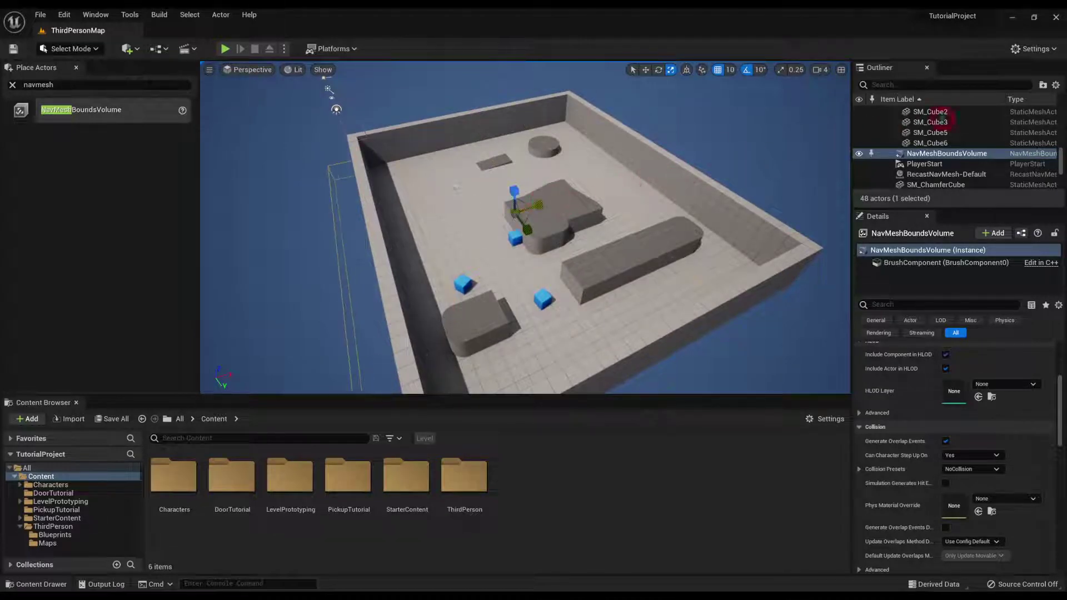
# Step: Shift the Nav Mesh Bounds Volume to line up with the arena and scale up its height to enclose the blocks
pyautogui.press('w')
pyautogui.click(477, 230)
pyautogui.moveTo(546, 203); pyautogui.dragTo(557, 198)
pyautogui.moveTo(558, 198); pyautogui.dragTo(476, 186, button='right')
pyautogui.press('r')
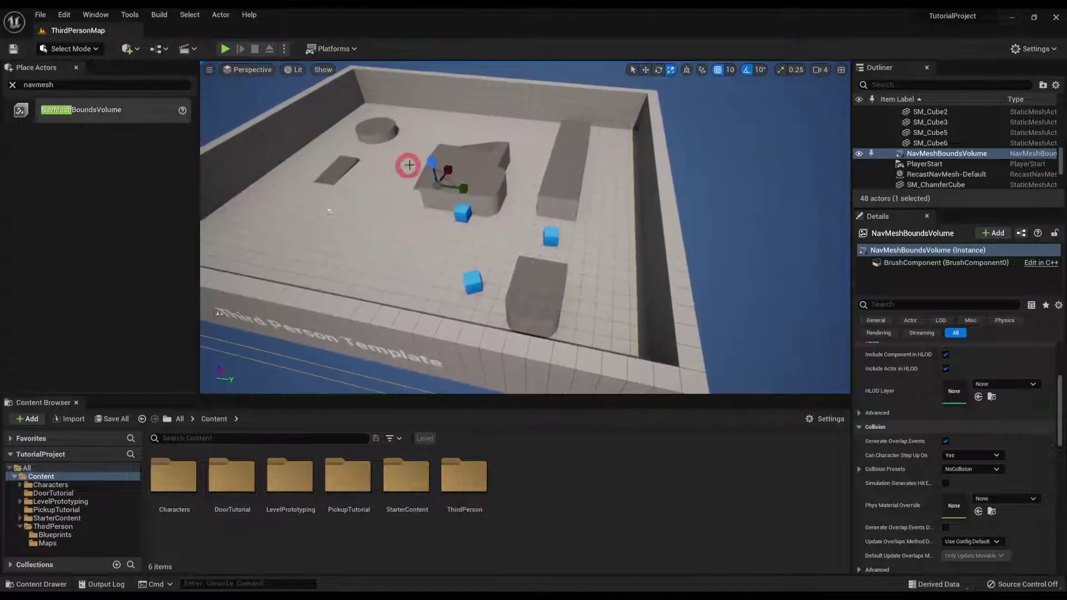
pyautogui.moveTo(431, 160); pyautogui.dragTo(443, 123)
pyautogui.moveTo(443, 124); pyautogui.dragTo(308, 301, button='right')
pyautogui.click(540, 78)
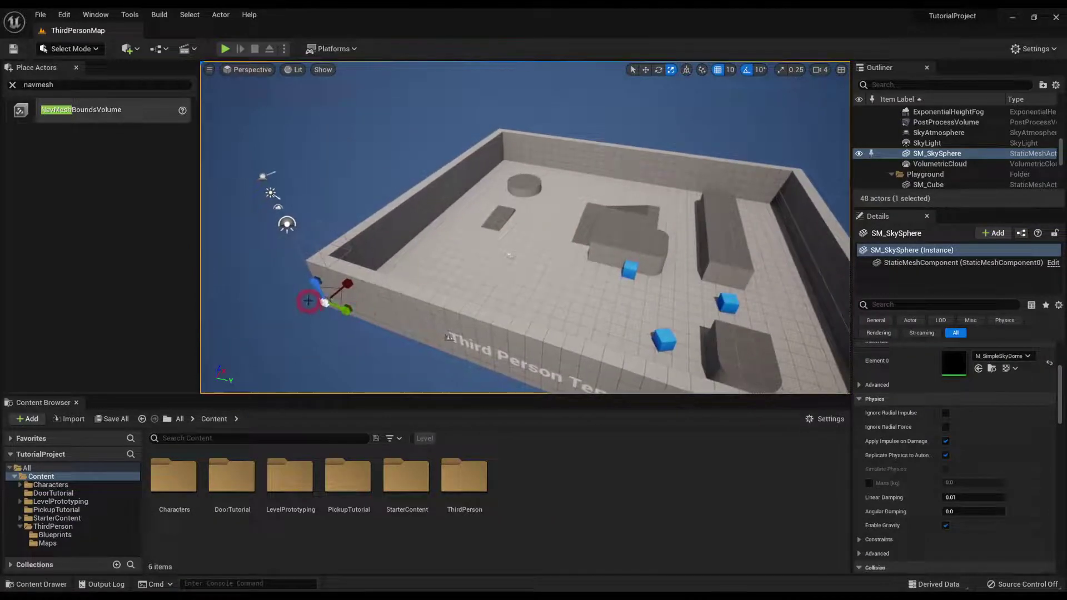
pyautogui.click(304, 295)
pyautogui.moveTo(483, 212); pyautogui.dragTo(515, 212, button='right')
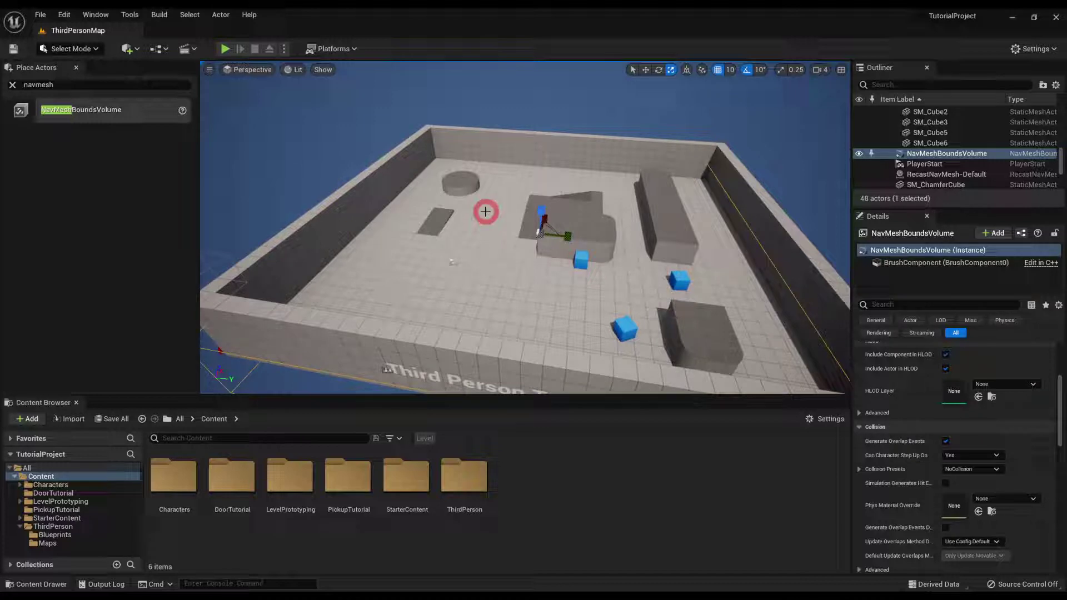
# Step: Show the navigation mesh overlay, examine the walkable areas around the cylinder, ramp and cubes, and hide the overlay again
pyautogui.press('p')
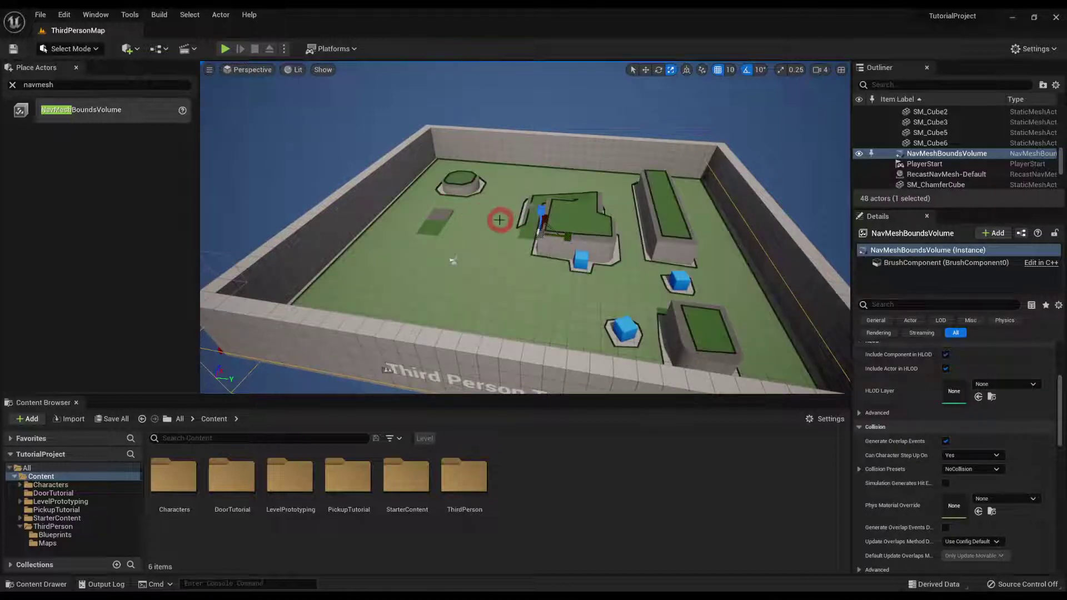
pyautogui.moveTo(499, 219); pyautogui.dragTo(519, 263, button='right')
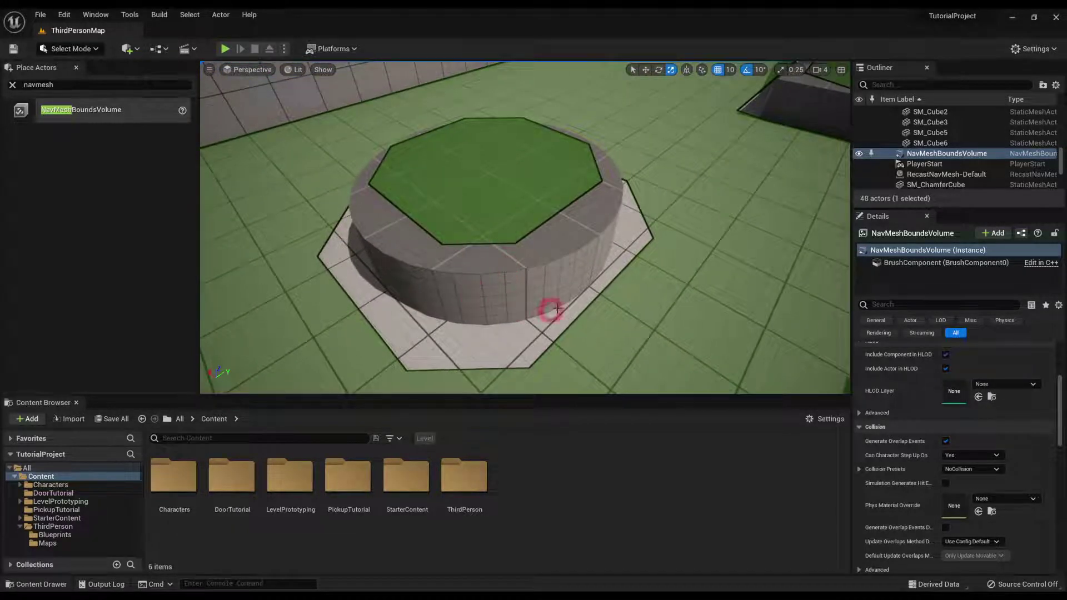
pyautogui.moveTo(336, 220); pyautogui.dragTo(454, 256, button='right')
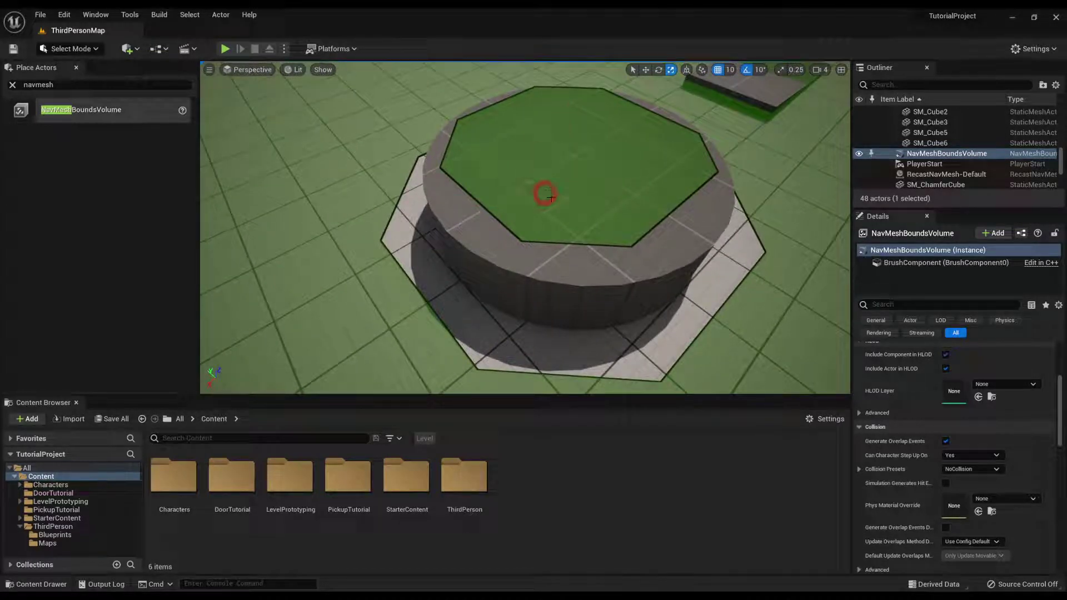
pyautogui.moveTo(557, 170); pyautogui.dragTo(660, 303, button='right')
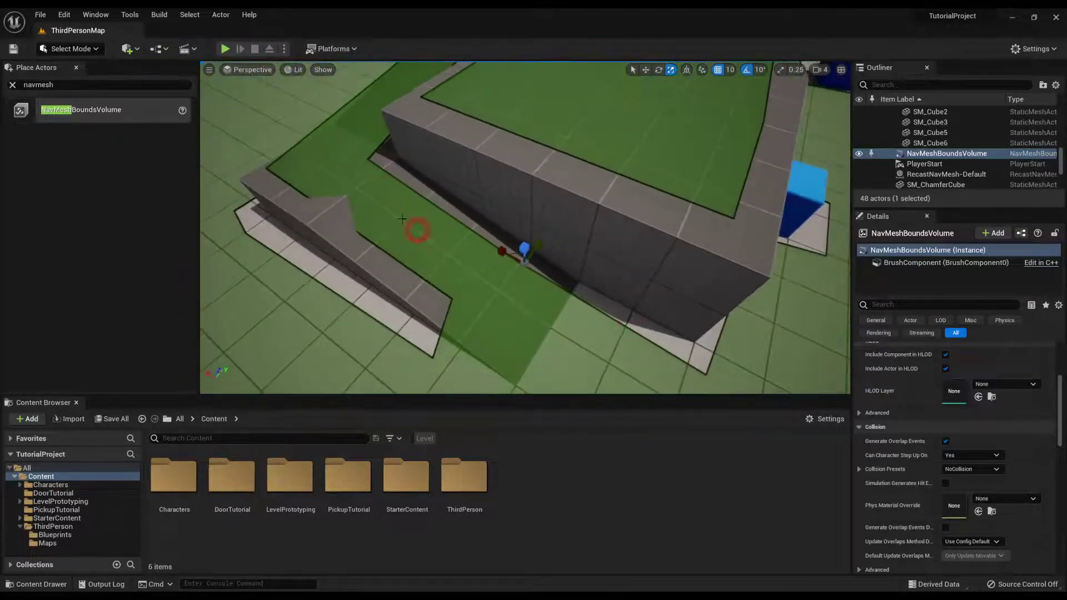
pyautogui.moveTo(635, 240); pyautogui.dragTo(531, 220, button='right')
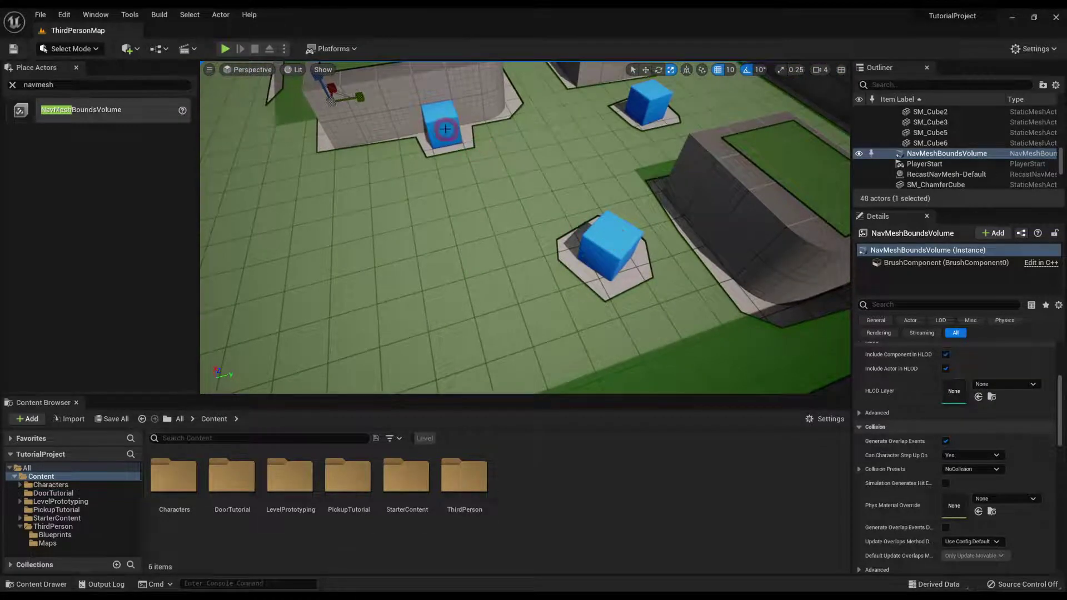
pyautogui.moveTo(446, 129); pyautogui.dragTo(625, 121, button='right')
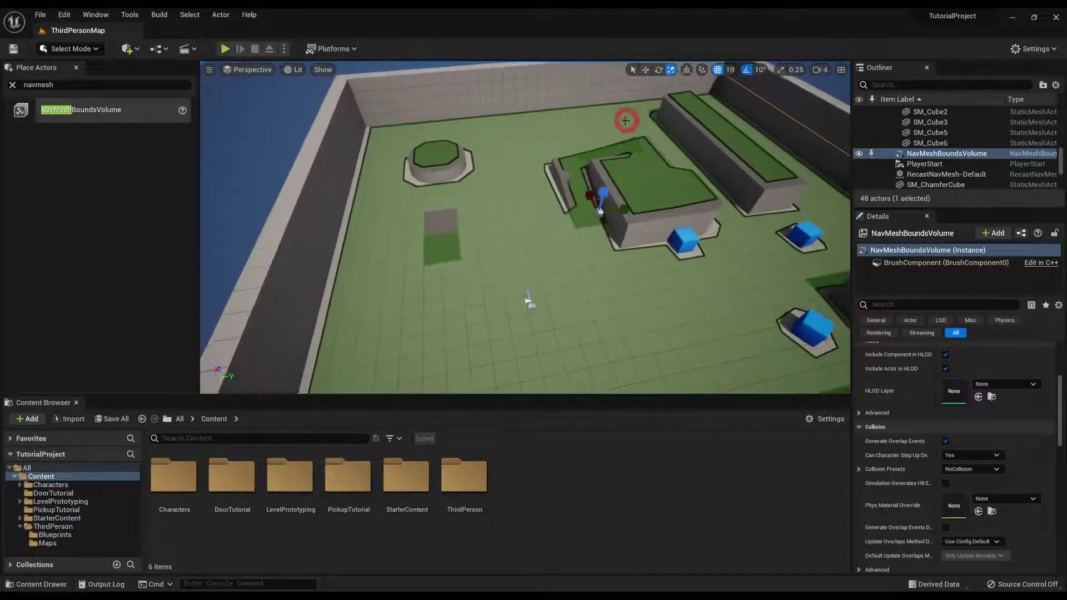
pyautogui.moveTo(504, 215)
pyautogui.mouseDown(button='right')
pyautogui.moveTo(601, 217)
pyautogui.moveTo(518, 224)
pyautogui.mouseUp(button='right')
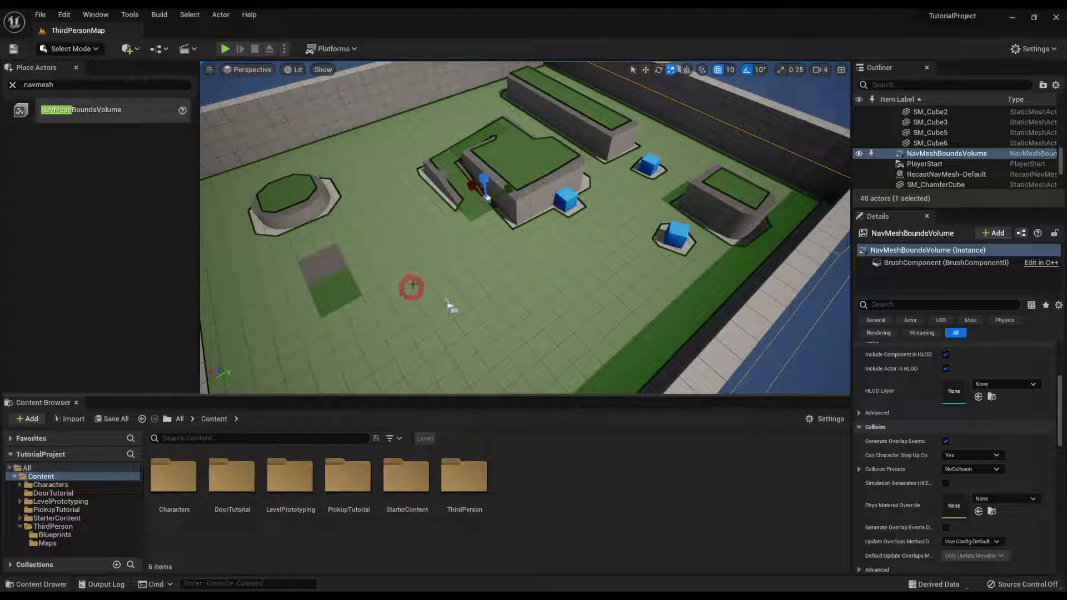
pyautogui.press('p')
# Step: Scale the Nav Mesh Bounds Volume a little wider across the arena
pyautogui.moveTo(440, 253); pyautogui.dragTo(488, 257, button='right')
pyautogui.press('d')
pyautogui.press('s')
pyautogui.press('w')
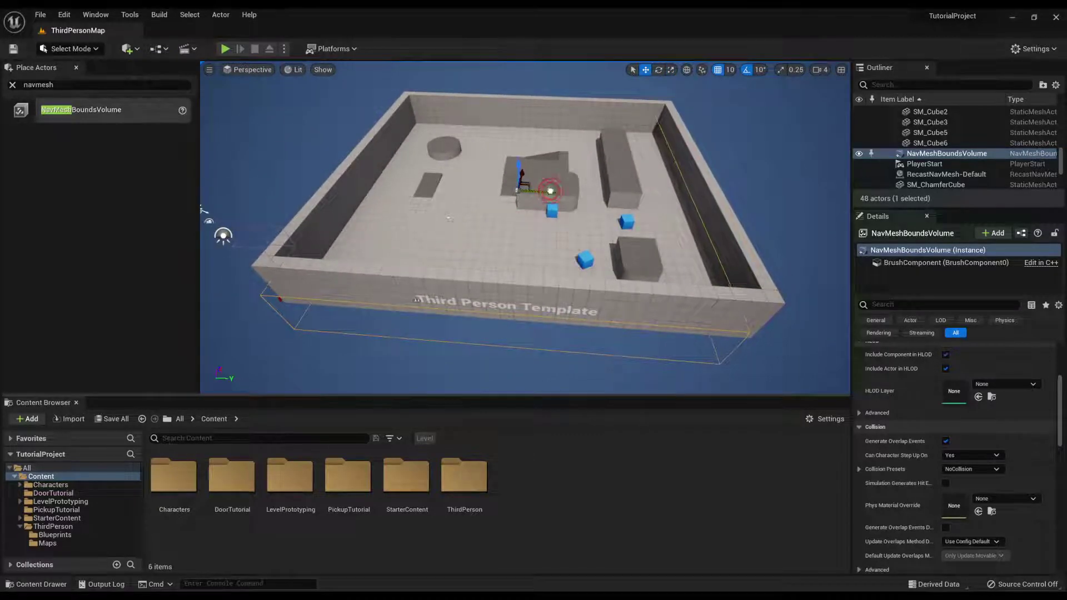
pyautogui.press('r')
pyautogui.moveTo(553, 195); pyautogui.dragTo(589, 183)
pyautogui.moveTo(552, 192)
pyautogui.mouseDown(button='right')
pyautogui.moveTo(524, 185)
pyautogui.moveTo(552, 156)
pyautogui.moveTo(544, 191)
pyautogui.mouseUp(button='right')
pyautogui.press('w')
# Step: Duplicate BP_ThirdPersonCharacter in the ThirdPerson Blueprints folder as BP_Enemy, and clear the actor class search
pyautogui.click(527, 516)
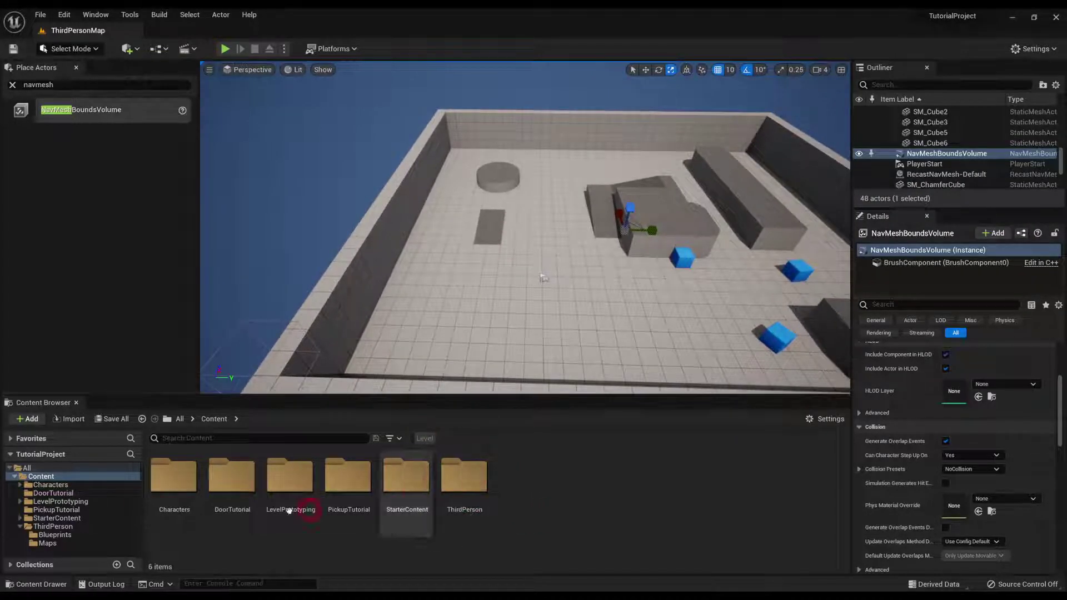
pyautogui.click(54, 535)
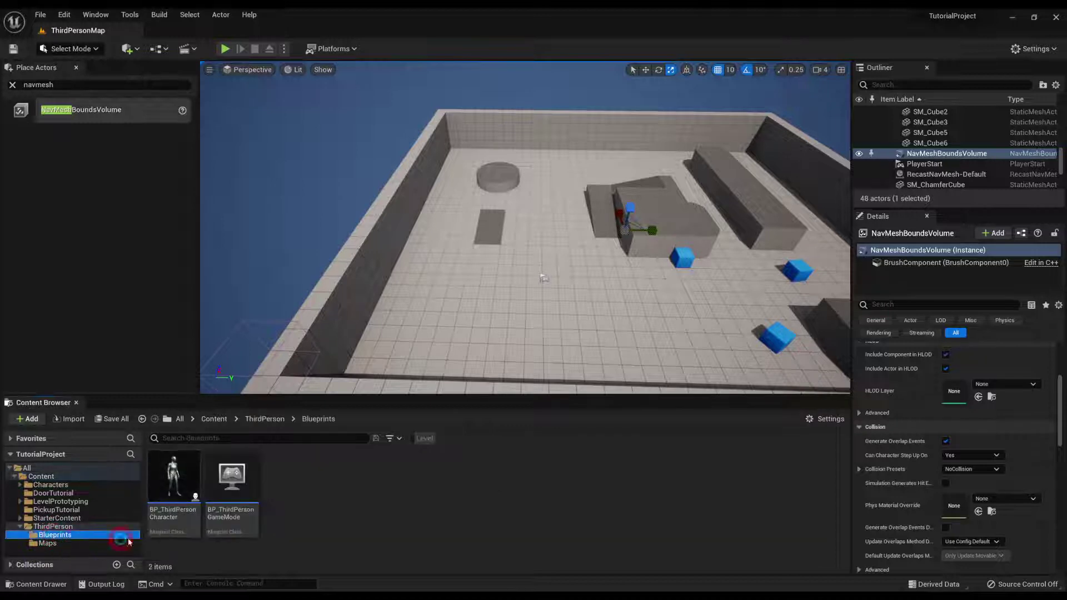
pyautogui.rightClick(173, 475)
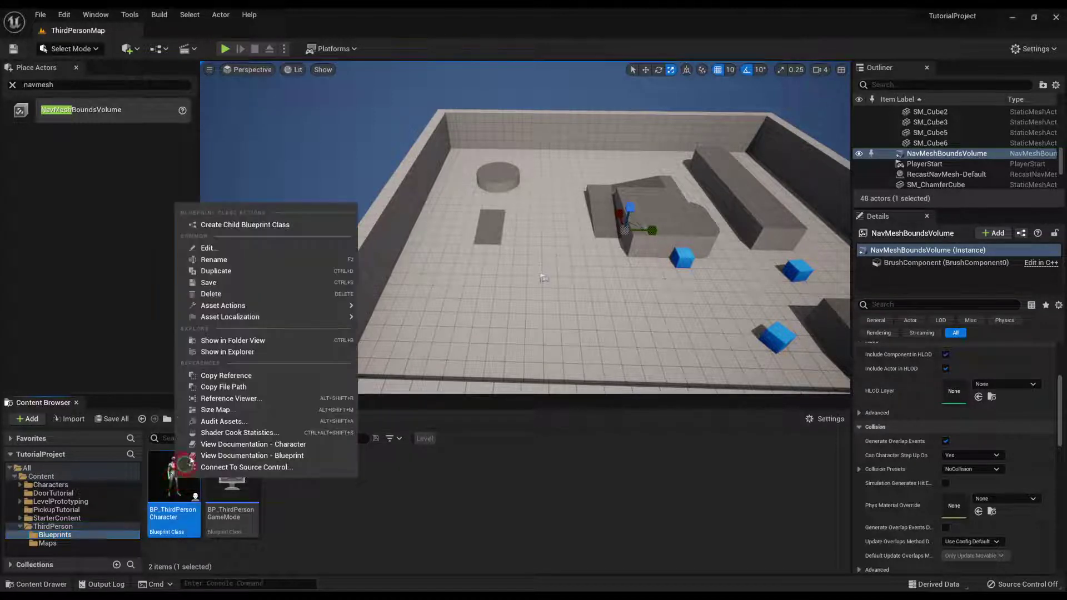
pyautogui.click(225, 276)
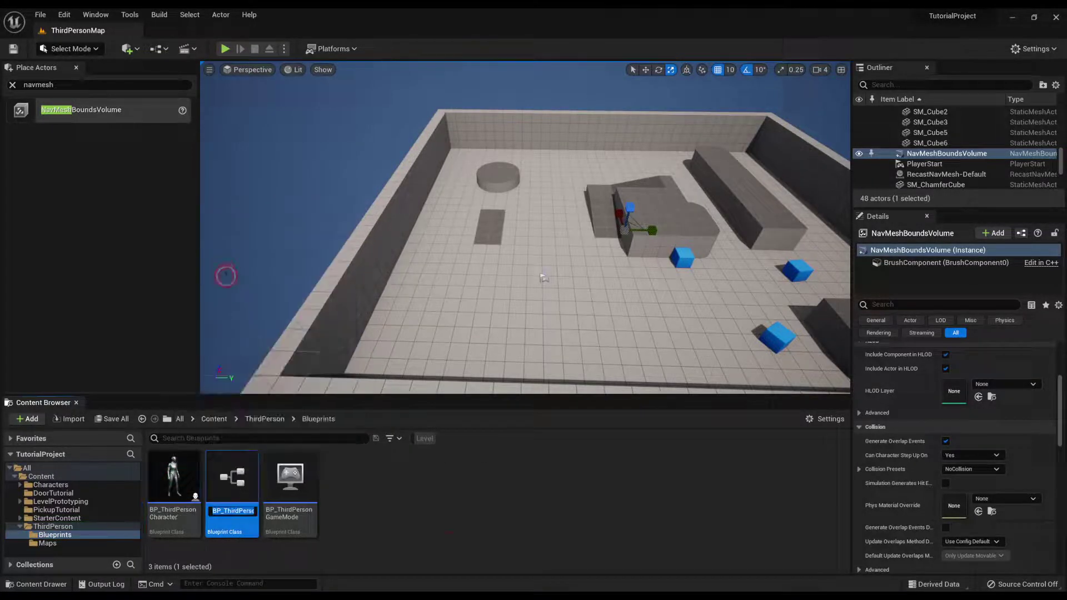
pyautogui.click(443, 542)
pyautogui.click(172, 476)
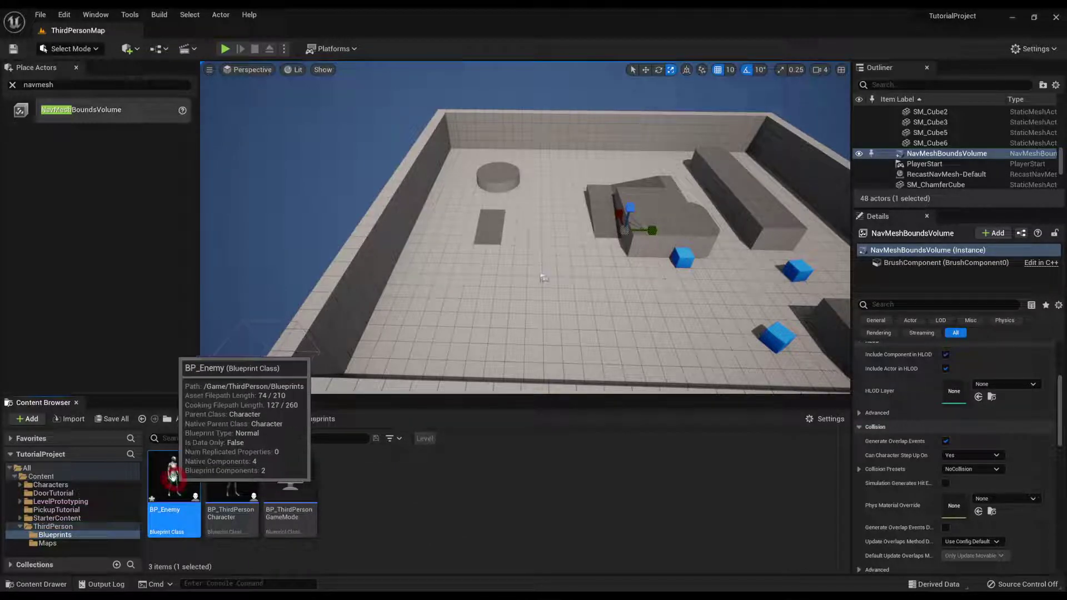
pyautogui.click(13, 86)
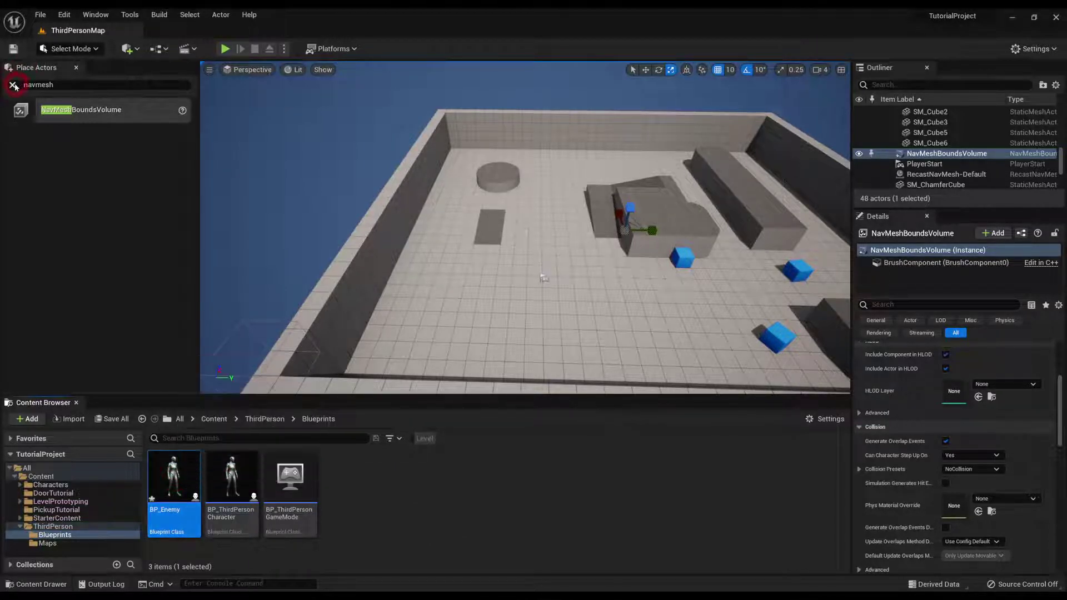
# Step: Open the BP_Enemy blueprint and delete all camera, movement and jump input nodes from its Event Graph
pyautogui.click(170, 482)
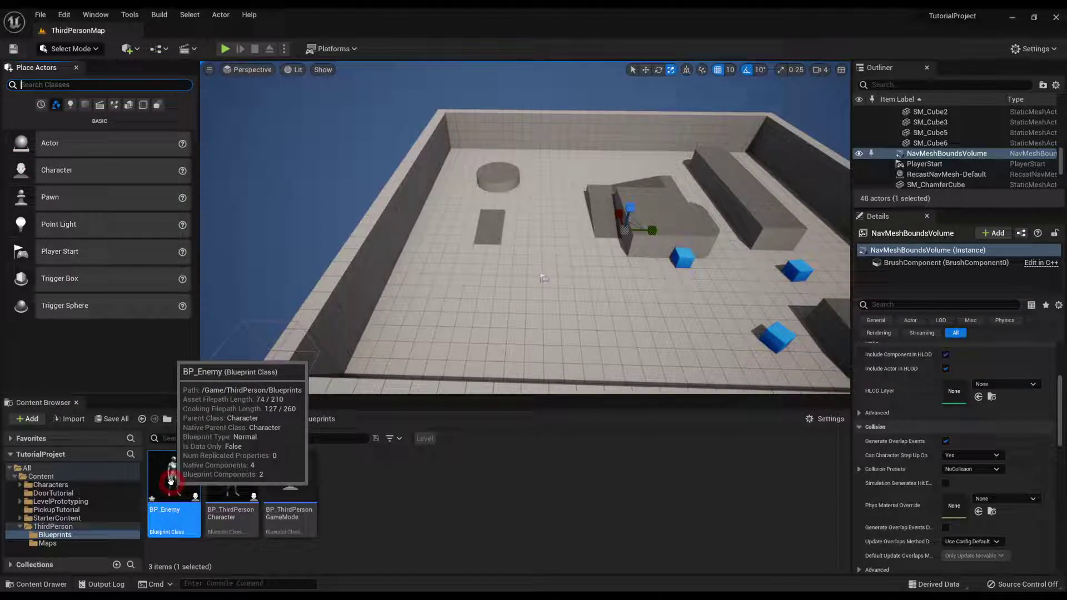
pyautogui.doubleClick(178, 473)
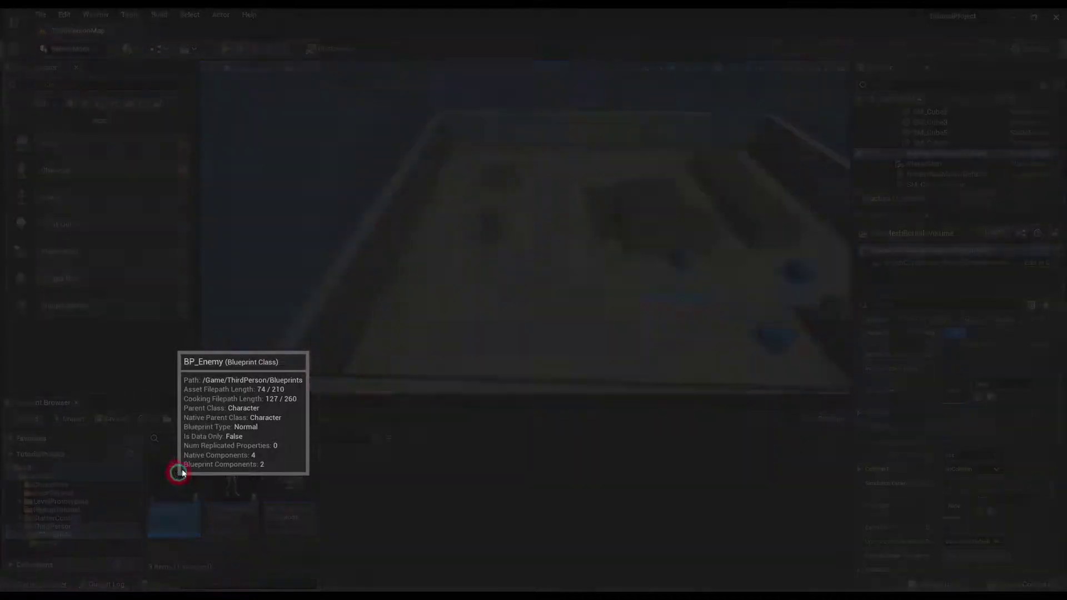
pyautogui.scroll(-4, 438, 251)
pyautogui.moveTo(405, 157); pyautogui.dragTo(400, 179, button='right')
pyautogui.scroll(3, 400, 178)
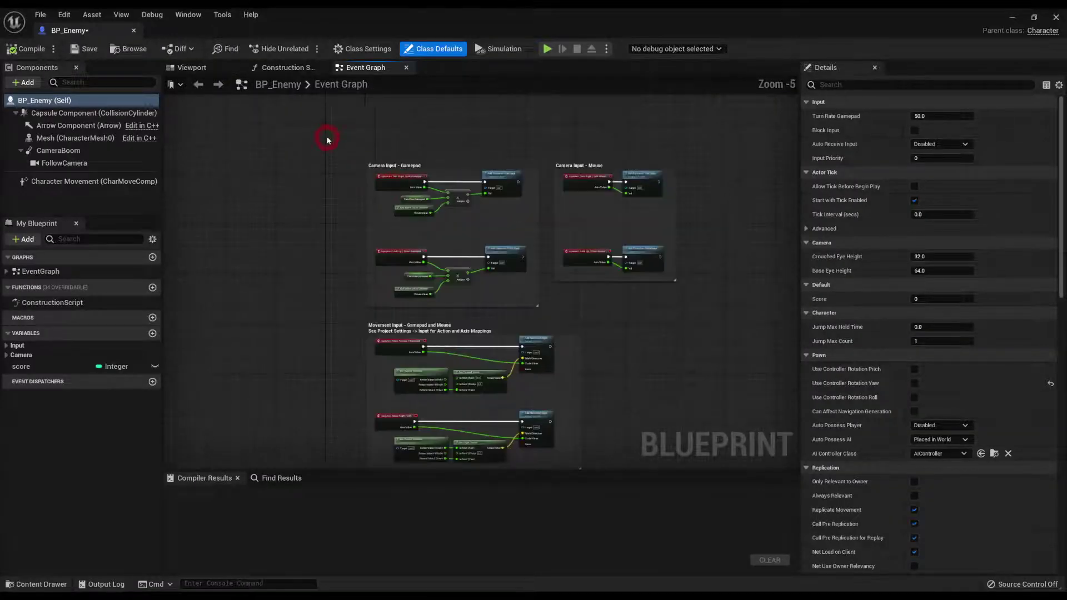
pyautogui.scroll(-1, 328, 140)
pyautogui.moveTo(318, 109); pyautogui.dragTo(588, 399)
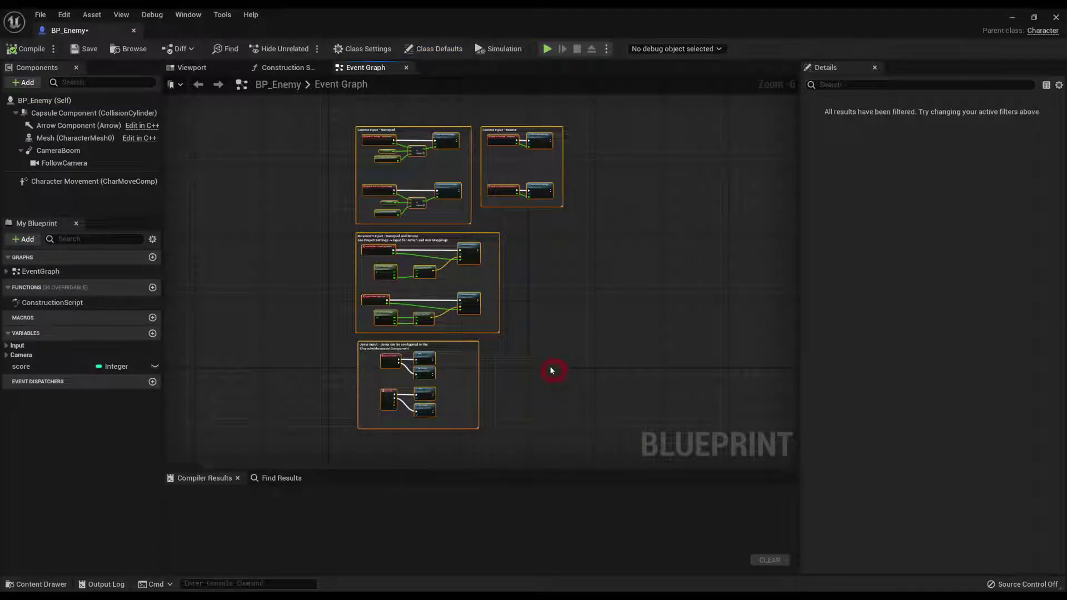
pyautogui.press('Delete')
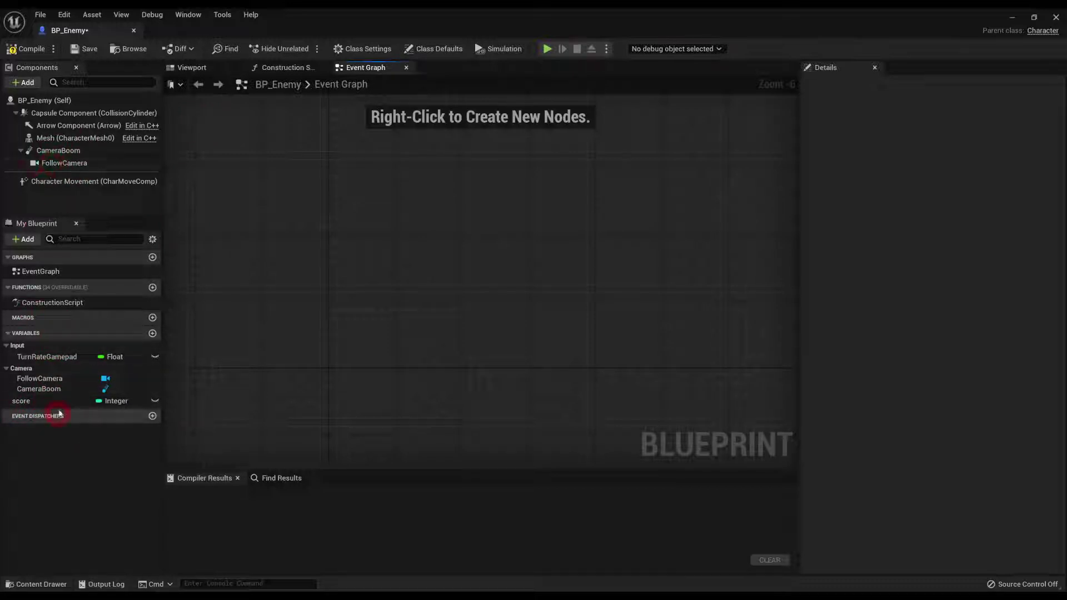
# Step: Delete the score variable and the CameraBoom component together with its FollowCamera from BP_Enemy
pyautogui.click(34, 401)
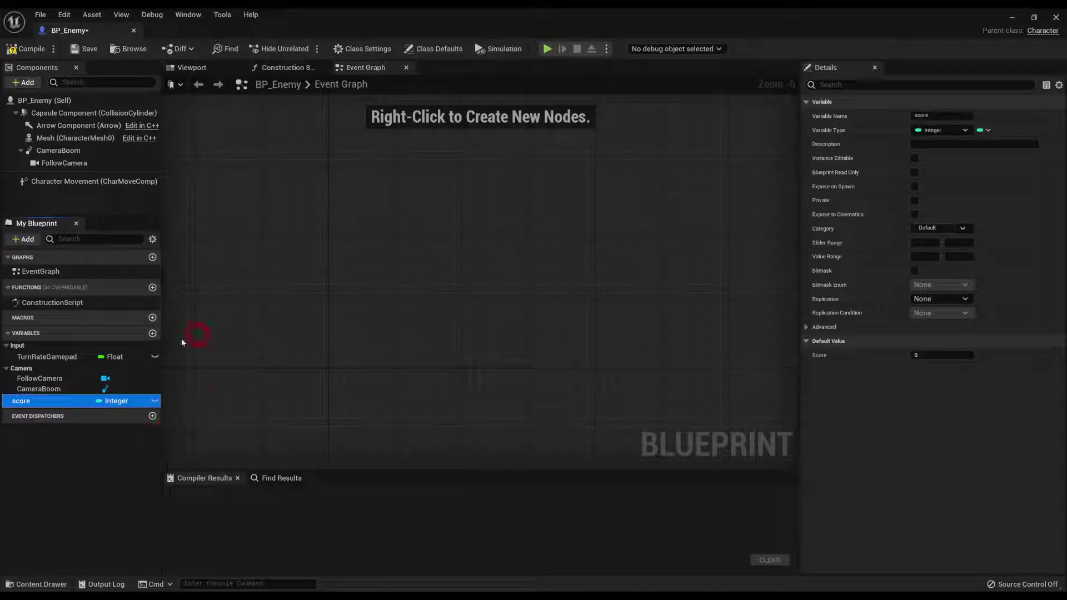
pyautogui.press('Delete')
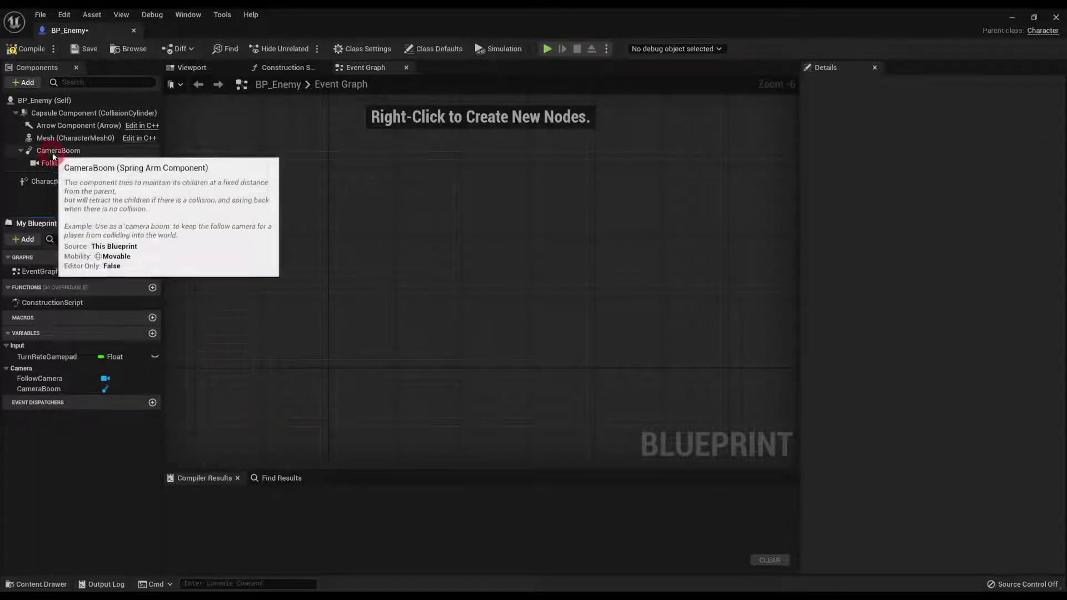
pyautogui.click(192, 67)
pyautogui.click(216, 245)
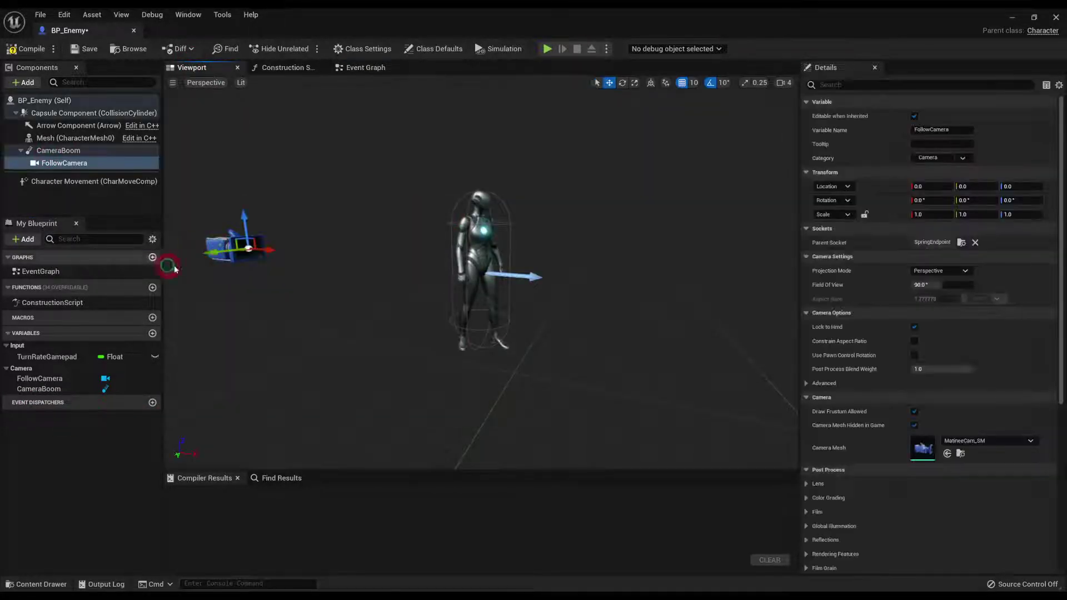
pyautogui.click(58, 151)
pyautogui.press('Delete')
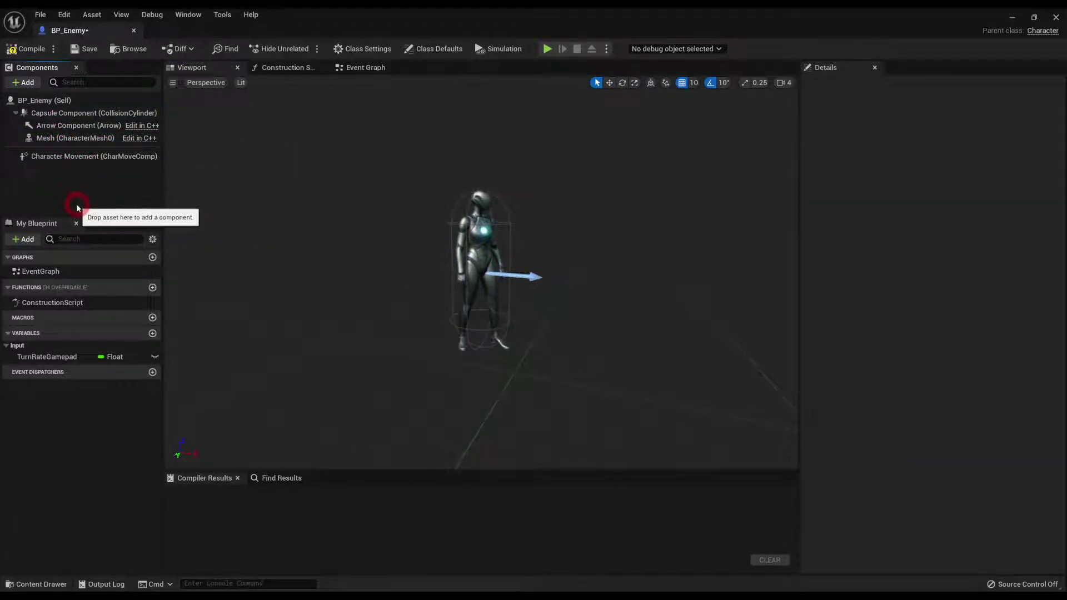
# Step: Check the remaining capsule and mesh components of BP_Enemy and compile the blueprint
pyautogui.click(272, 207)
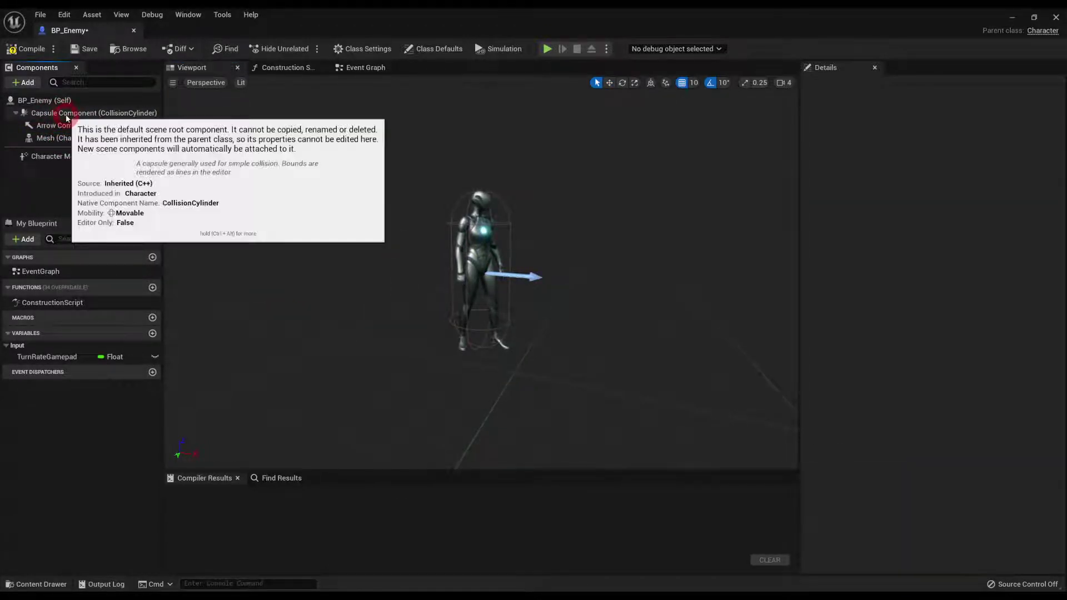
pyautogui.click(73, 138)
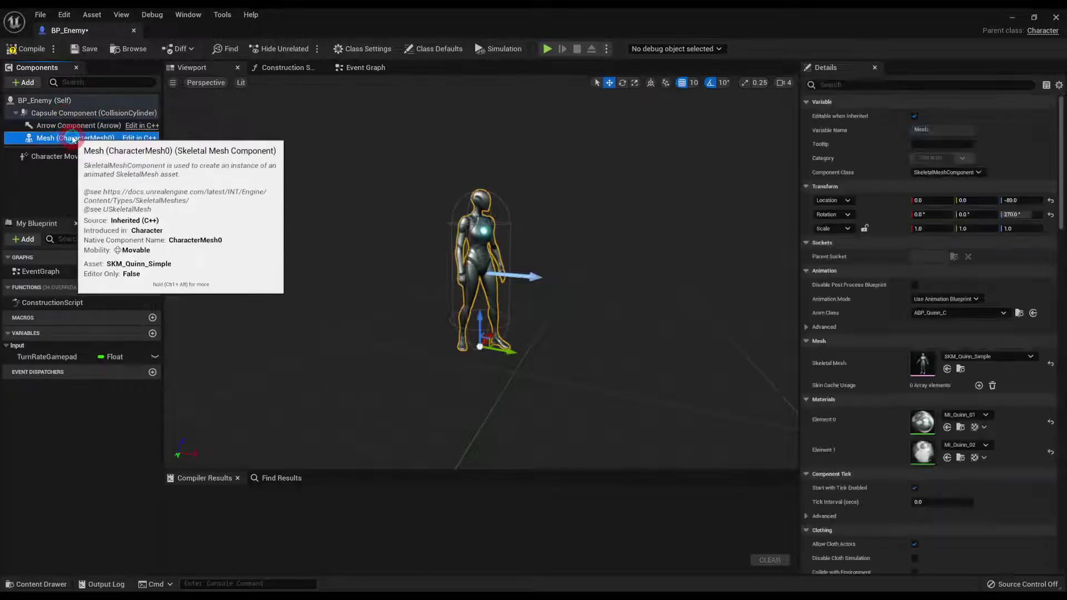
pyautogui.click(60, 113)
pyautogui.click(63, 138)
pyautogui.click(85, 192)
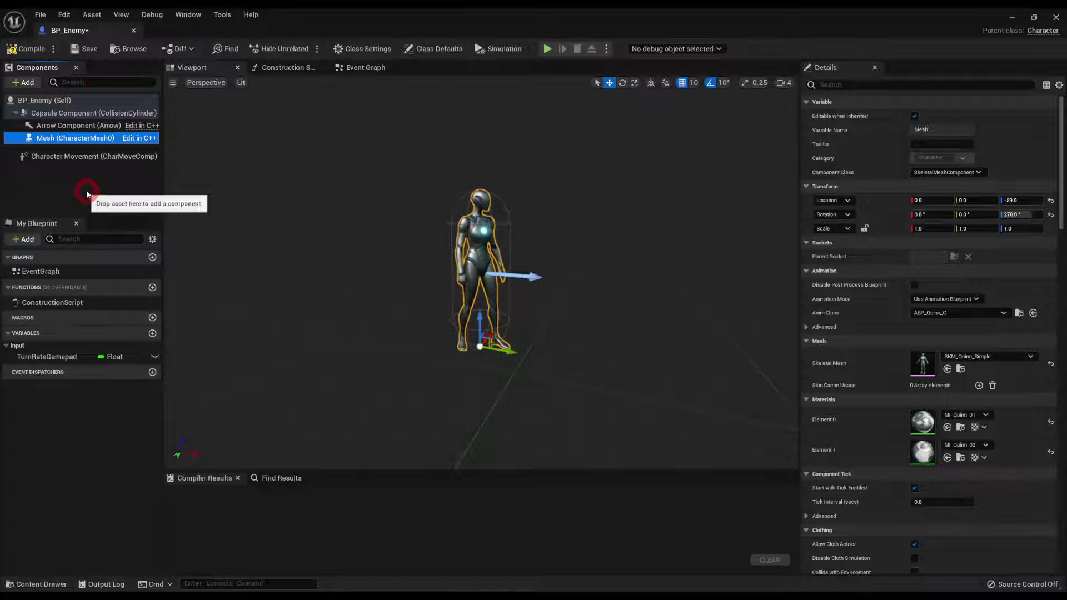
pyautogui.click(24, 48)
pyautogui.click(224, 125)
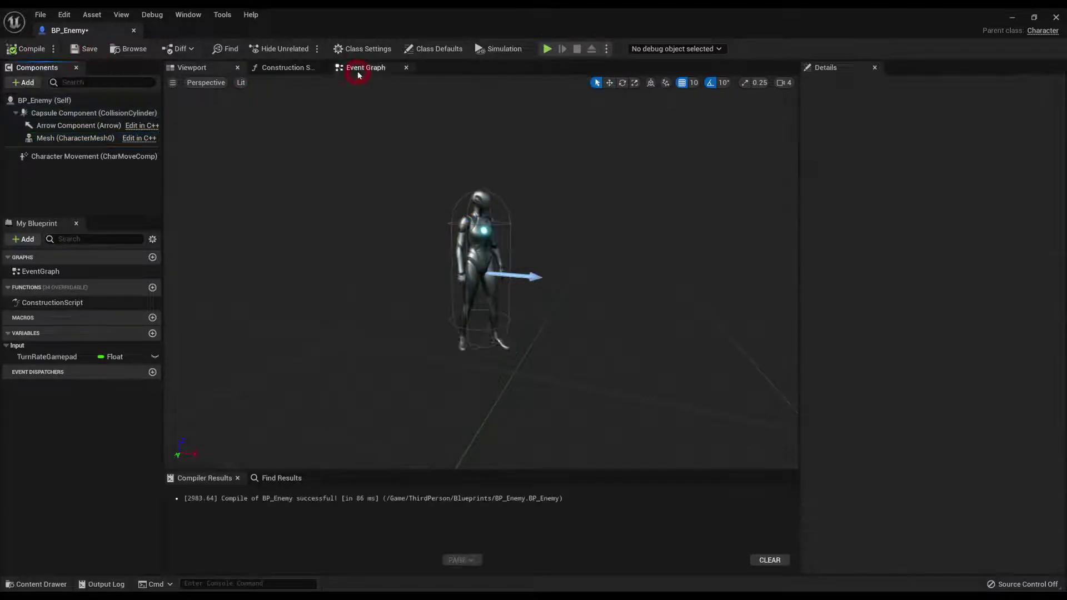
pyautogui.click(487, 161)
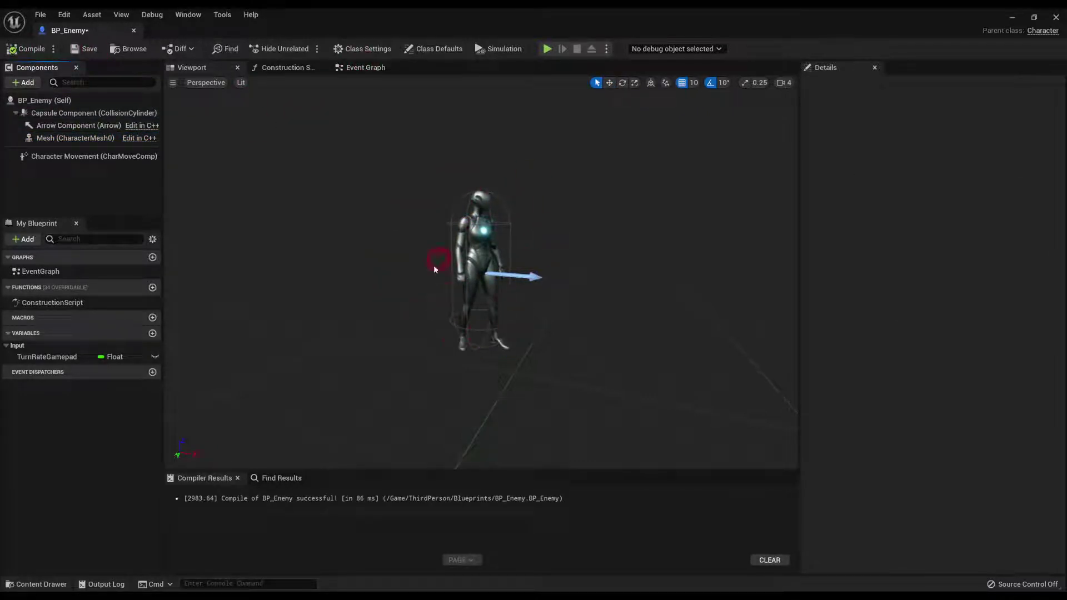
# Step: Add an Event Tick node to BP_Enemy's empty Event Graph and position it with free space after it
pyautogui.click(361, 68)
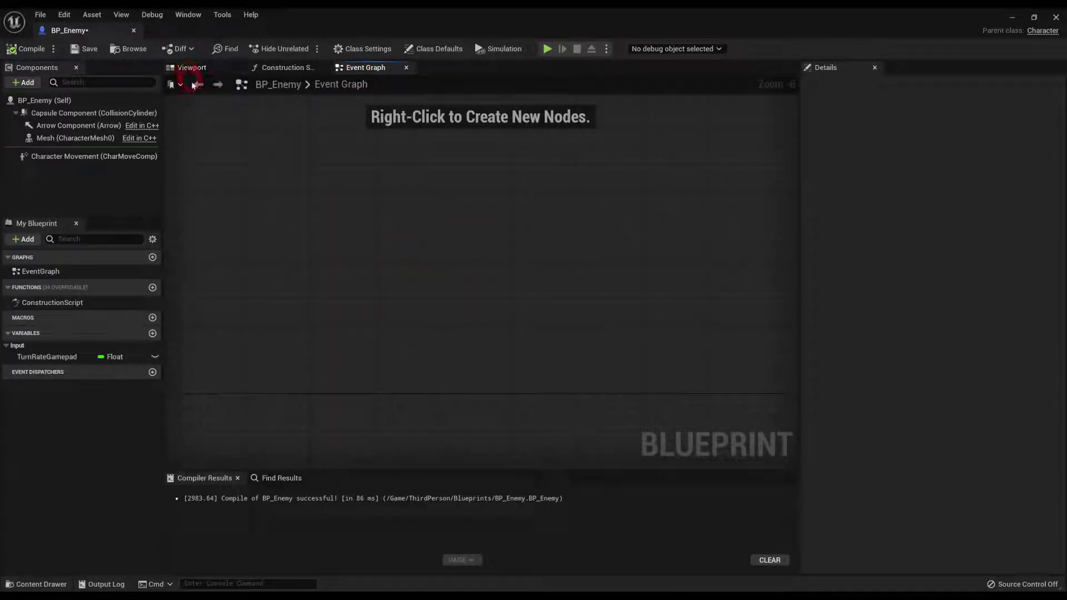
pyautogui.scroll(3, 414, 250)
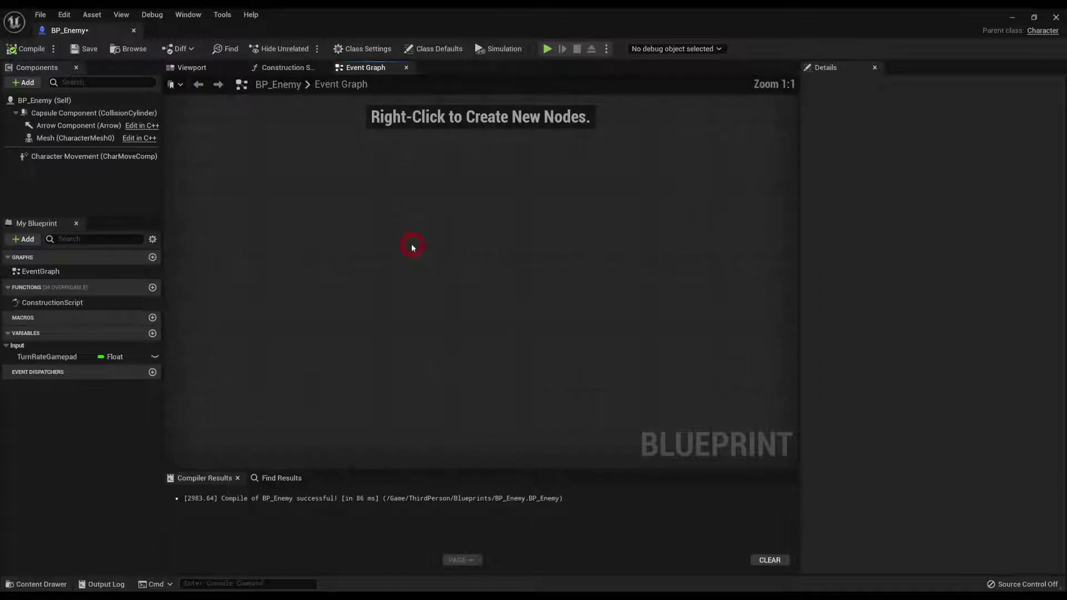
pyautogui.rightClick(409, 242)
pyautogui.write('tick')
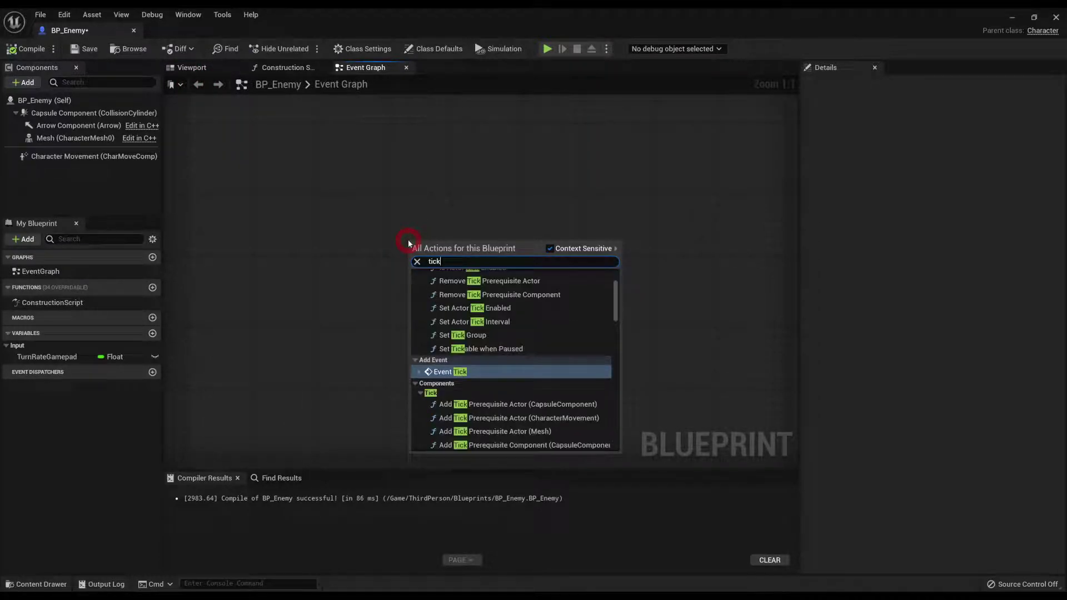
pyautogui.press('Return')
pyautogui.moveTo(424, 247); pyautogui.dragTo(402, 198)
pyautogui.click(413, 172)
pyautogui.moveTo(418, 171); pyautogui.dragTo(392, 178, button='right')
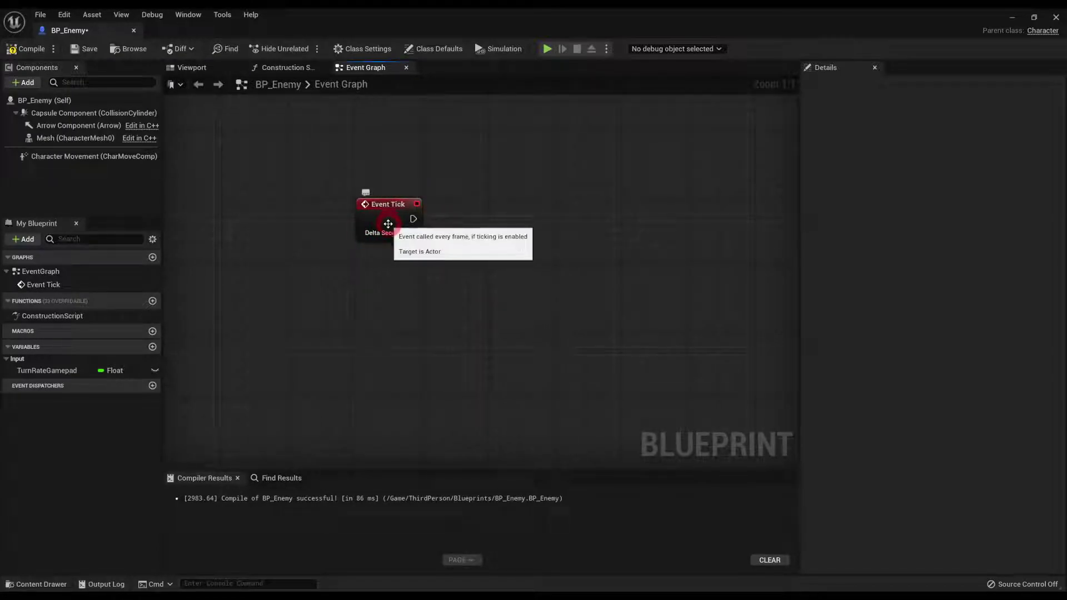
pyautogui.moveTo(413, 219); pyautogui.dragTo(521, 220)
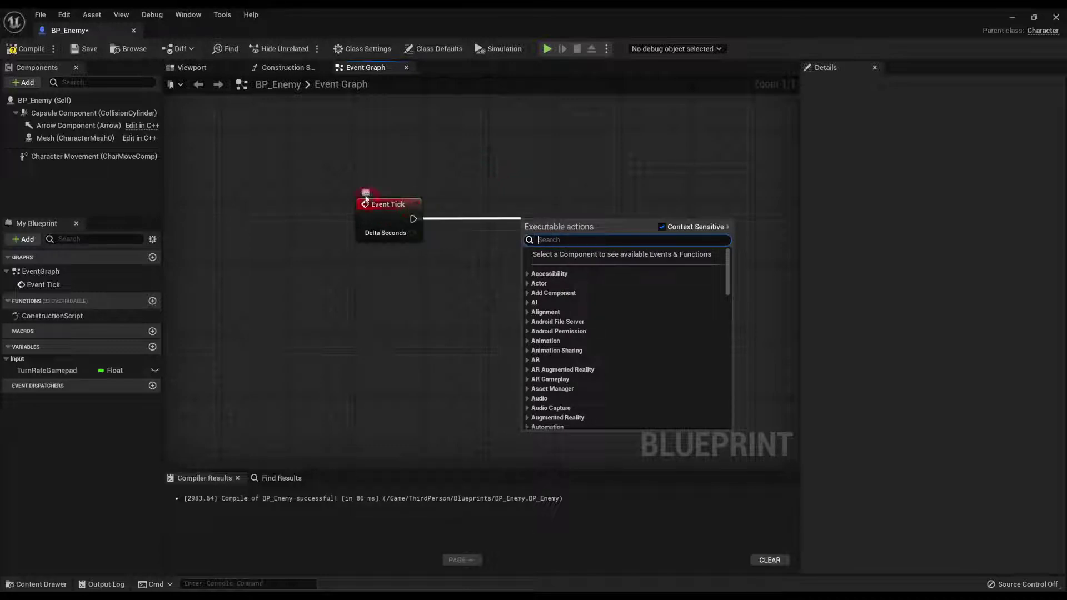
pyautogui.click(304, 172)
pyautogui.moveTo(305, 171); pyautogui.dragTo(439, 251)
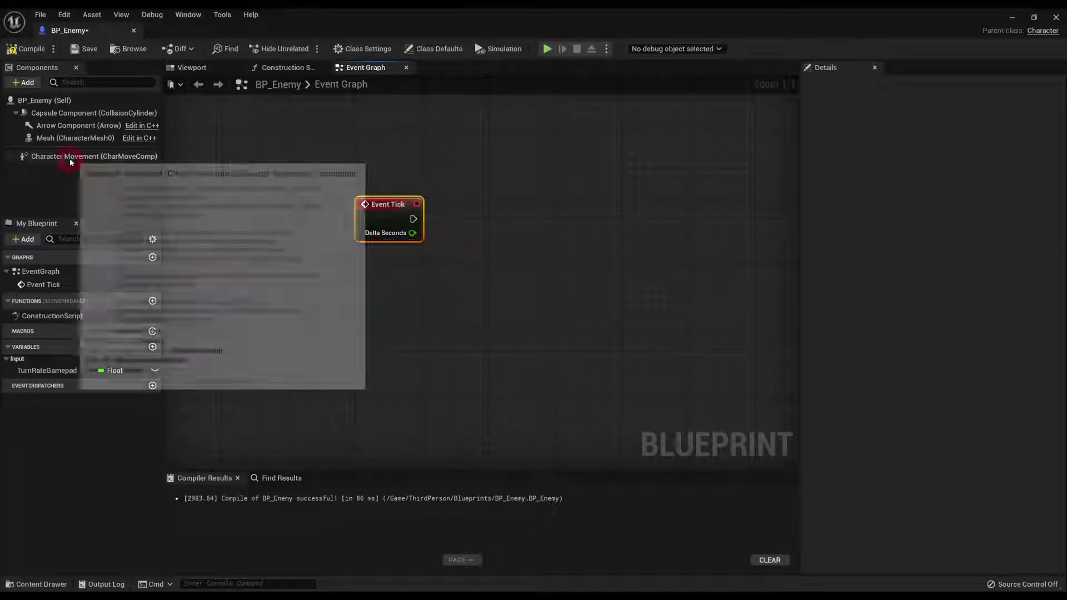
# Step: Set the Character Movement component's Max Walk Speed to 400 cm/s
pyautogui.click(45, 158)
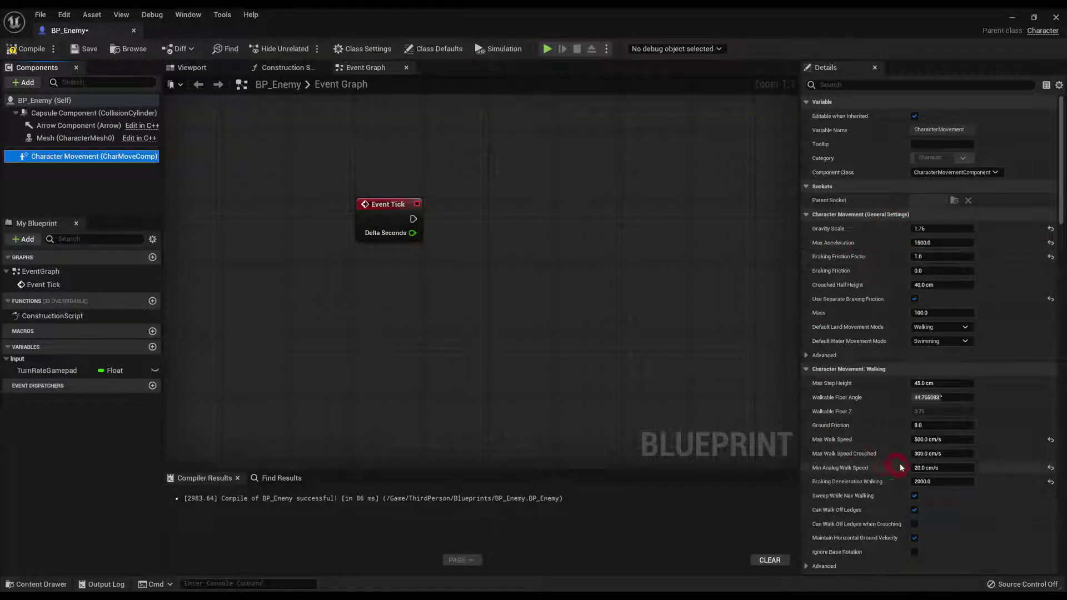
pyautogui.scroll(-2, 881, 434)
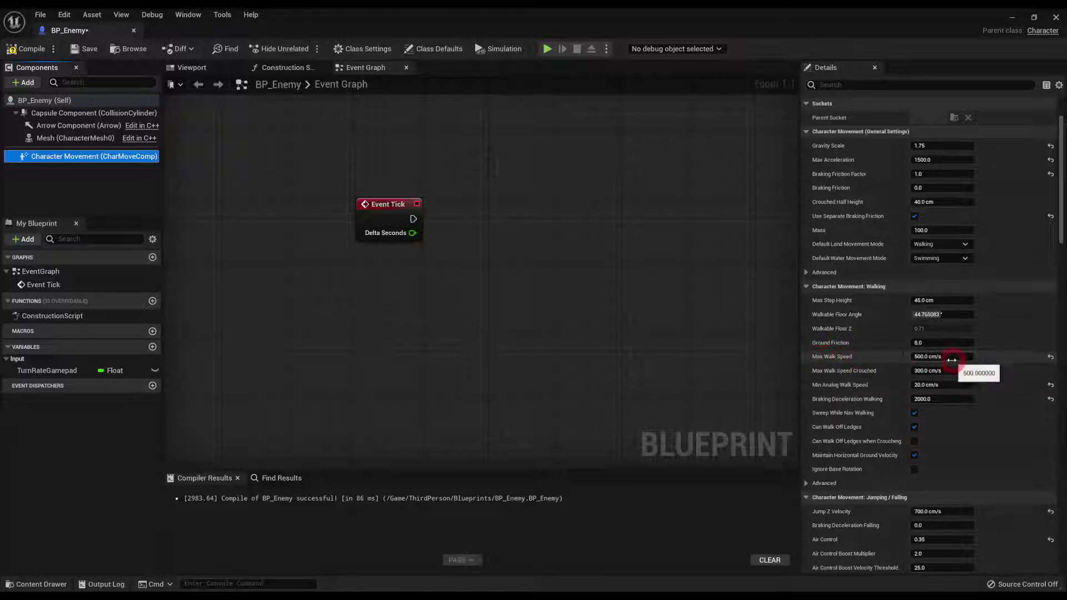
pyautogui.click(944, 357)
pyautogui.write('400')
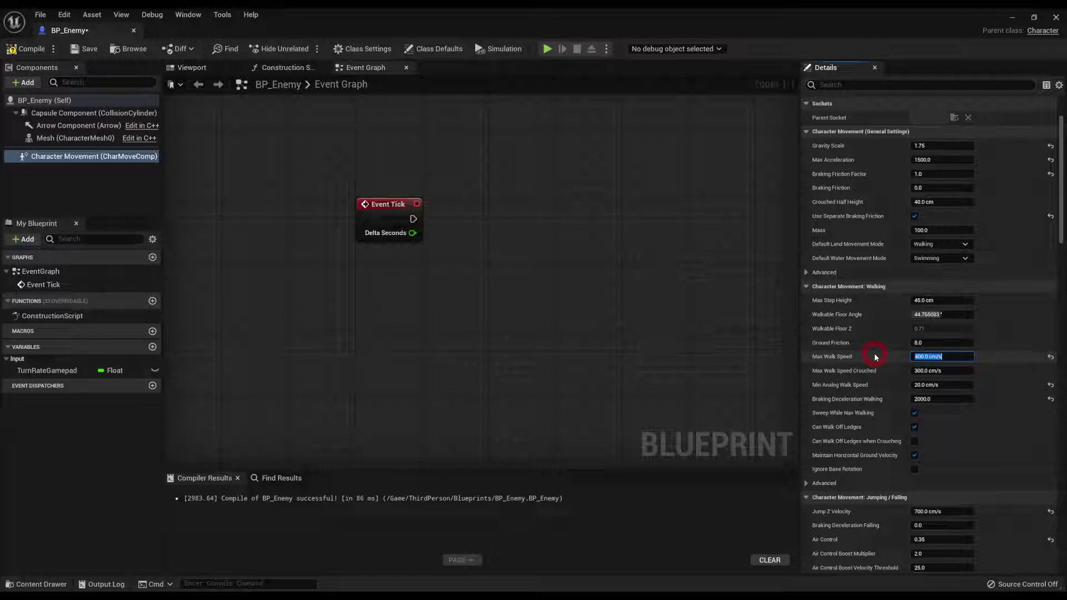
pyautogui.scroll(3, 875, 357)
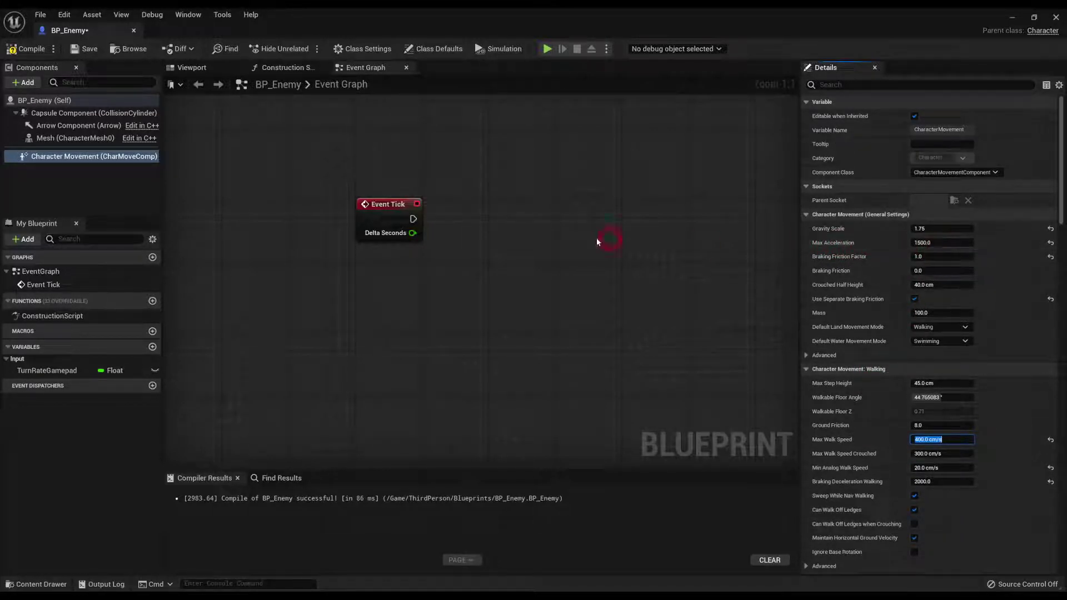
# Step: Add a Delay node connected to the execution output of Event Tick
pyautogui.moveTo(461, 192); pyautogui.dragTo(428, 200, button='right')
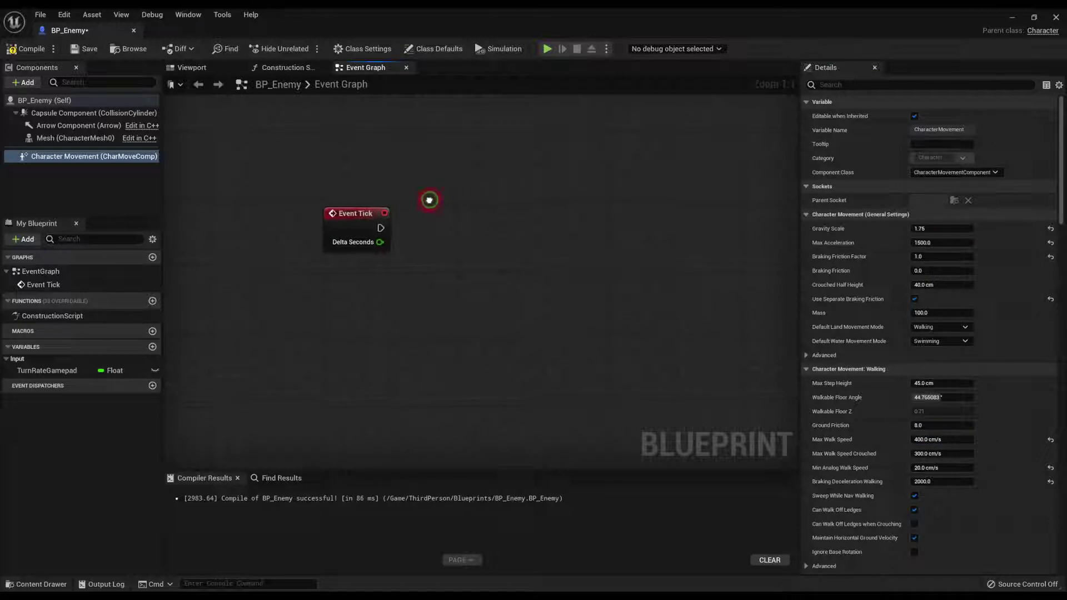
pyautogui.click(355, 219)
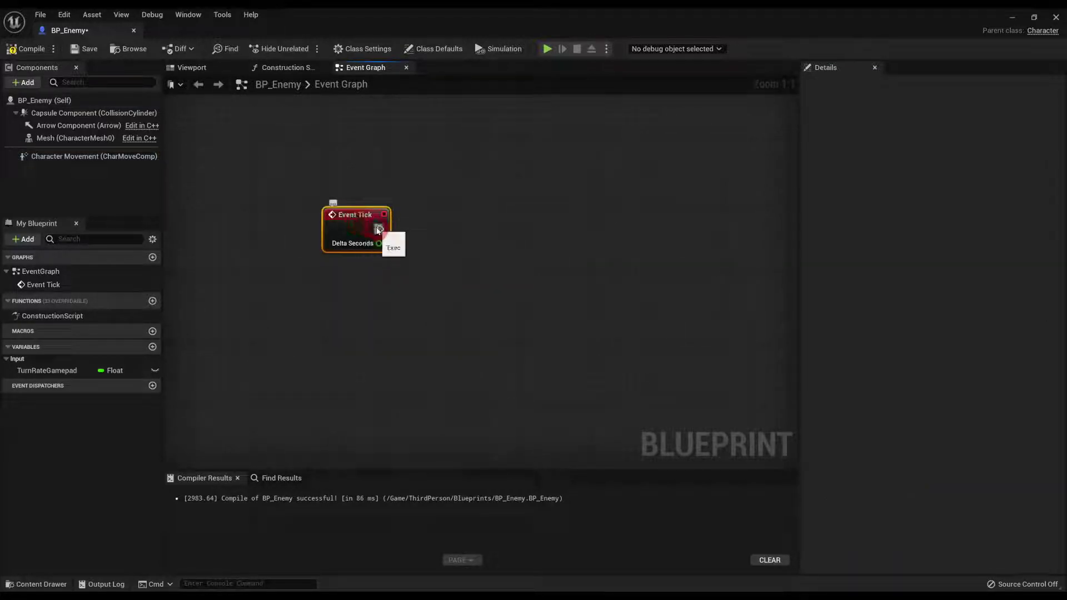
pyautogui.click(71, 156)
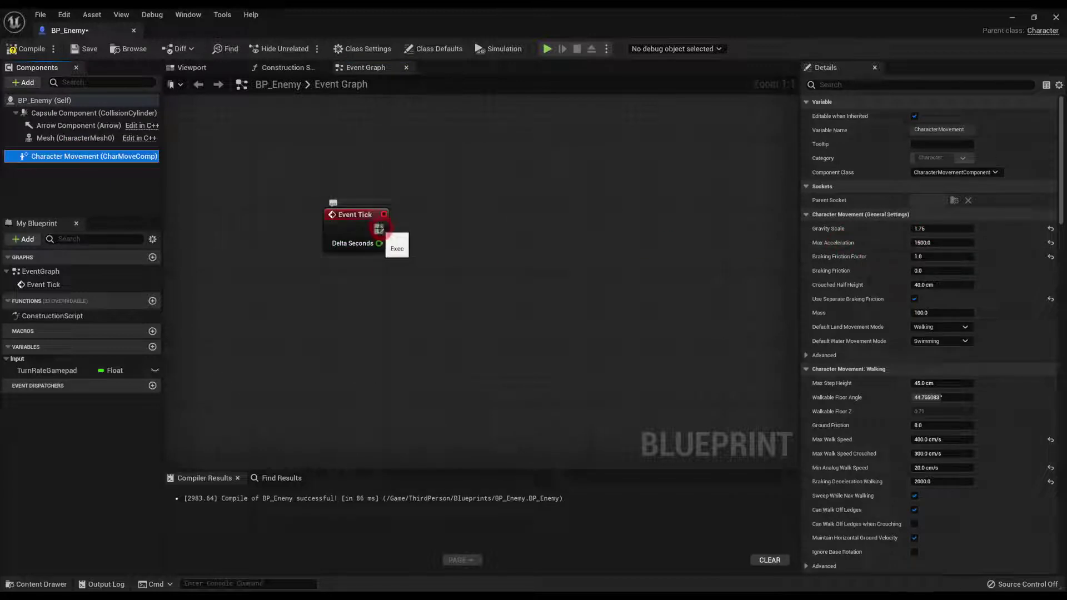
pyautogui.moveTo(424, 234); pyautogui.dragTo(393, 235, button='right')
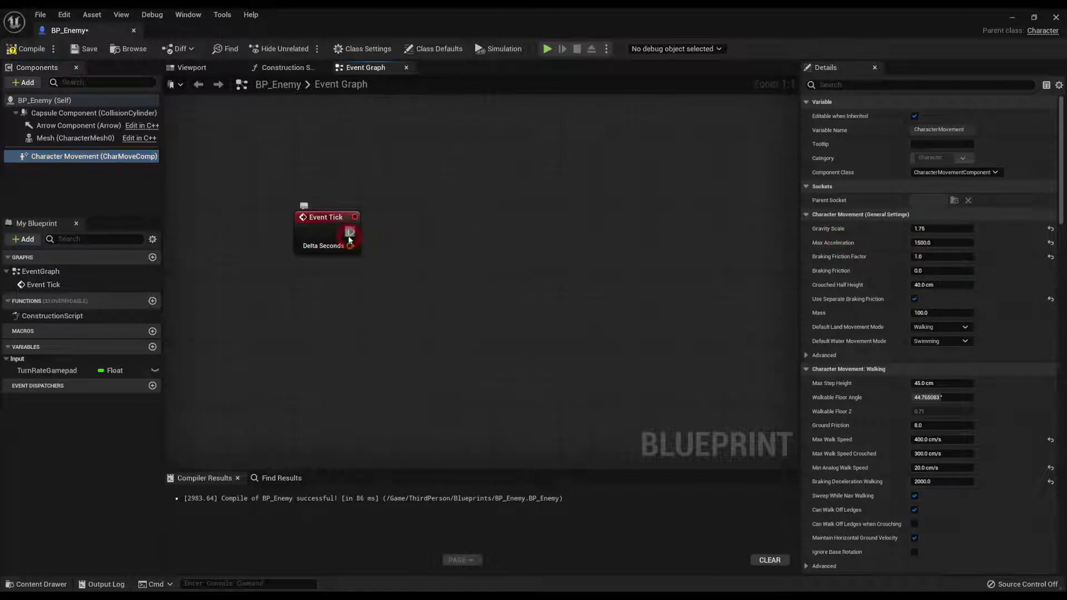
pyautogui.moveTo(349, 238); pyautogui.dragTo(372, 220)
pyautogui.write('delay')
pyautogui.press('Return')
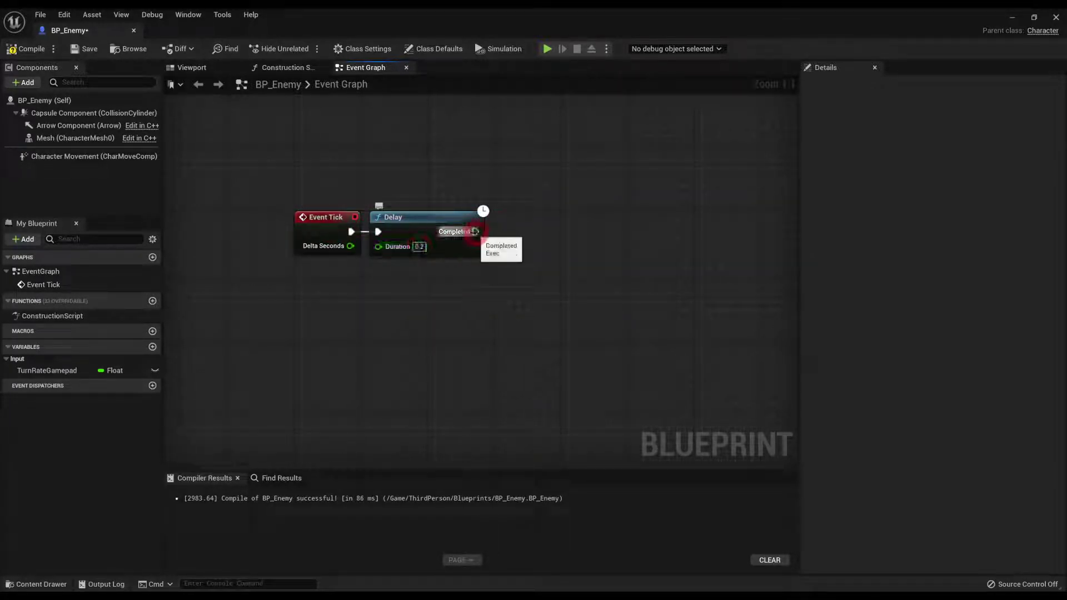
pyautogui.moveTo(476, 232); pyautogui.dragTo(537, 231)
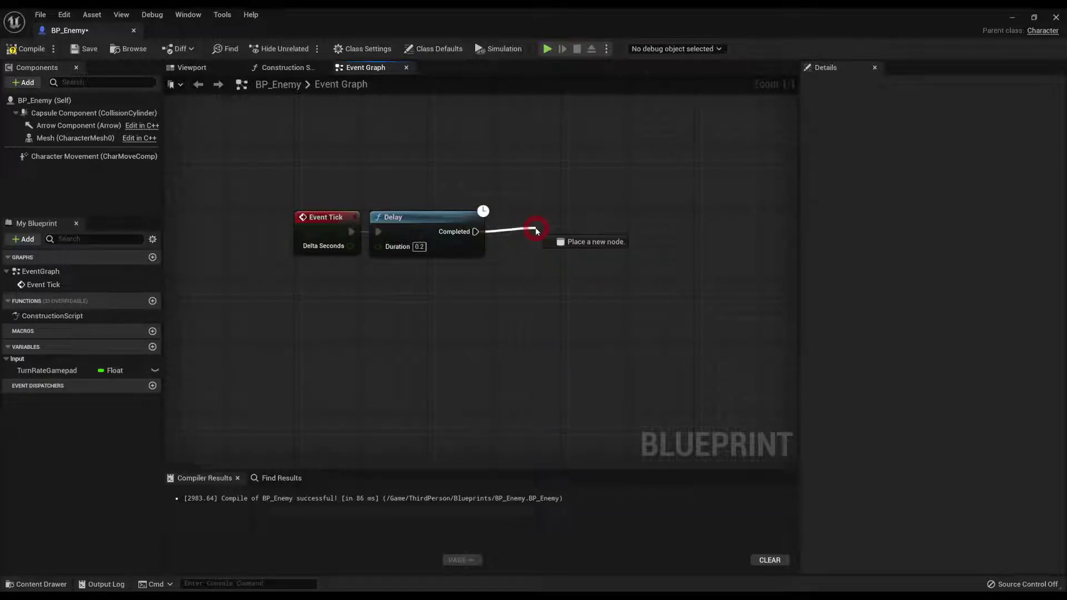
pyautogui.moveTo(502, 243); pyautogui.dragTo(538, 232)
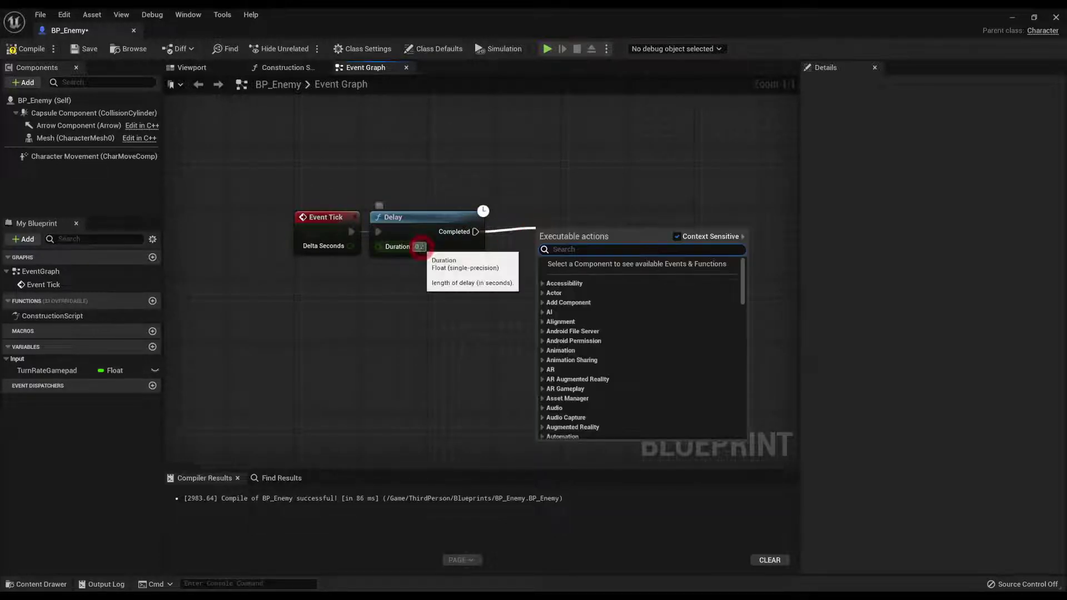
pyautogui.click(420, 246)
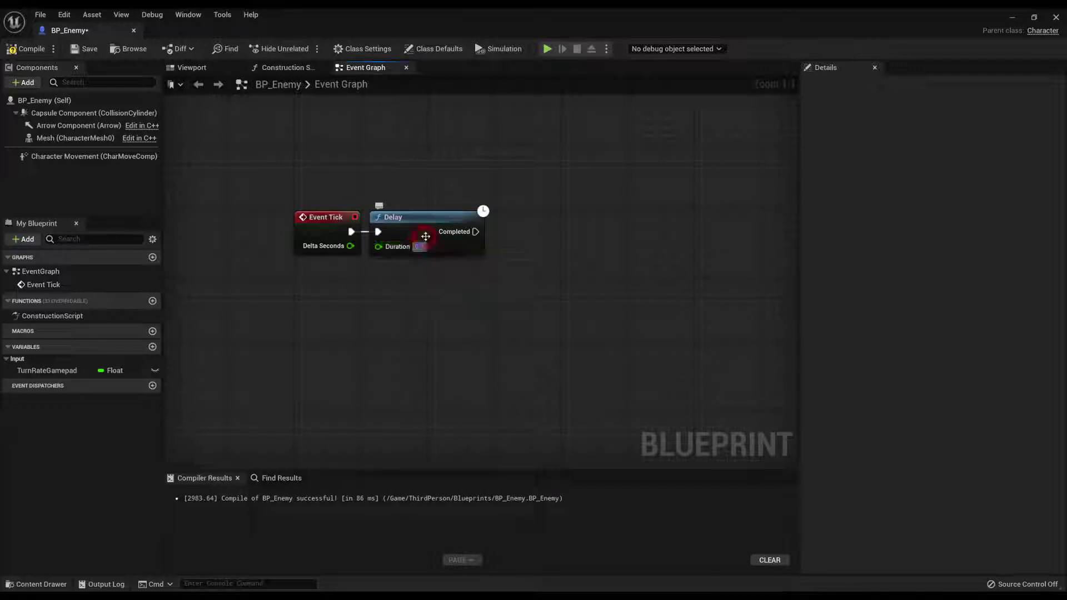
pyautogui.moveTo(482, 231); pyautogui.dragTo(517, 233)
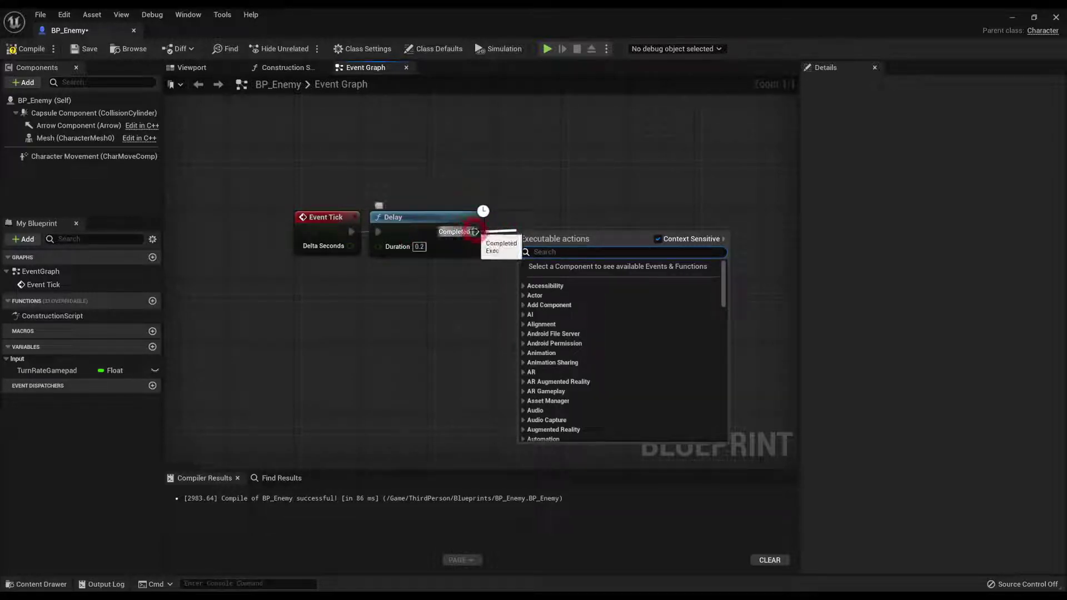
# Step: Add an AI MoveTo node to the Delay's Completed output and align it level with the Delay node
pyautogui.moveTo(476, 232); pyautogui.dragTo(532, 234)
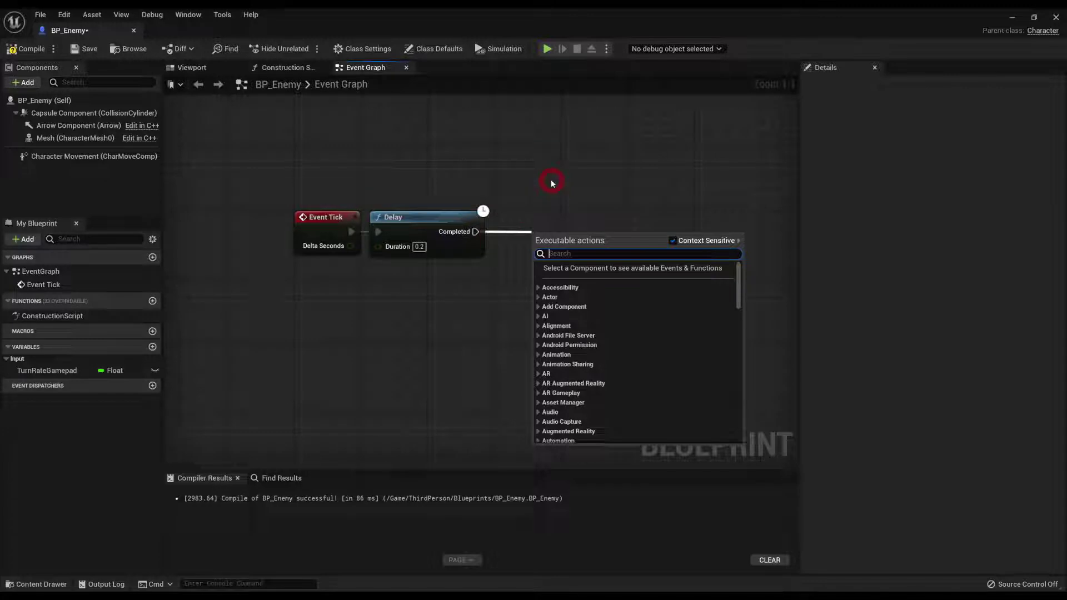
pyautogui.write('aimoveto')
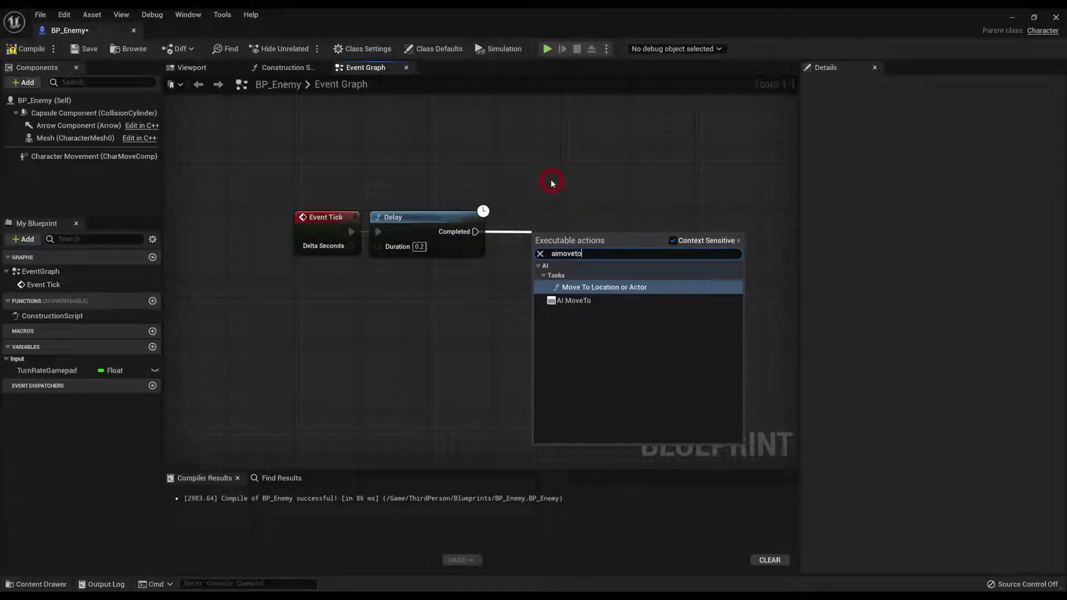
pyautogui.click(570, 301)
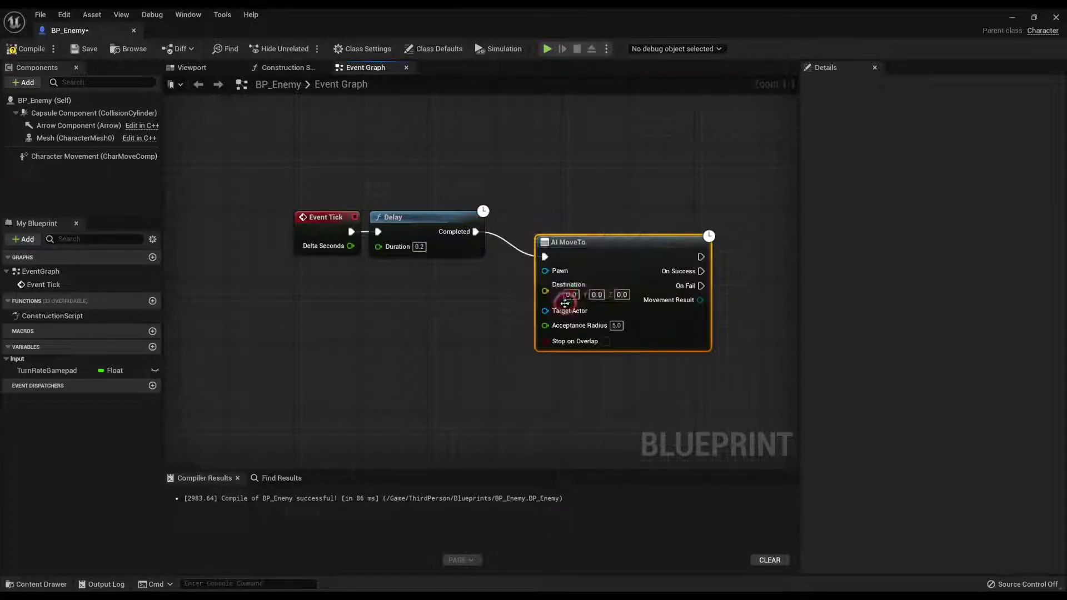
pyautogui.moveTo(559, 252); pyautogui.dragTo(559, 227)
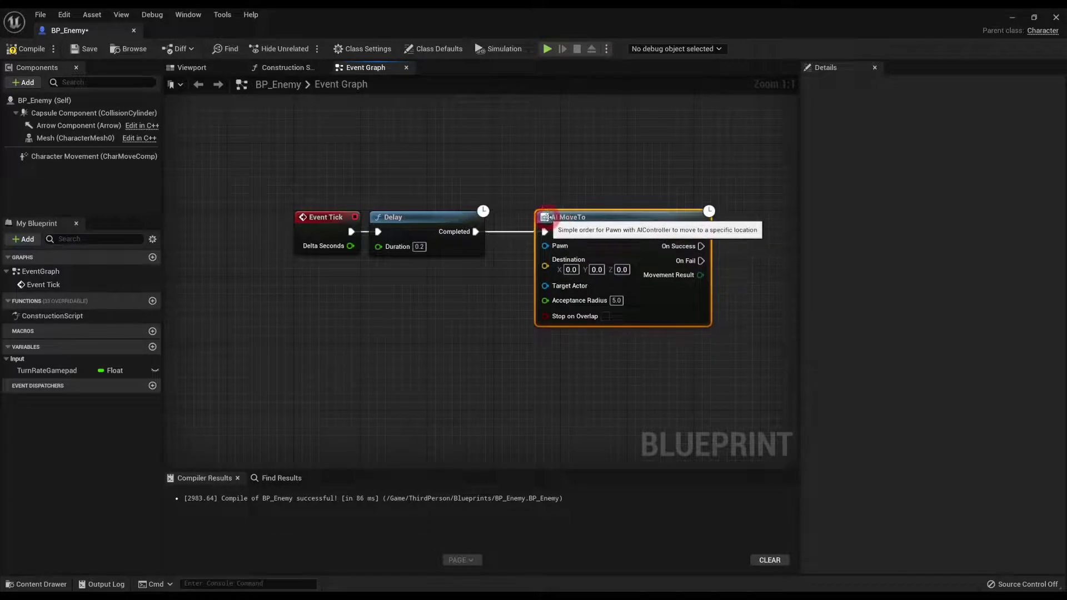
pyautogui.moveTo(460, 233); pyautogui.dragTo(484, 322)
pyautogui.write('aimoveto')
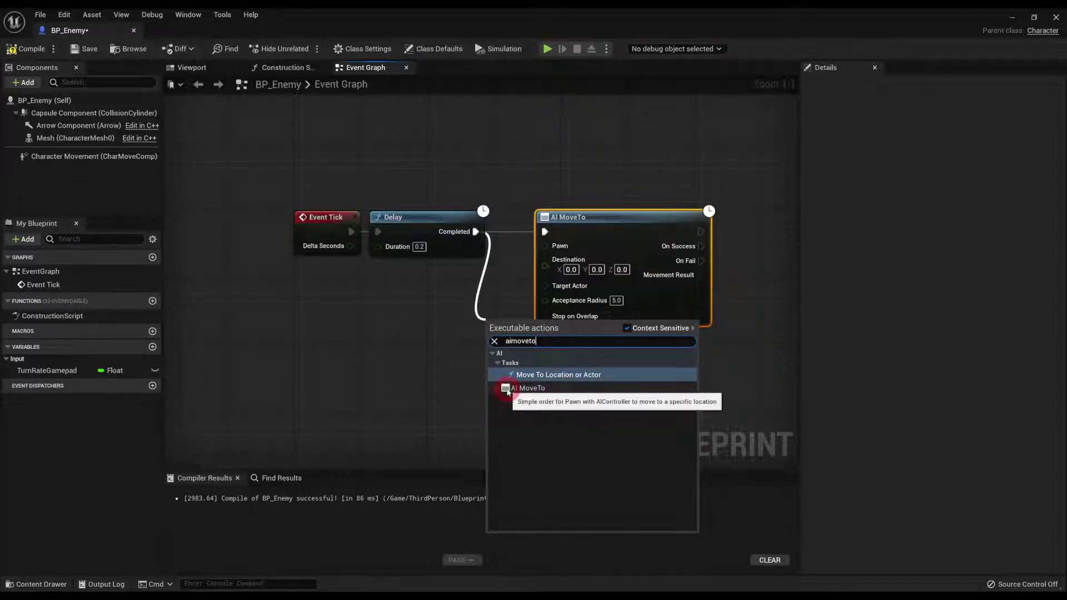
pyautogui.click(568, 216)
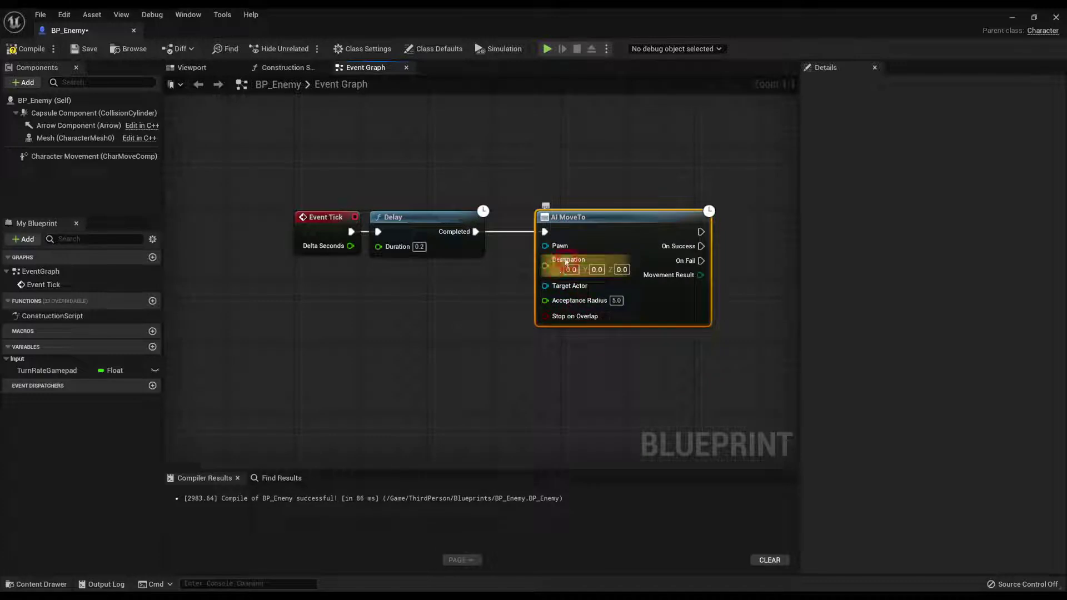
# Step: Space AI MoveTo slightly further from Delay and connect a Self reference, placed just below Delay, to its Pawn input
pyautogui.moveTo(486, 283); pyautogui.dragTo(446, 293, button='right')
pyautogui.moveTo(513, 225); pyautogui.dragTo(538, 225)
pyautogui.click(522, 212)
pyautogui.moveTo(521, 212); pyautogui.dragTo(493, 213, button='right')
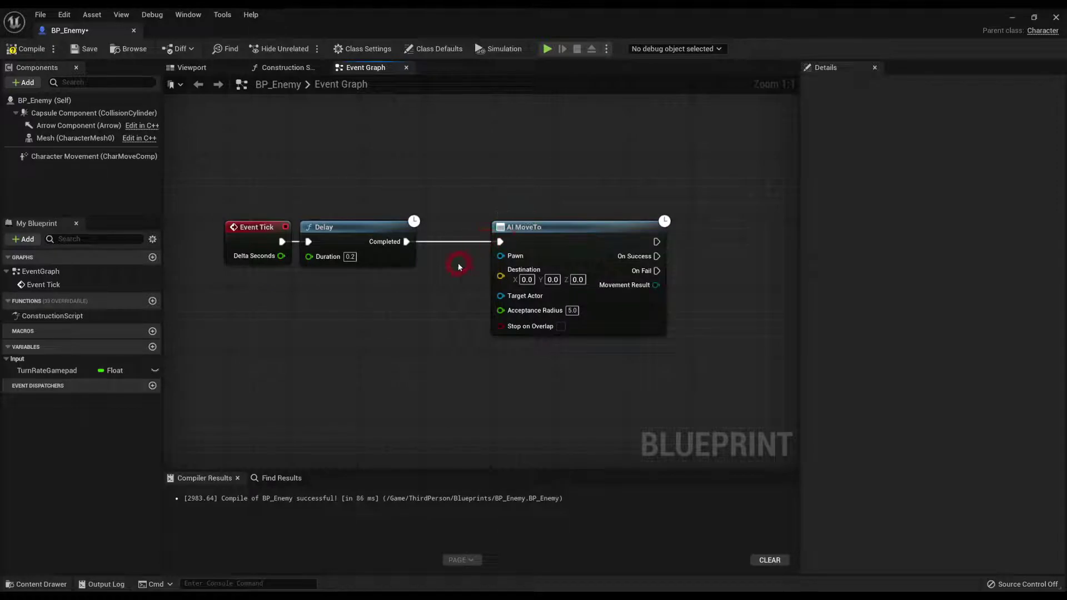
pyautogui.moveTo(501, 255); pyautogui.dragTo(427, 287)
pyautogui.write('self')
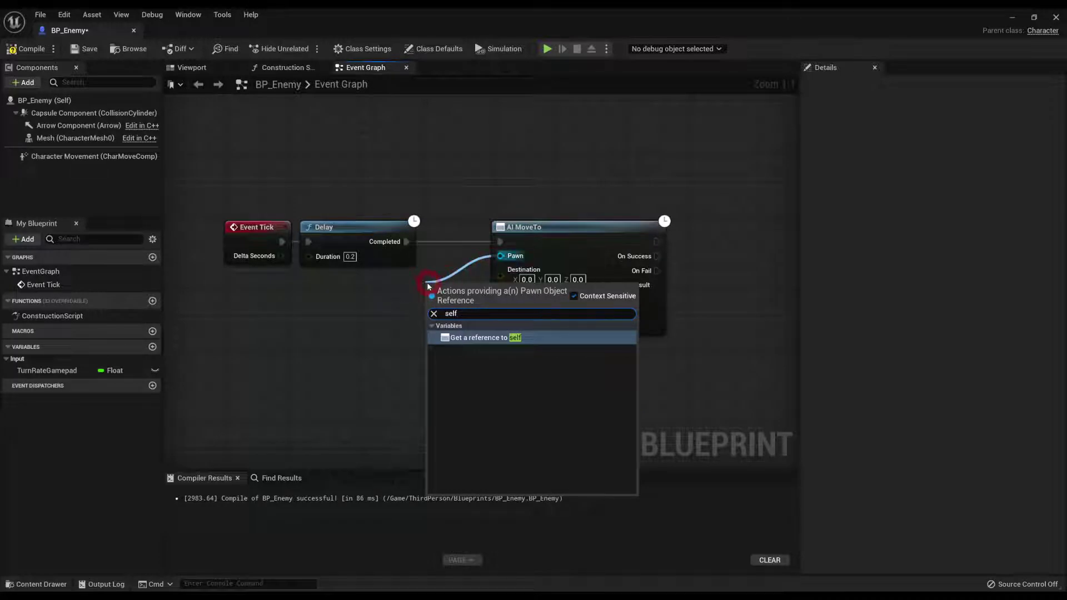
pyautogui.click(472, 337)
pyautogui.moveTo(471, 301); pyautogui.dragTo(381, 273)
pyautogui.click(456, 280)
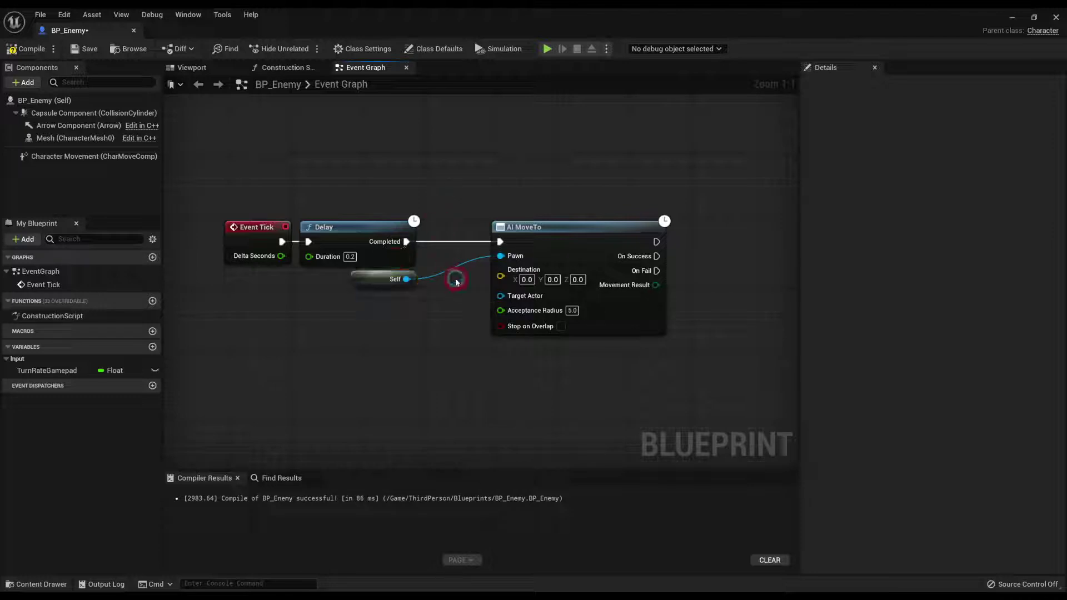
# Step: Move AI MoveTo closer to Delay and connect a Get Player Character node, placed below Self, to its Target Actor input
pyautogui.moveTo(503, 239); pyautogui.dragTo(453, 240)
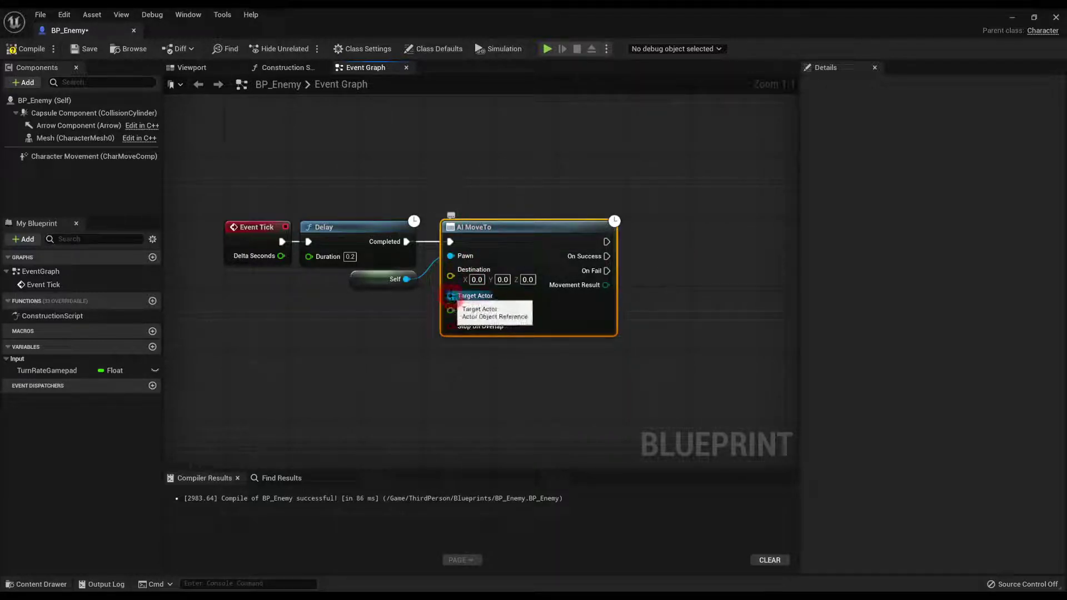
pyautogui.moveTo(450, 295); pyautogui.dragTo(383, 317)
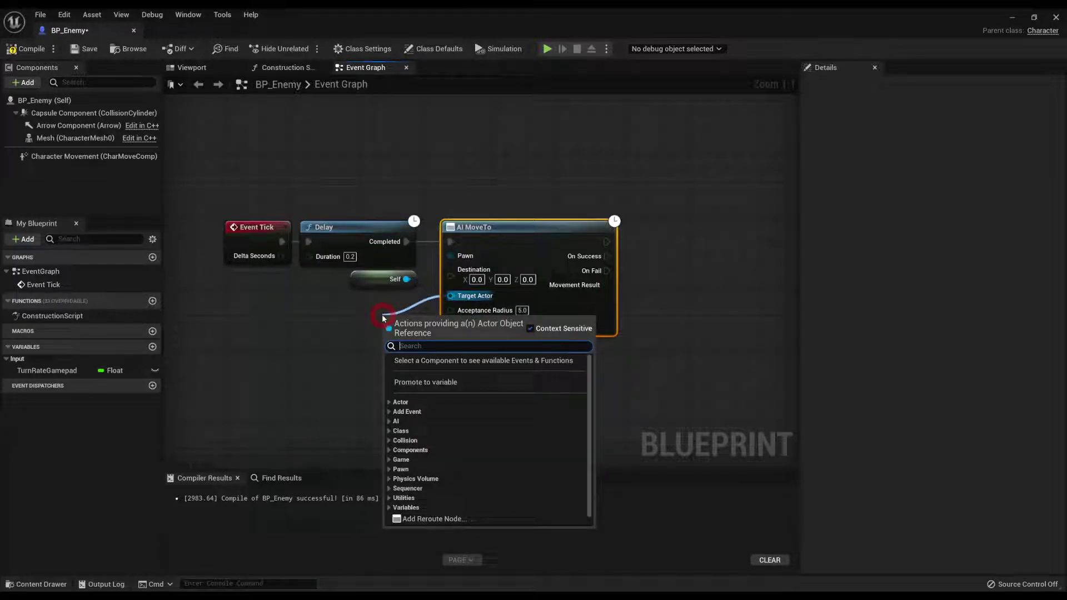
pyautogui.write('get player')
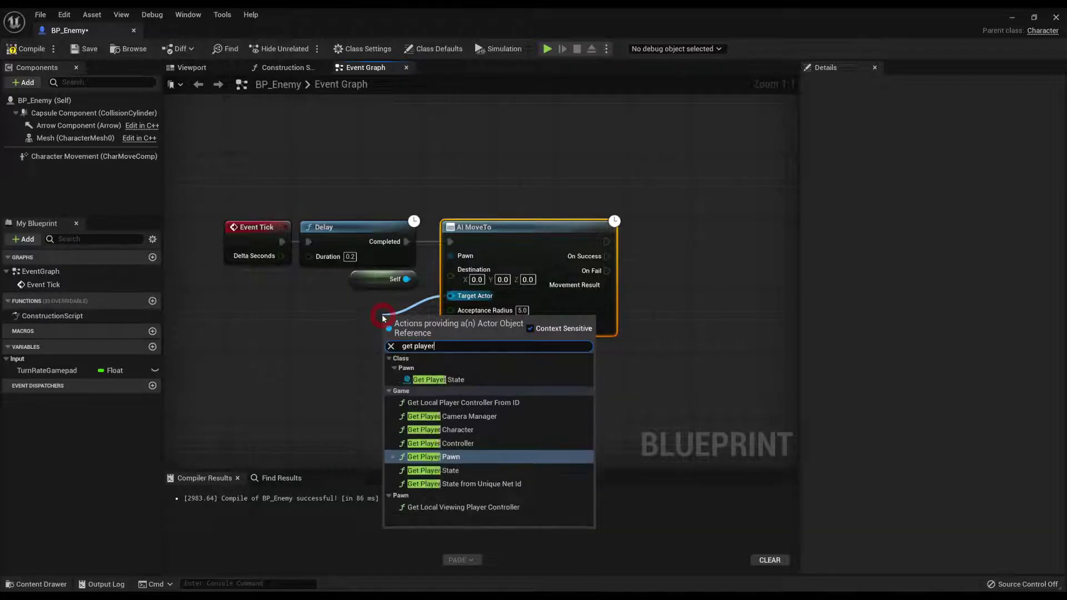
pyautogui.write(' character')
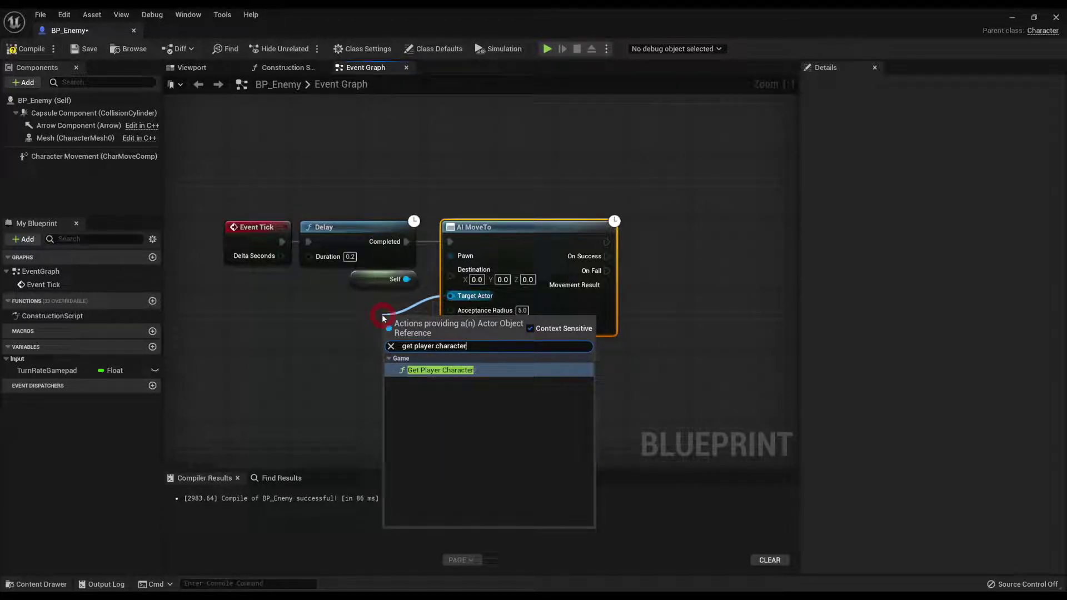
pyautogui.click(436, 375)
pyautogui.moveTo(410, 322); pyautogui.dragTo(330, 304)
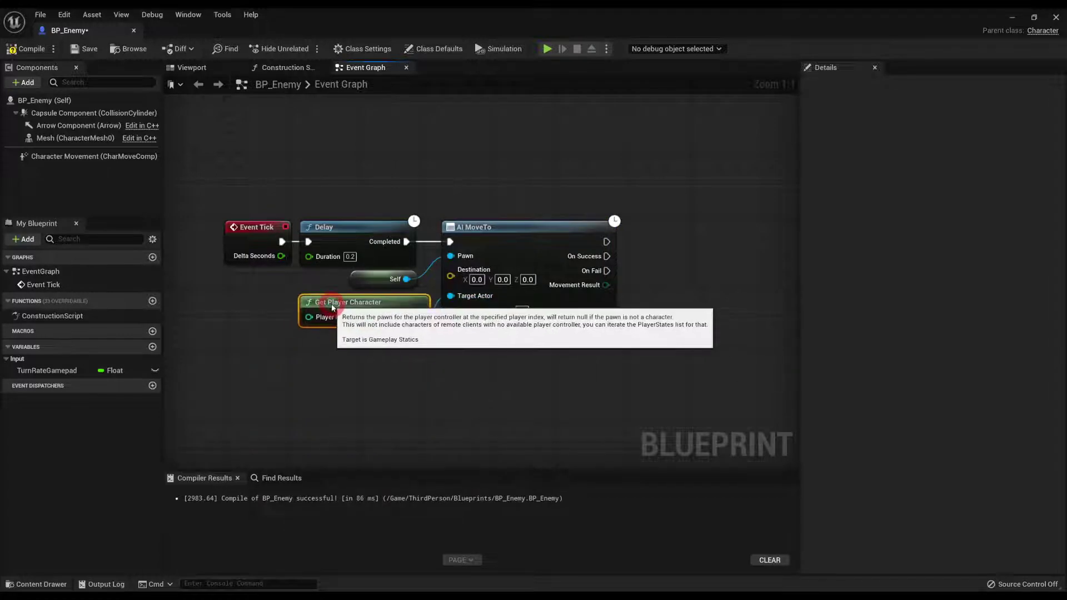
pyautogui.click(367, 363)
pyautogui.click(450, 258)
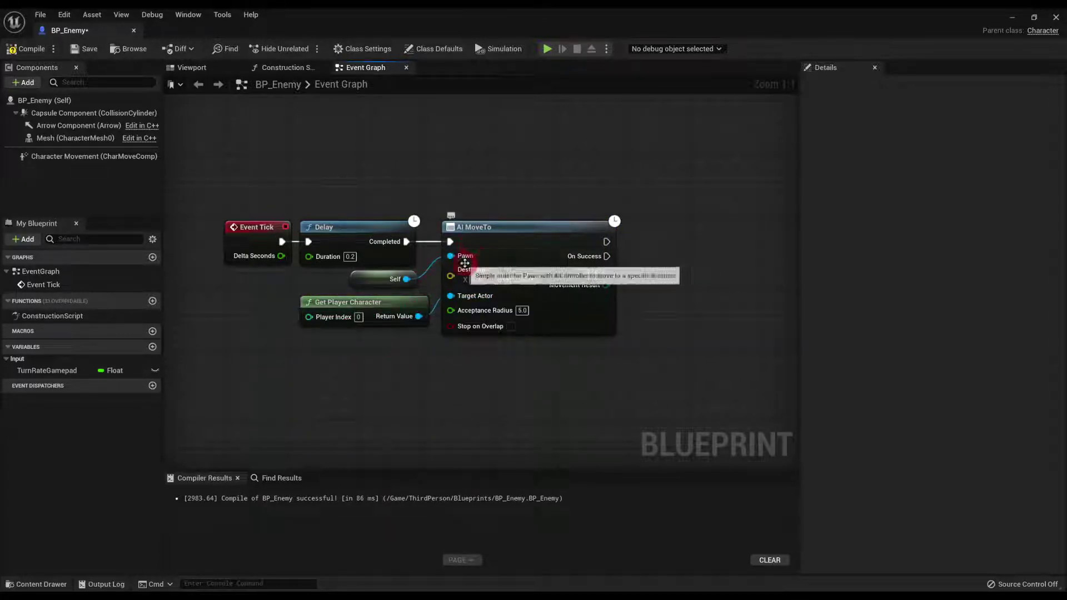
pyautogui.click(381, 284)
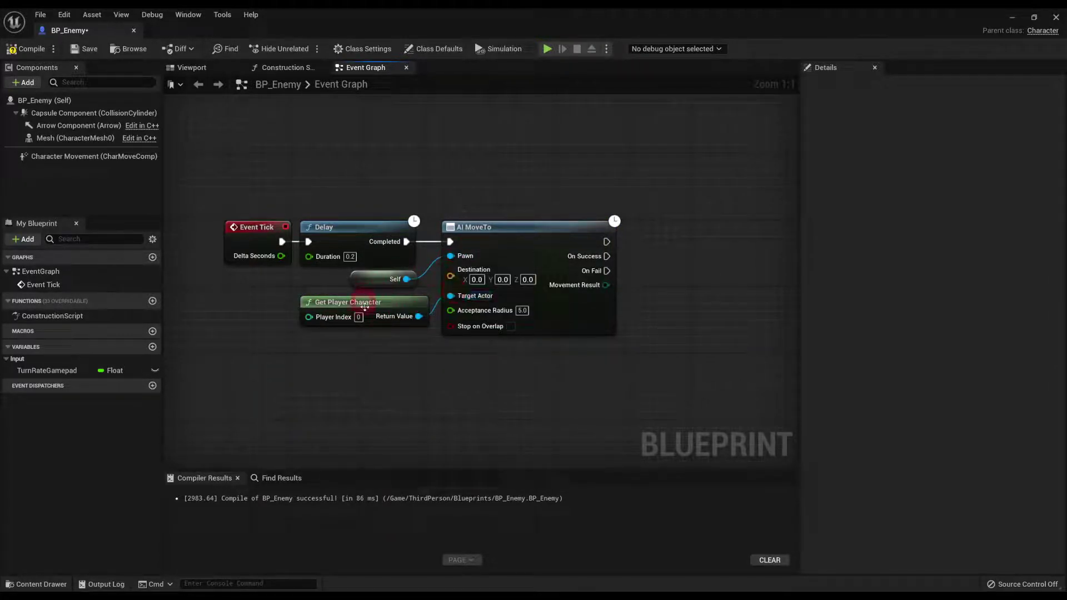
# Step: Compile and save BP_Enemy, and place an instance of it on the open floor of ThirdPersonMap
pyautogui.click(25, 48)
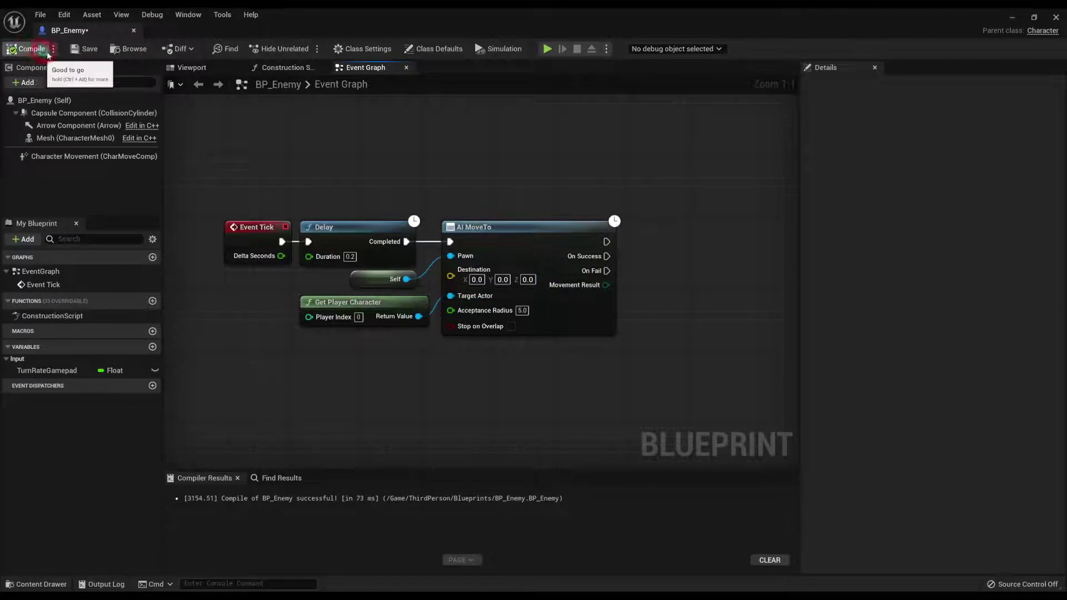
pyautogui.click(80, 57)
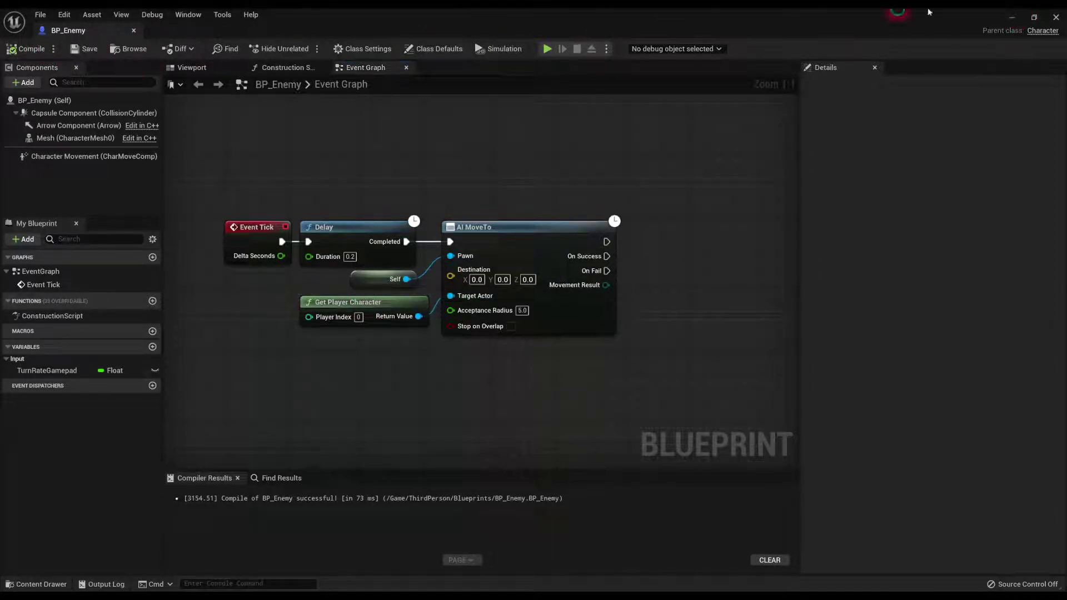
pyautogui.click(1011, 19)
pyautogui.moveTo(176, 489); pyautogui.dragTo(561, 182)
# Step: Play-test the level by running the player over the raised block and onto the round platform to check how BP_Enemy follows
pyautogui.click(215, 48)
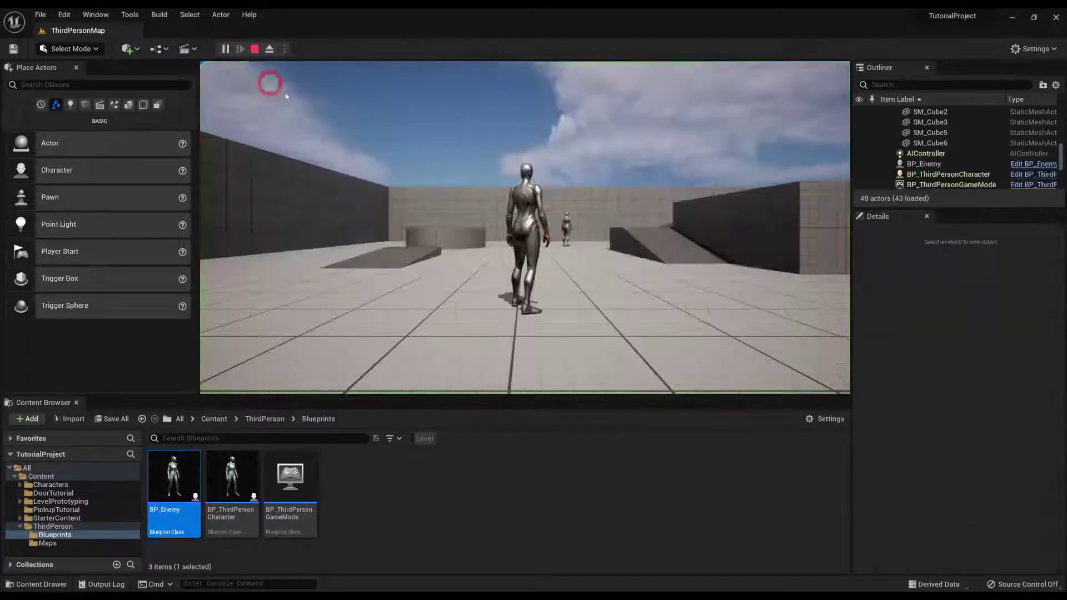
pyautogui.press('w')
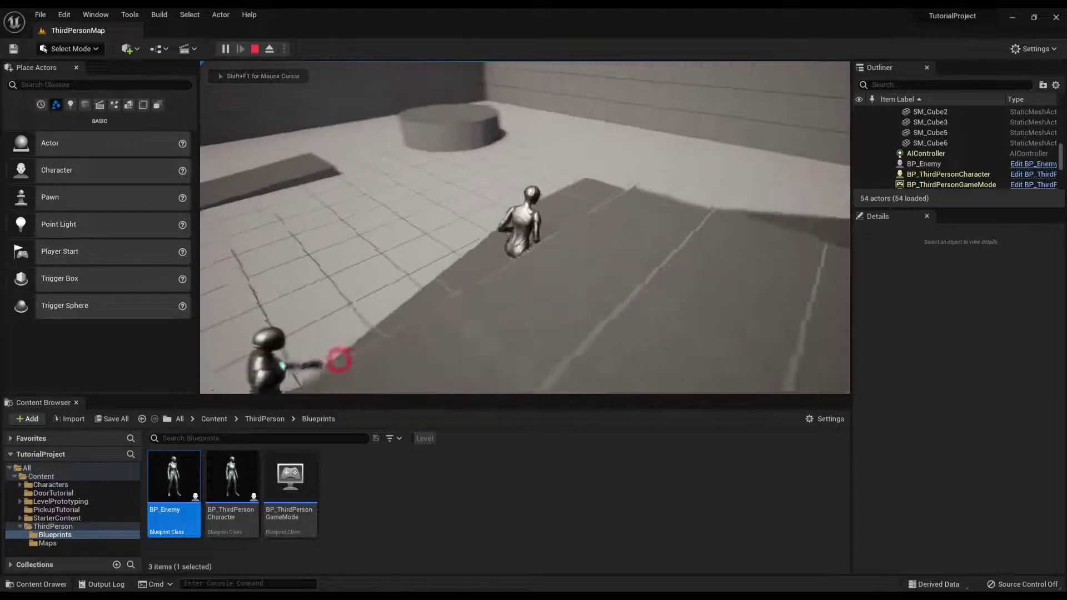
pyautogui.press('a')
pyautogui.press('s')
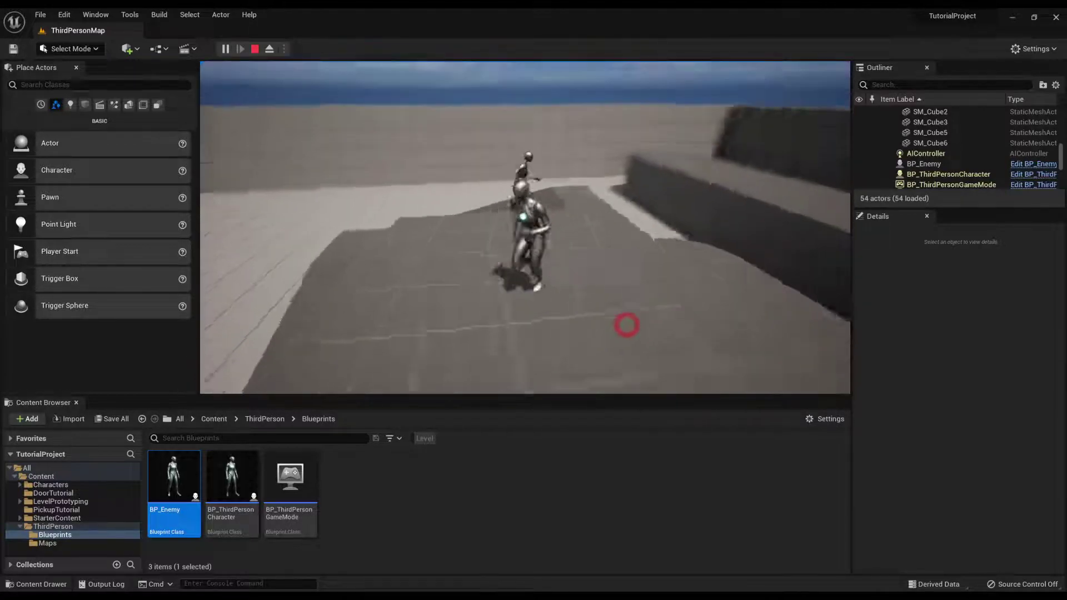
pyautogui.press('w')
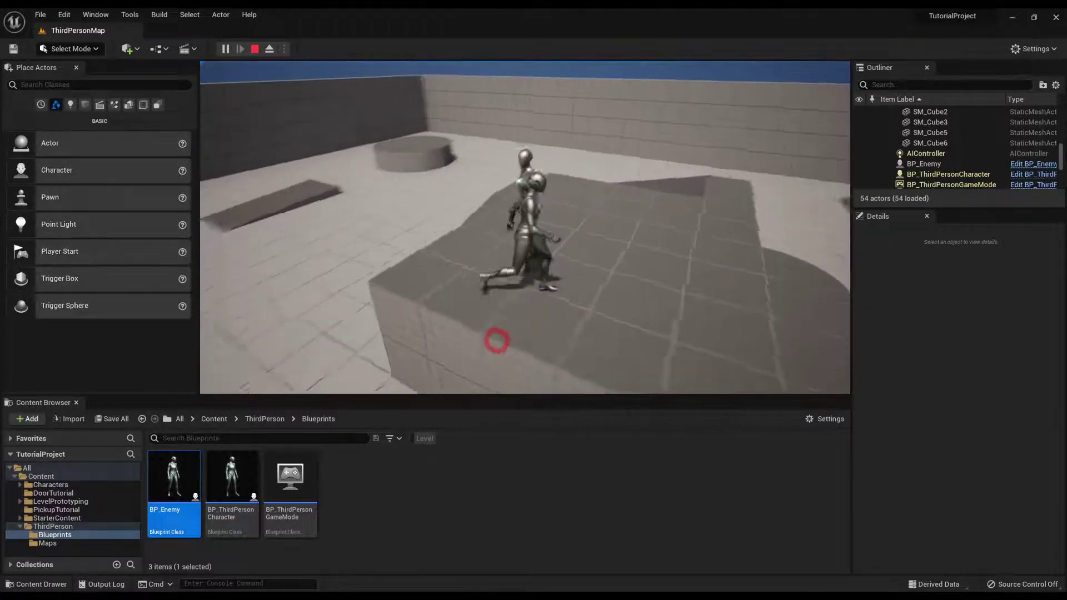
pyautogui.press('w')
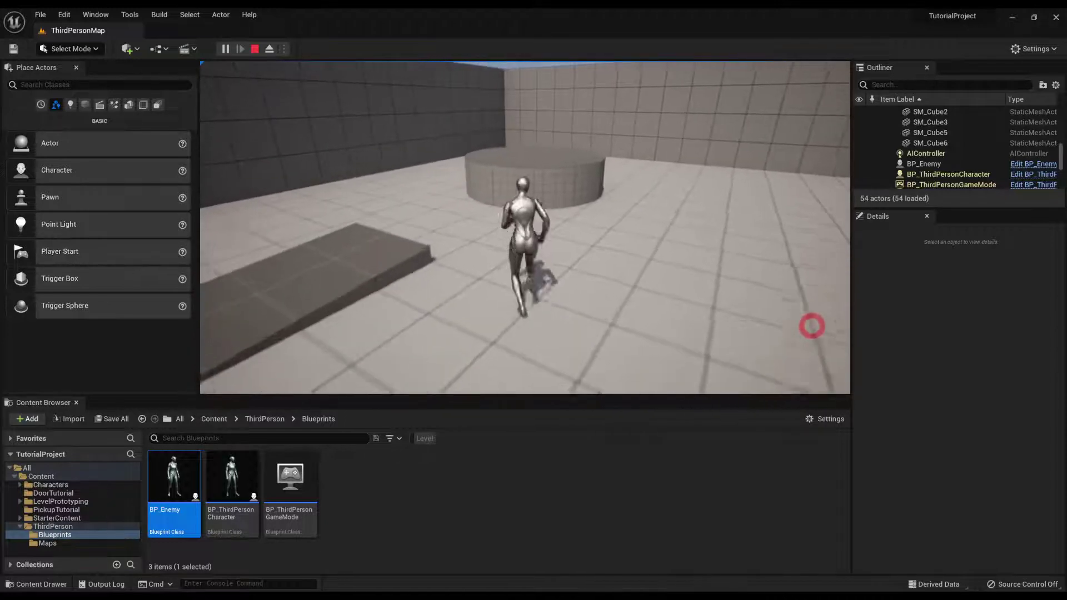
pyautogui.press('w')
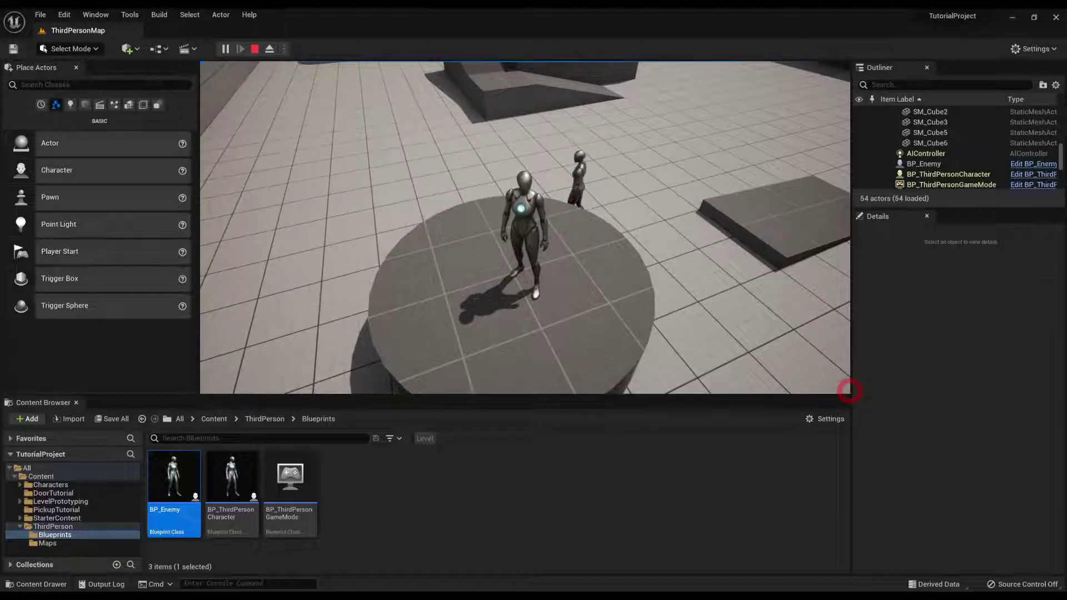
pyautogui.press('Escape')
# Step: Move SM_Ramp against the round platform, scale it taller to reach the platform's top, and lower it onto the floor
pyautogui.moveTo(622, 291); pyautogui.dragTo(647, 290, button='right')
pyautogui.click(615, 297)
pyautogui.moveTo(500, 341); pyautogui.dragTo(291, 312)
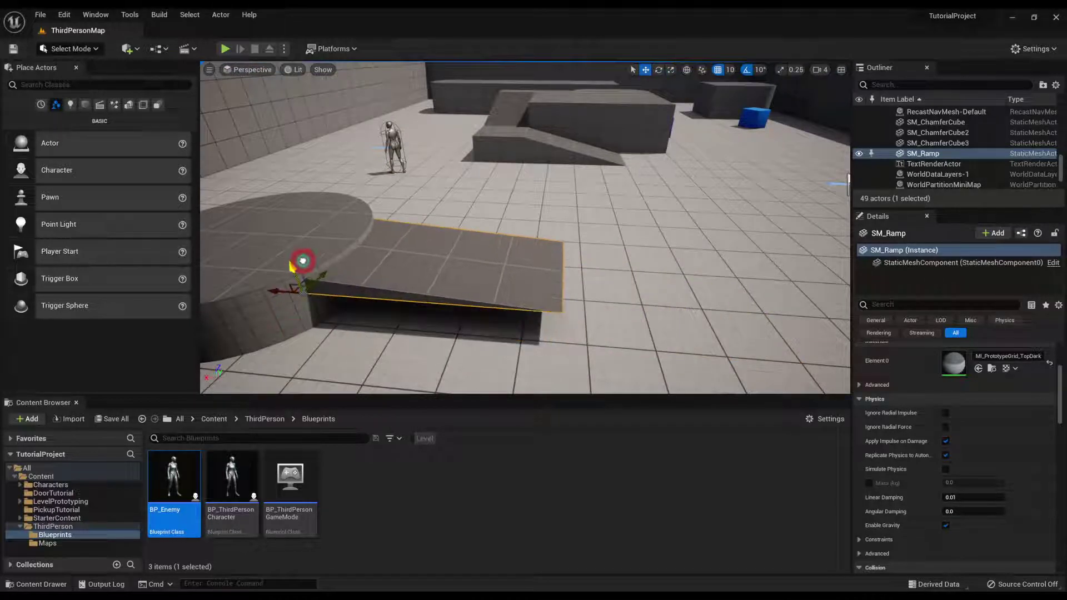
pyautogui.moveTo(291, 266); pyautogui.dragTo(291, 232)
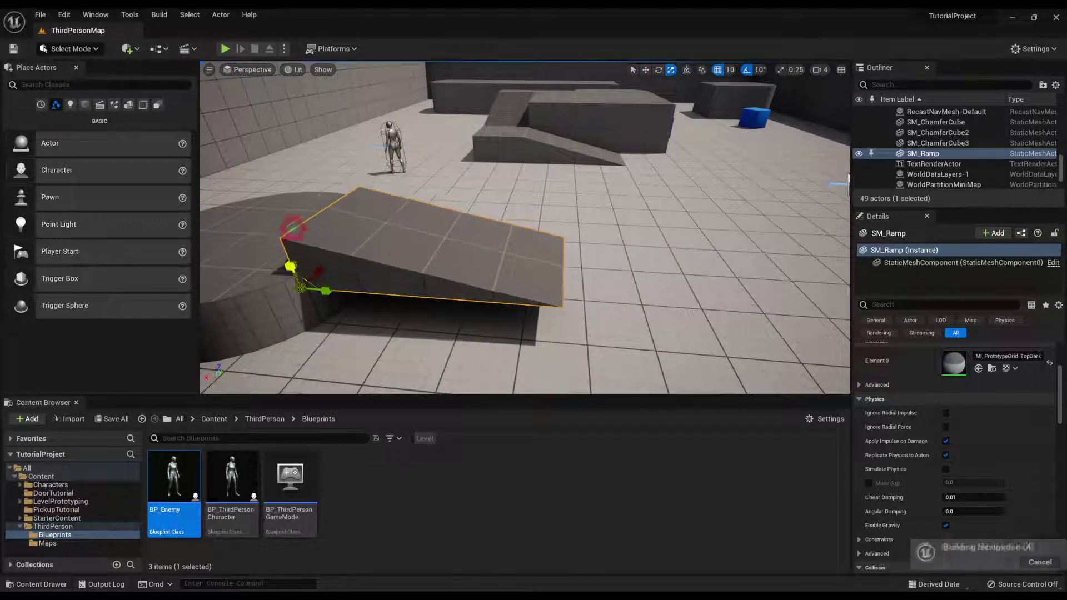
pyautogui.press('w')
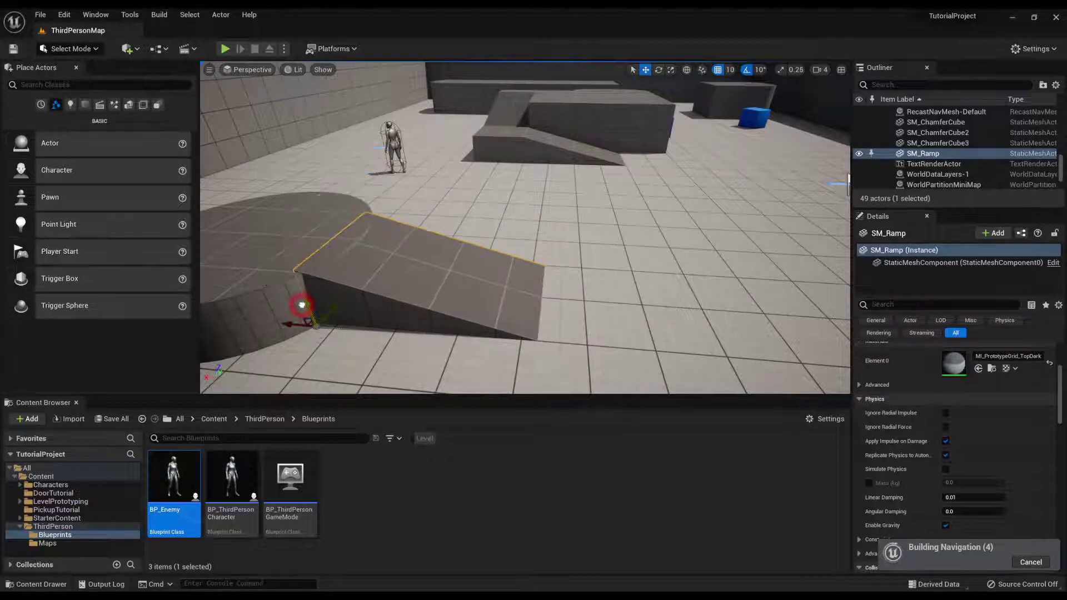
# Step: Show the navigation mesh and play-test the level, running up the ramp onto the round platform to check the enemy's pursuit
pyautogui.click(504, 189)
pyautogui.moveTo(506, 186); pyautogui.dragTo(324, 126, button='right')
pyautogui.press('p')
pyautogui.click(225, 49)
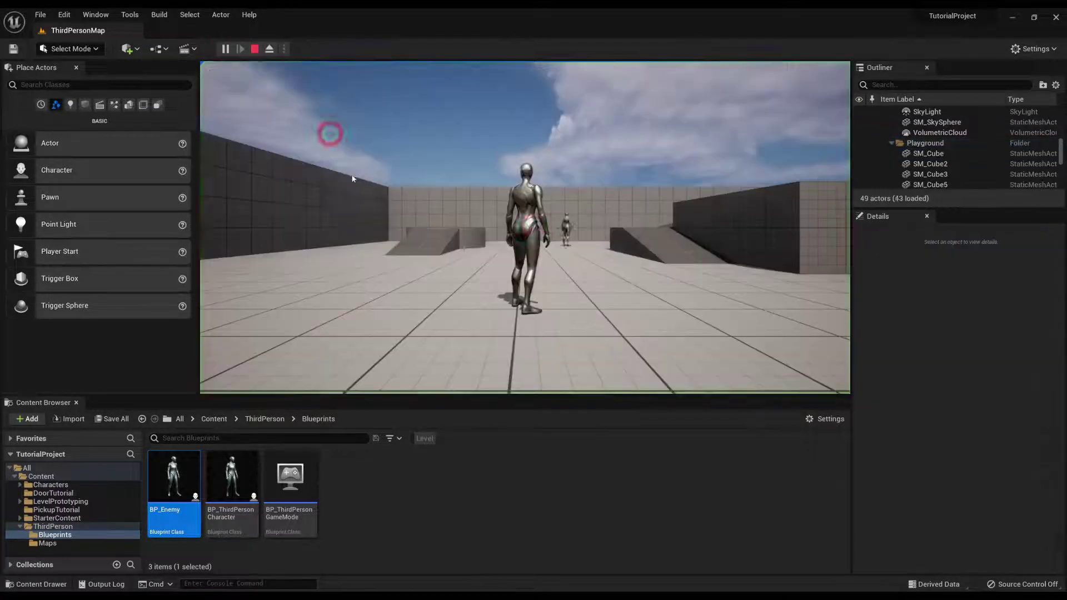
pyautogui.press('w')
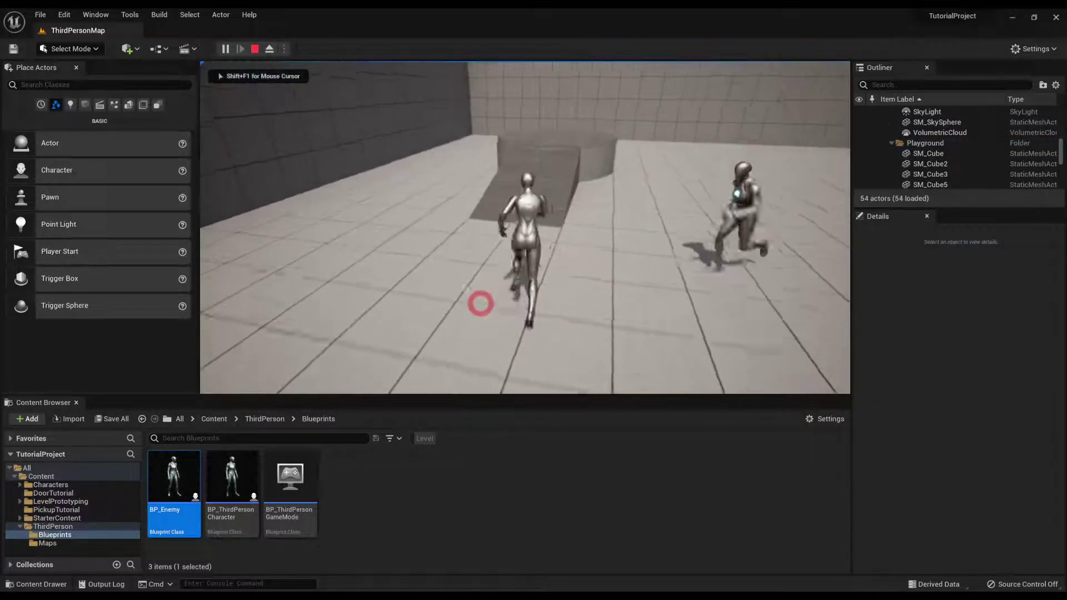
pyautogui.press('a')
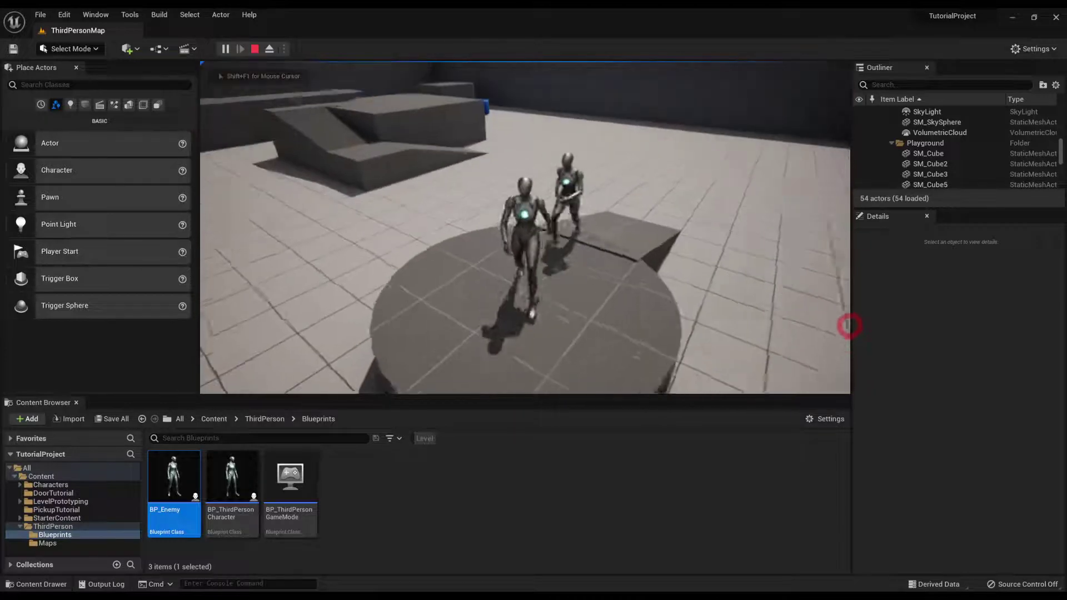
pyautogui.press('Escape')
# Step: Undo the moving and scaling of SM_Ramp back to its original place on the floor
pyautogui.click(604, 285)
pyautogui.moveTo(604, 284); pyautogui.dragTo(619, 262, button='right')
pyautogui.press('s')
pyautogui.click(529, 245)
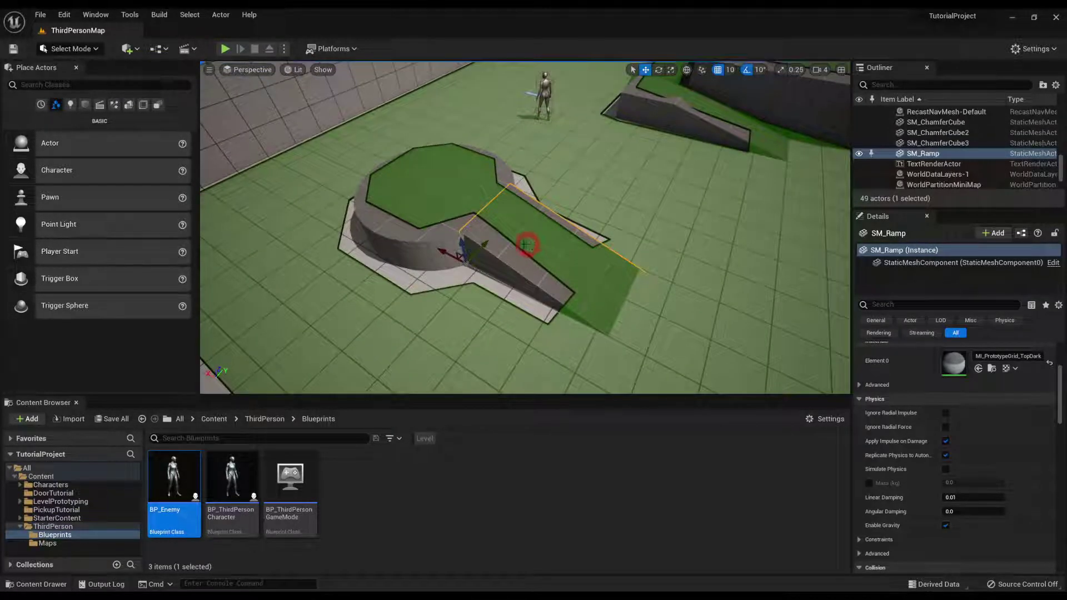
pyautogui.moveTo(527, 244); pyautogui.dragTo(512, 241, button='right')
pyautogui.hotkey('ctrl', 'z')
pyautogui.hotkey('ctrl', 'z')
pyautogui.hotkey('ctrl', 'z')
pyautogui.hotkey('ctrl', 'z')
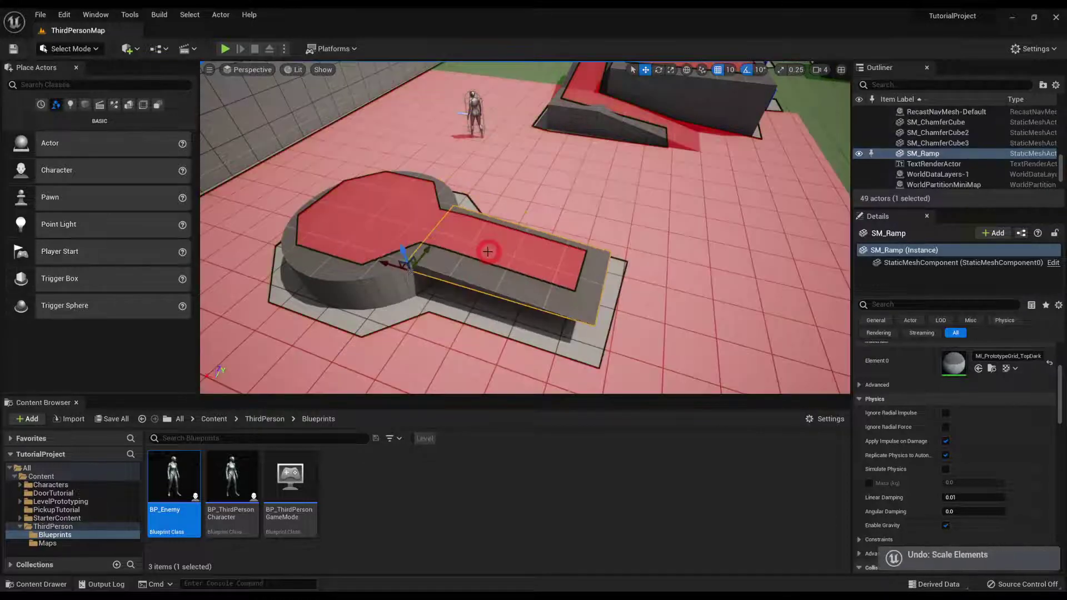
pyautogui.hotkey('ctrl', 'z')
pyautogui.hotkey('ctrl', 'z')
pyautogui.moveTo(499, 282); pyautogui.dragTo(527, 277, button='right')
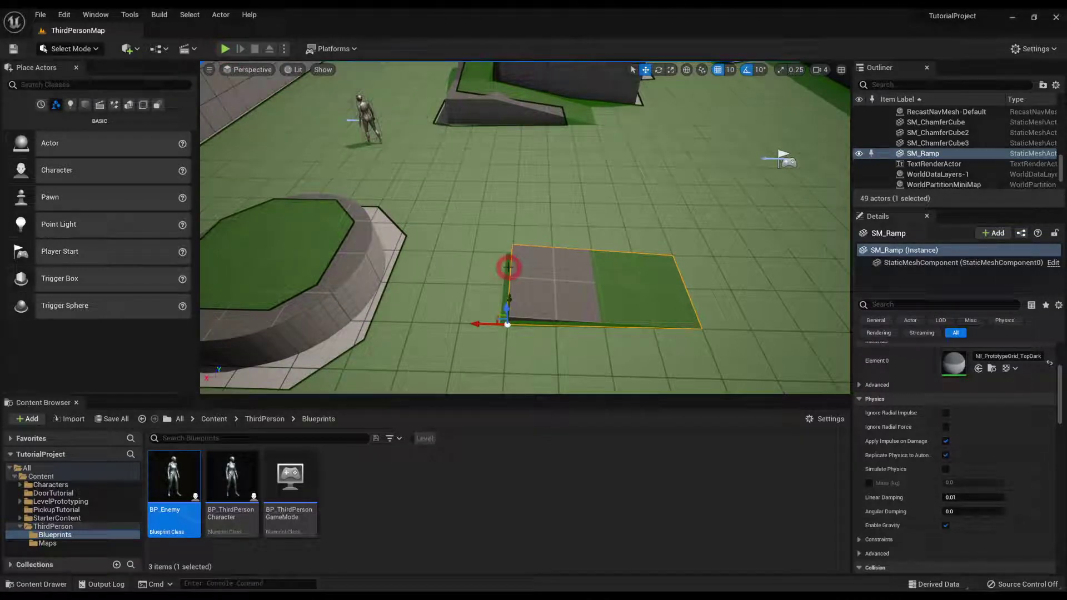
pyautogui.moveTo(503, 185); pyautogui.dragTo(497, 241, button='right')
pyautogui.press('w')
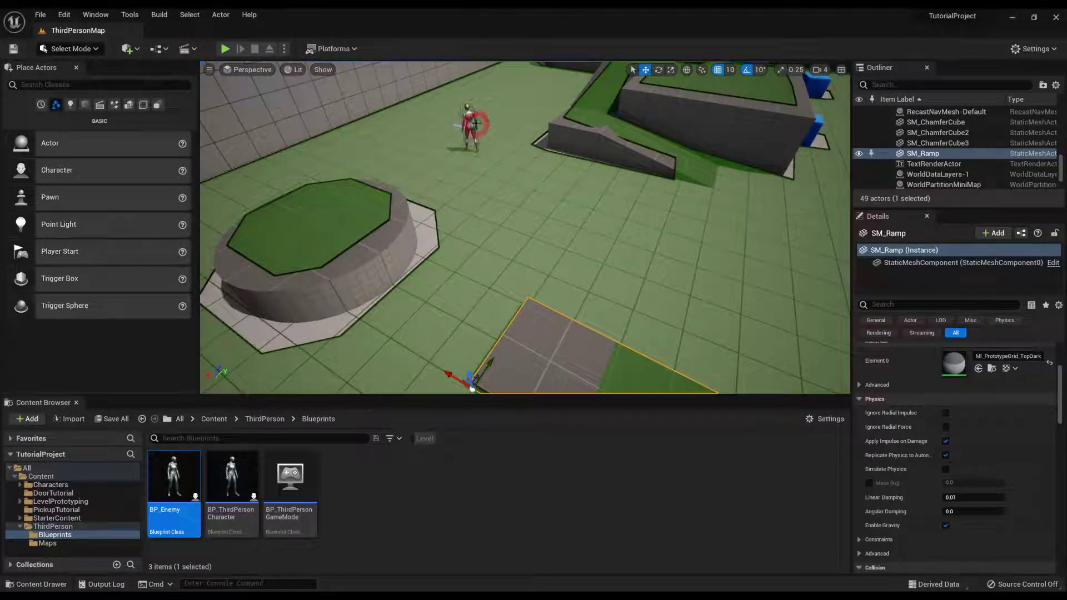
# Step: Set the AI MoveTo node's Acceptance Radius to 500 in BP_Enemy and compile the blueprint
pyautogui.doubleClick(173, 482)
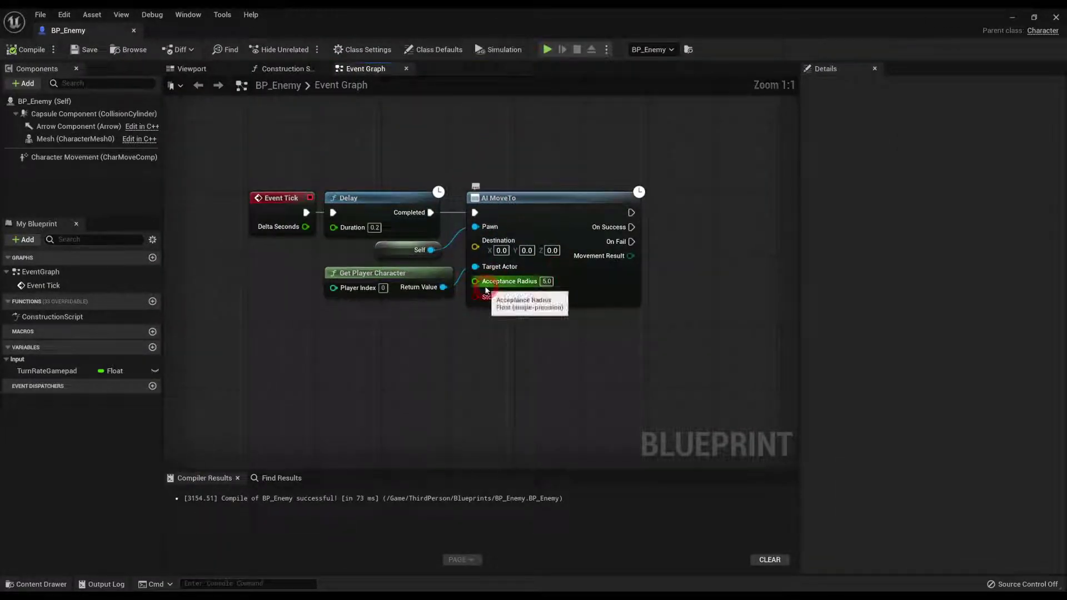
pyautogui.click(547, 282)
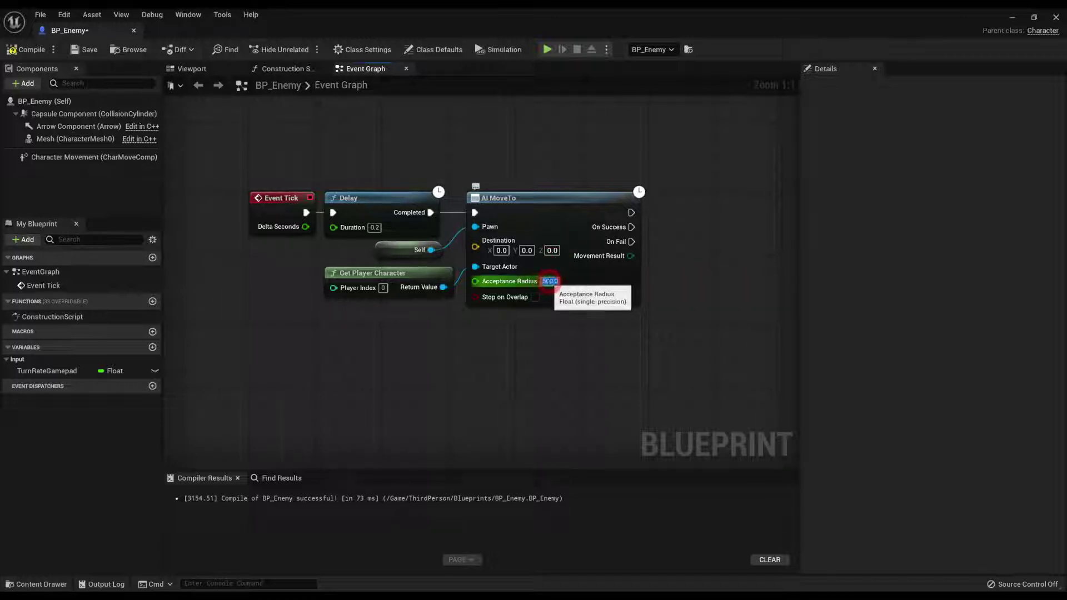
pyautogui.click(22, 50)
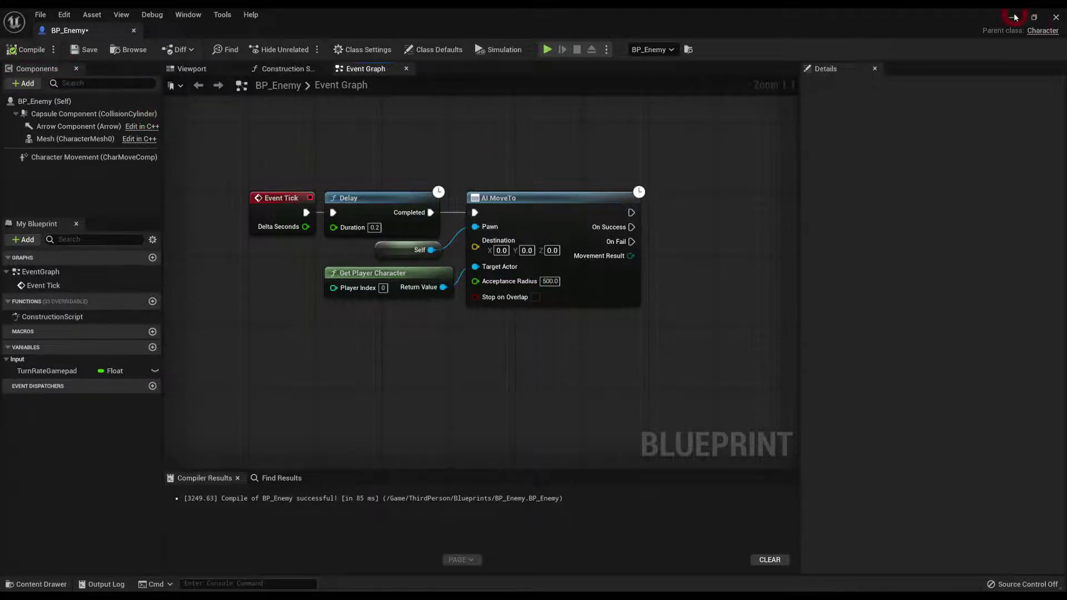
# Step: Play-test the level, running toward and away from BP_Enemy to check the distance at which it stops
pyautogui.click(1015, 17)
pyautogui.click(225, 48)
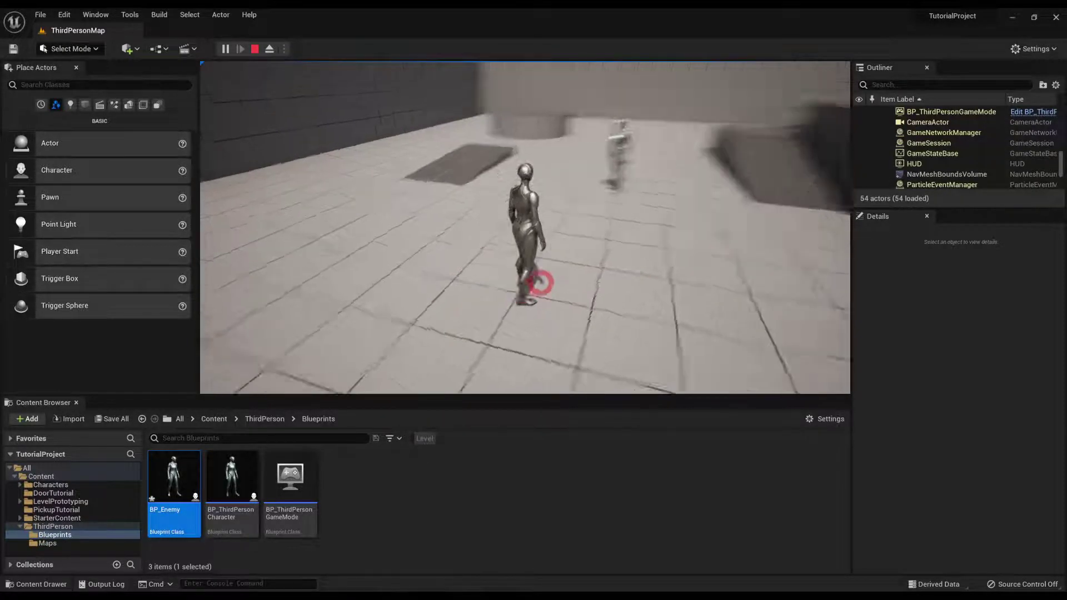
pyautogui.press('w')
pyautogui.press('s')
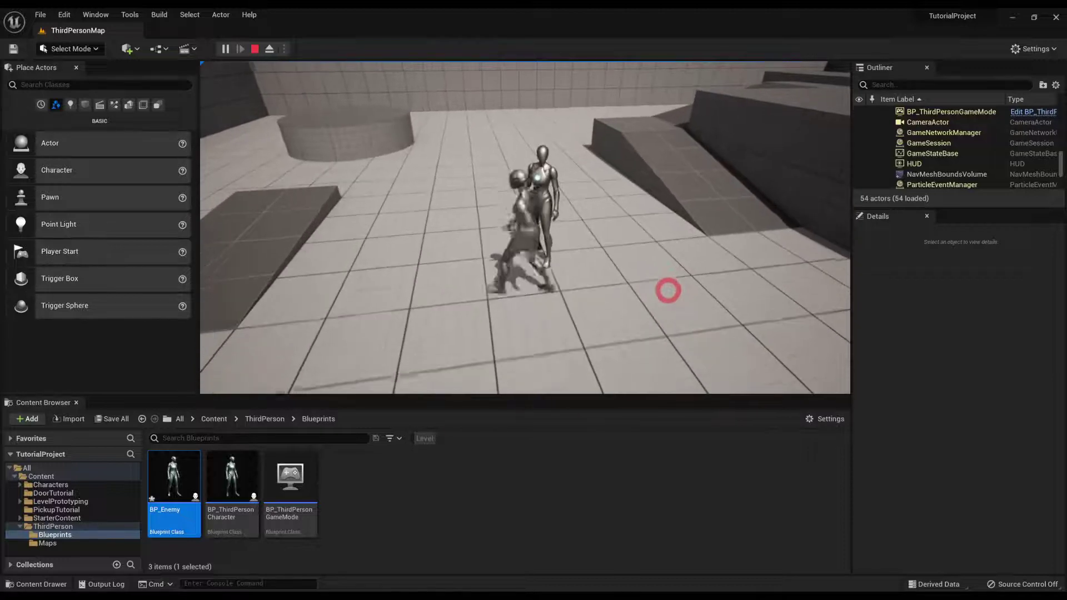
pyautogui.press('a')
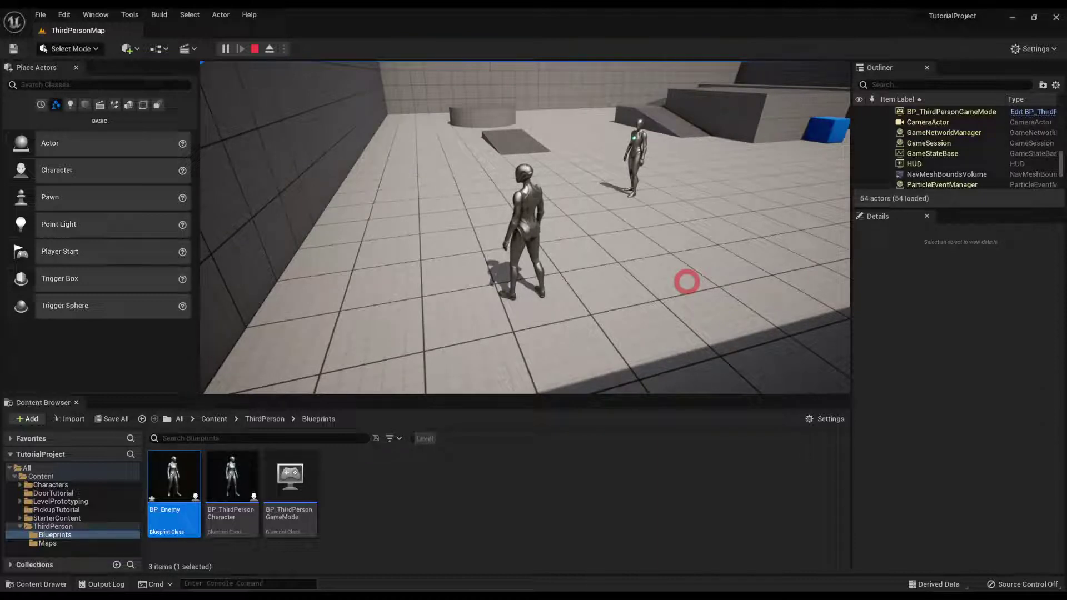
pyautogui.press('Escape')
# Step: Reopen the BP_Enemy event graph and select the AI MoveTo node to review its inputs and connected nodes
pyautogui.doubleClick(176, 477)
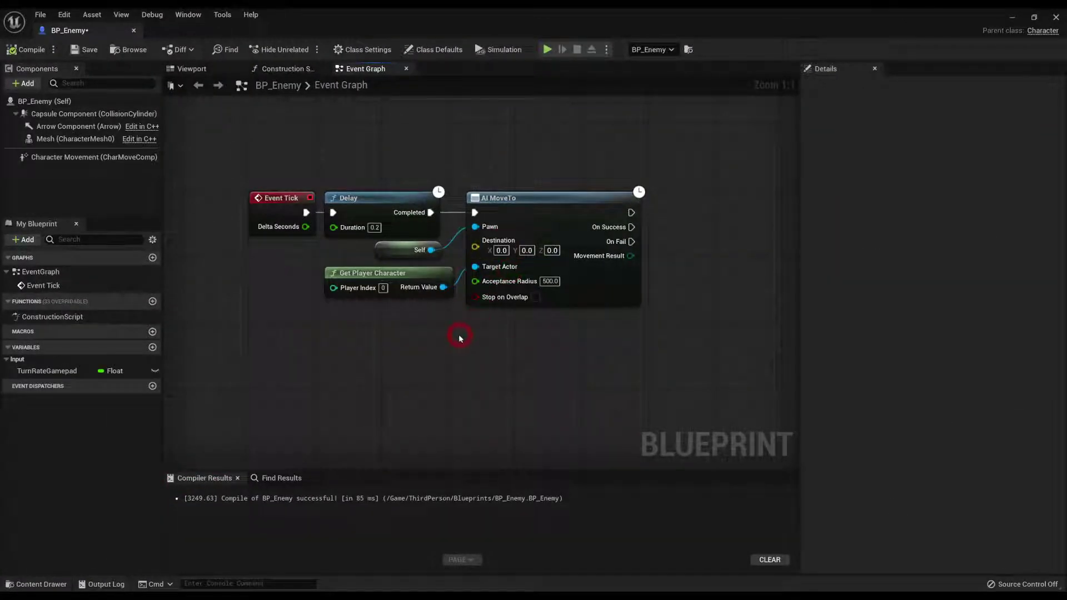
pyautogui.scroll(1, 459, 339)
pyautogui.moveTo(459, 338); pyautogui.dragTo(425, 322, button='right')
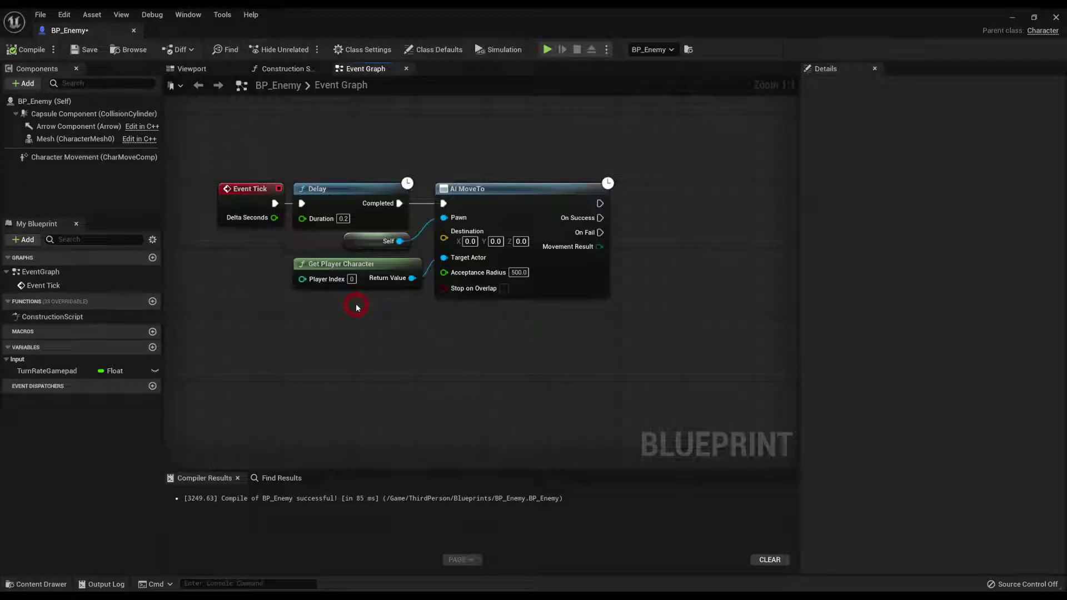
pyautogui.click(461, 189)
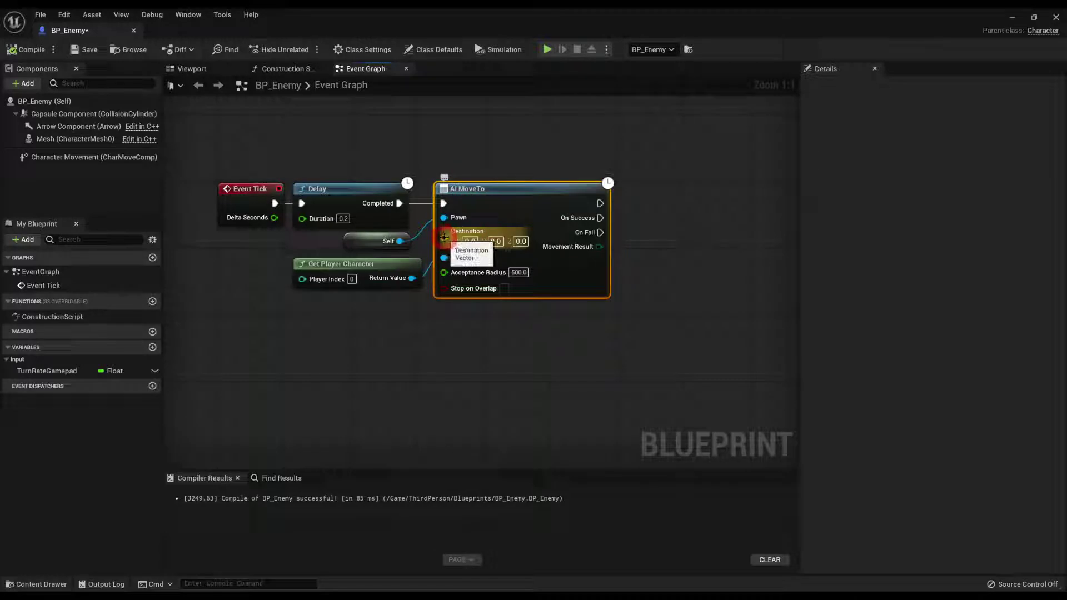
pyautogui.click(401, 263)
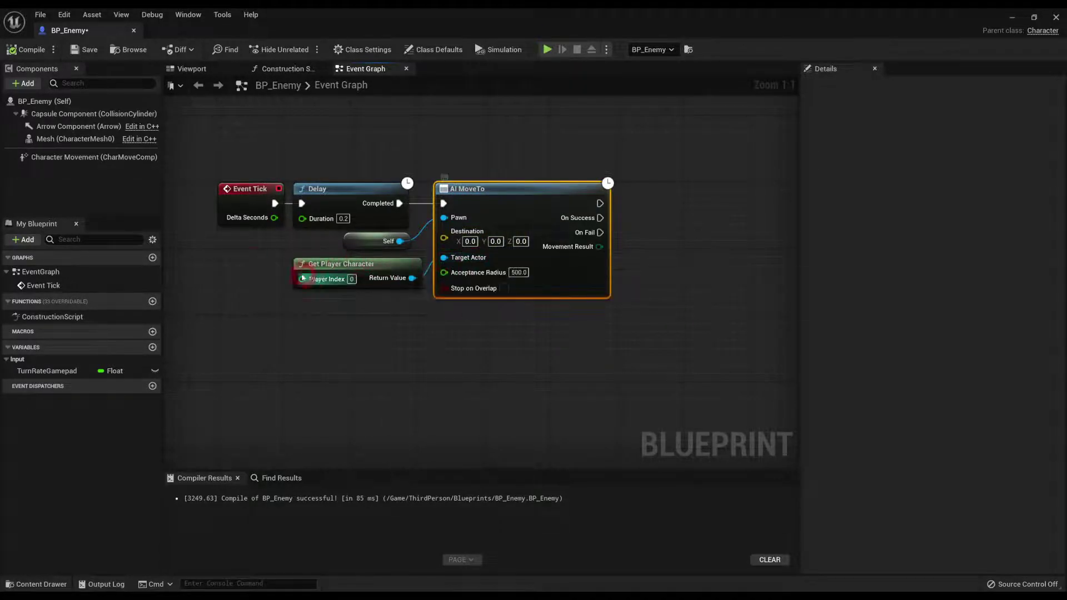
# Step: Delete the Get Player Character, Event Tick and Delay nodes from the graph, shifting AI MoveTo away from Self
pyautogui.moveTo(253, 260); pyautogui.dragTo(356, 322)
pyautogui.press('Delete')
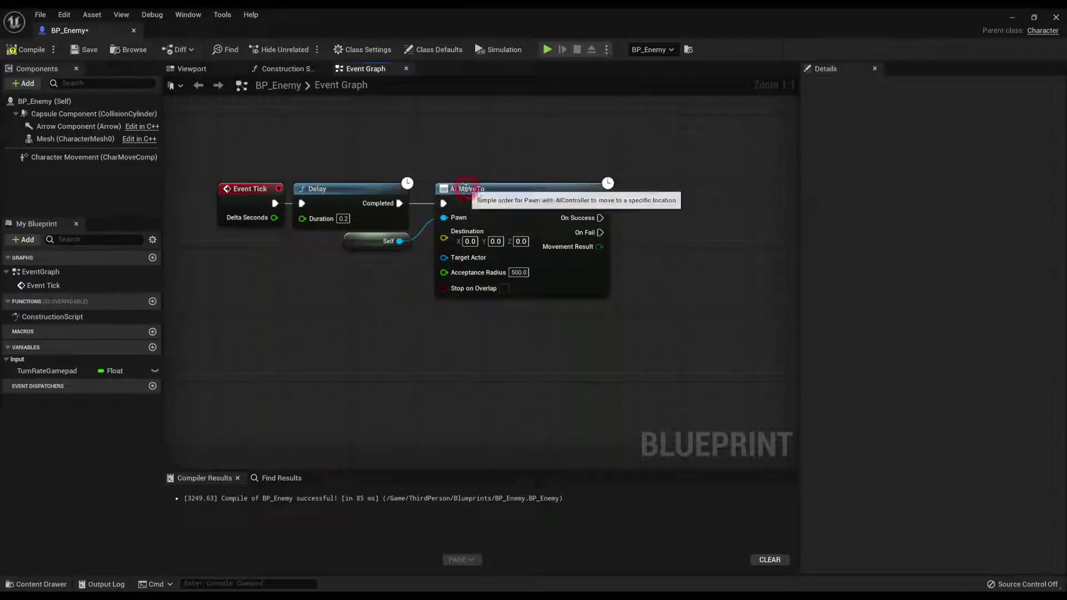
pyautogui.moveTo(472, 188); pyautogui.dragTo(664, 189)
pyautogui.moveTo(615, 164); pyautogui.dragTo(542, 151, button='right')
pyautogui.moveTo(565, 179); pyautogui.dragTo(400, 180)
pyautogui.click(390, 225)
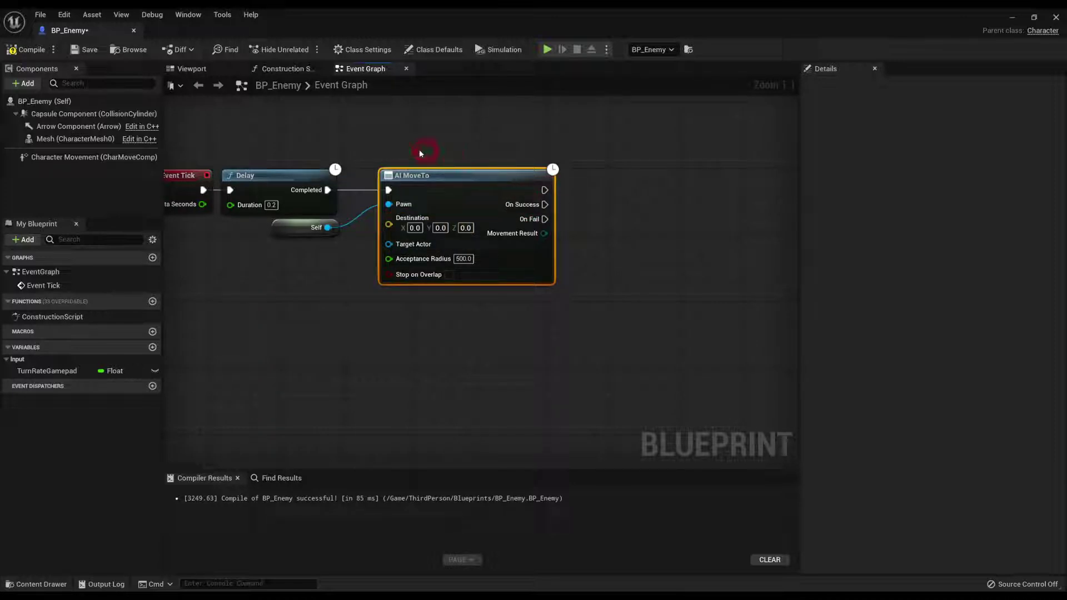
pyautogui.moveTo(396, 149); pyautogui.dragTo(499, 163, button='right')
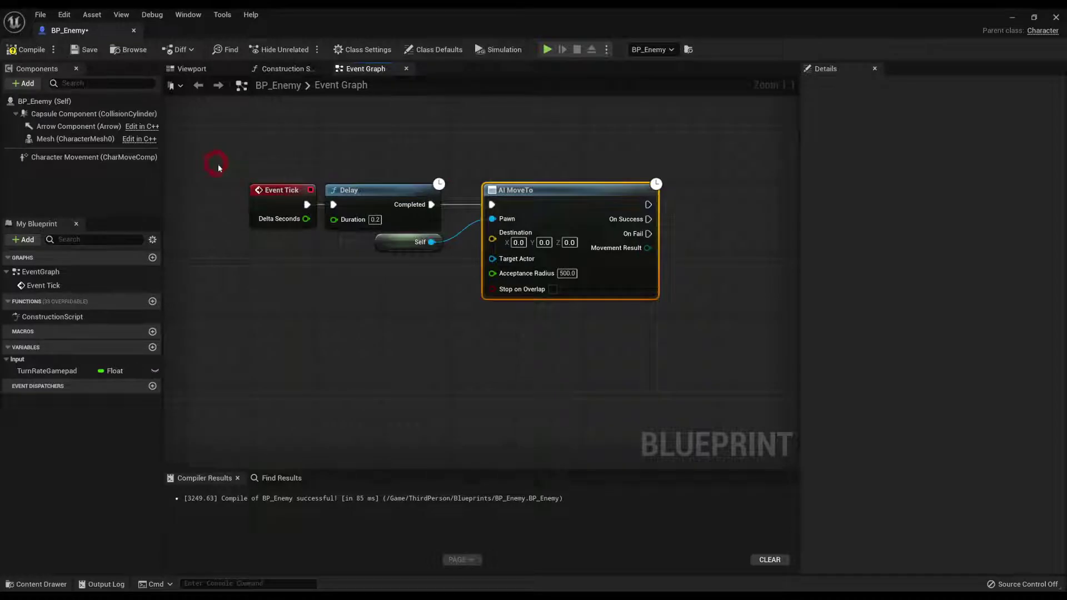
pyautogui.moveTo(209, 176); pyautogui.dragTo(434, 223)
pyautogui.press('Delete')
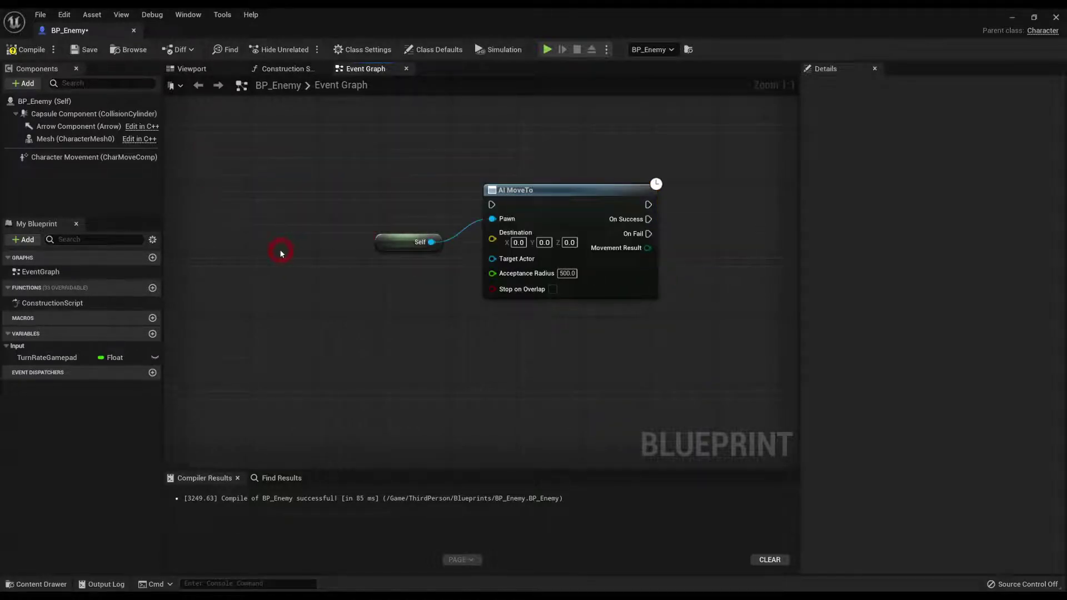
# Step: Add an Event BeginPlay node connected to the execution input of AI MoveTo
pyautogui.moveTo(488, 201); pyautogui.dragTo(347, 196)
pyautogui.write('begin')
pyautogui.press('Return')
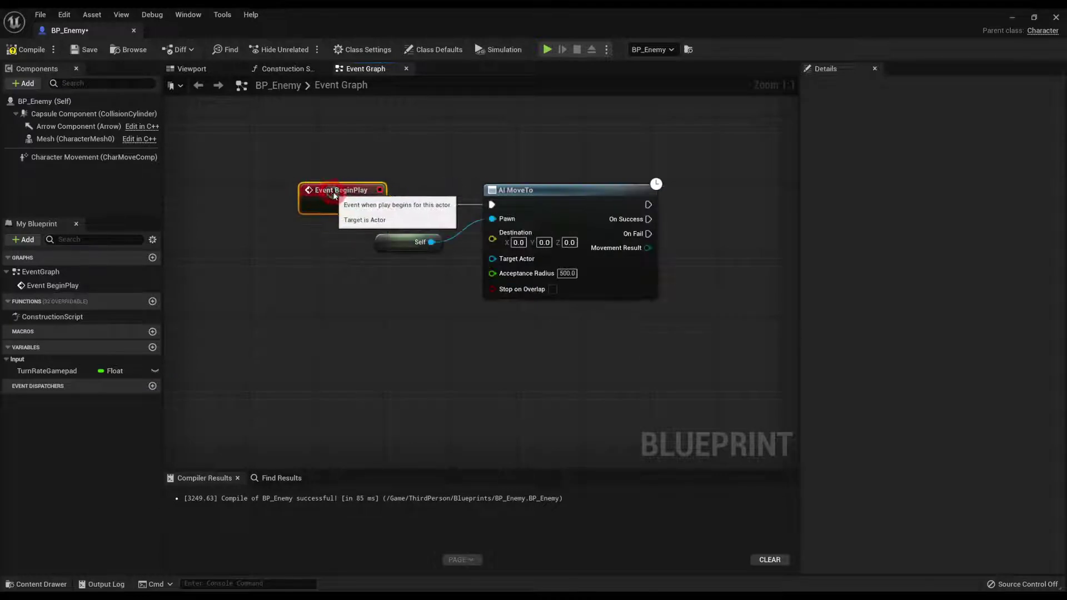
pyautogui.click(394, 152)
pyautogui.moveTo(419, 181); pyautogui.dragTo(357, 178, button='right')
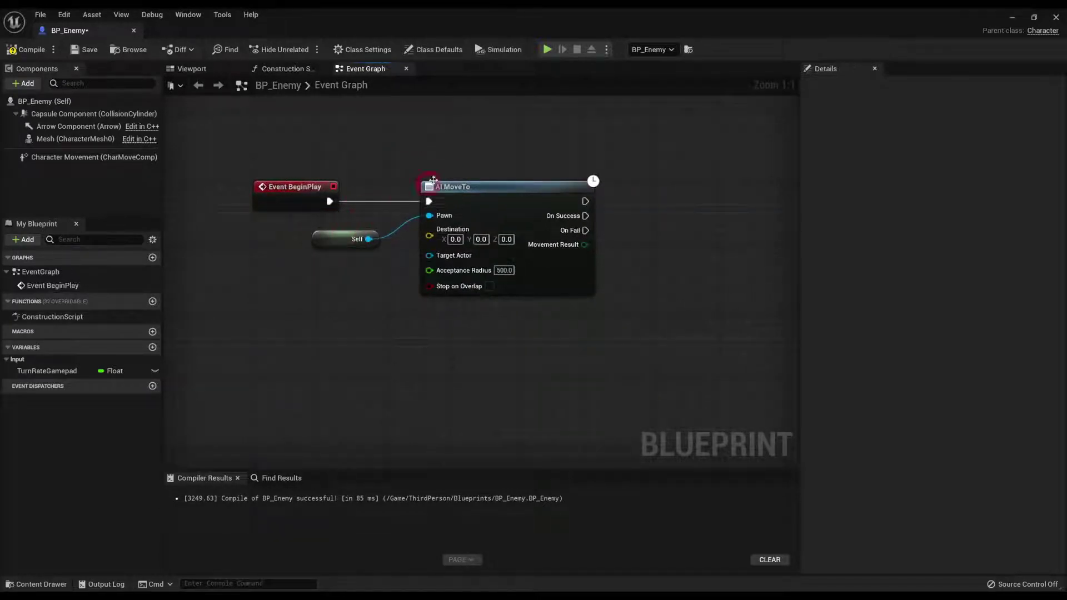
# Step: Return to the level and move BP_Enemy to the far corner behind the cylinder, at about X 2640, Y 340
pyautogui.click(1014, 21)
pyautogui.moveTo(519, 328); pyautogui.dragTo(550, 241, button='right')
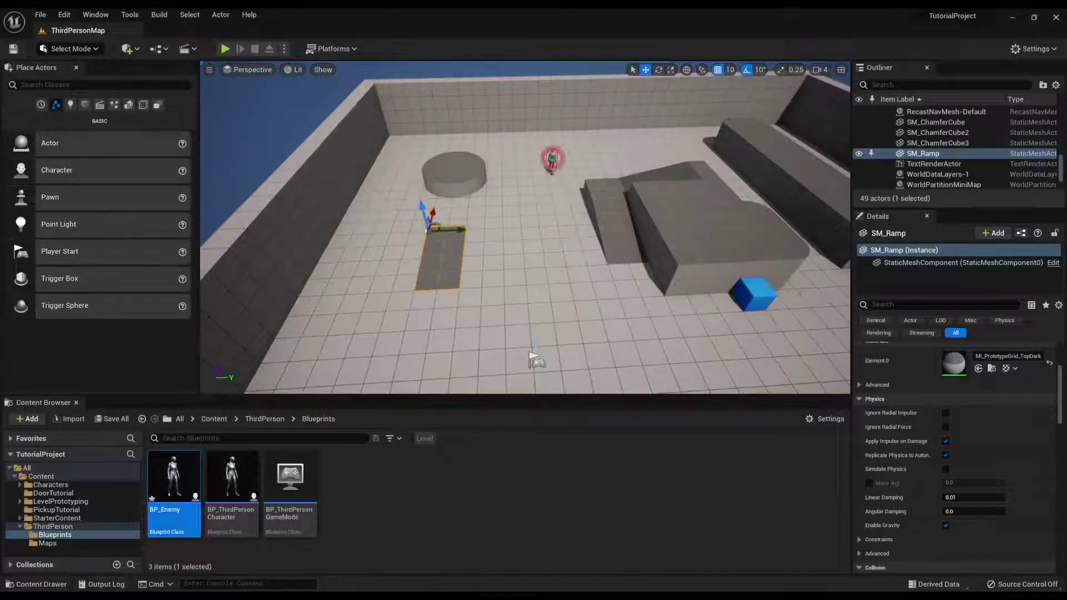
pyautogui.click(552, 160)
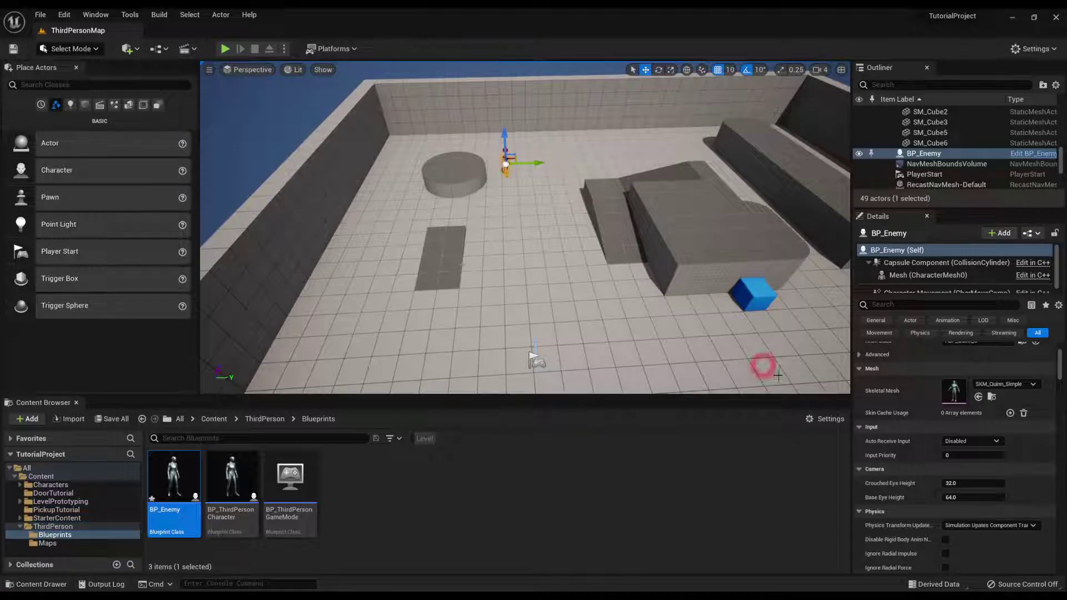
pyautogui.scroll(5, 924, 409)
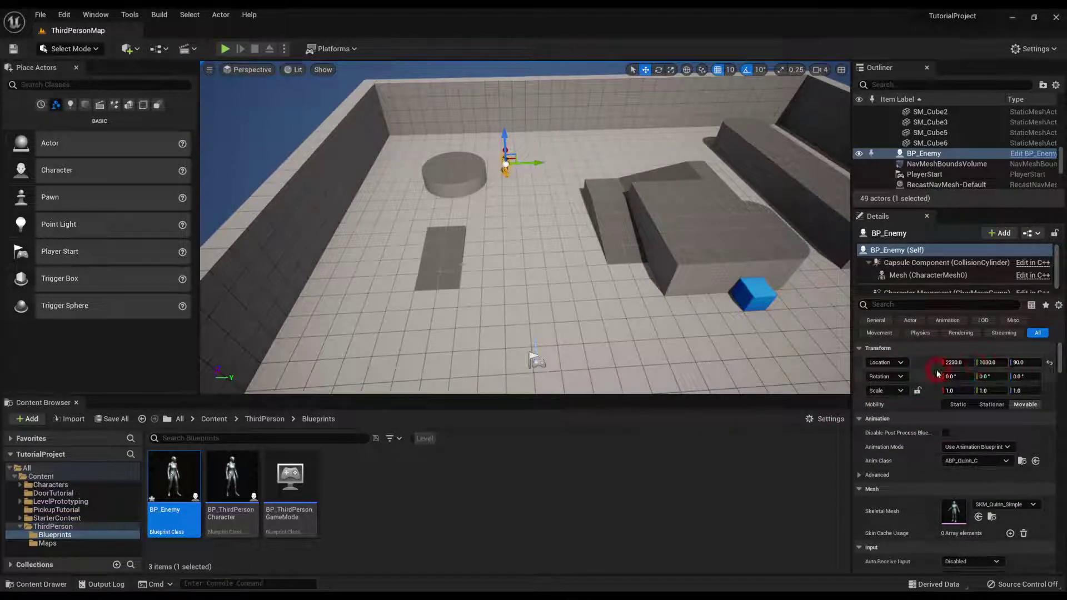
pyautogui.click(1008, 362)
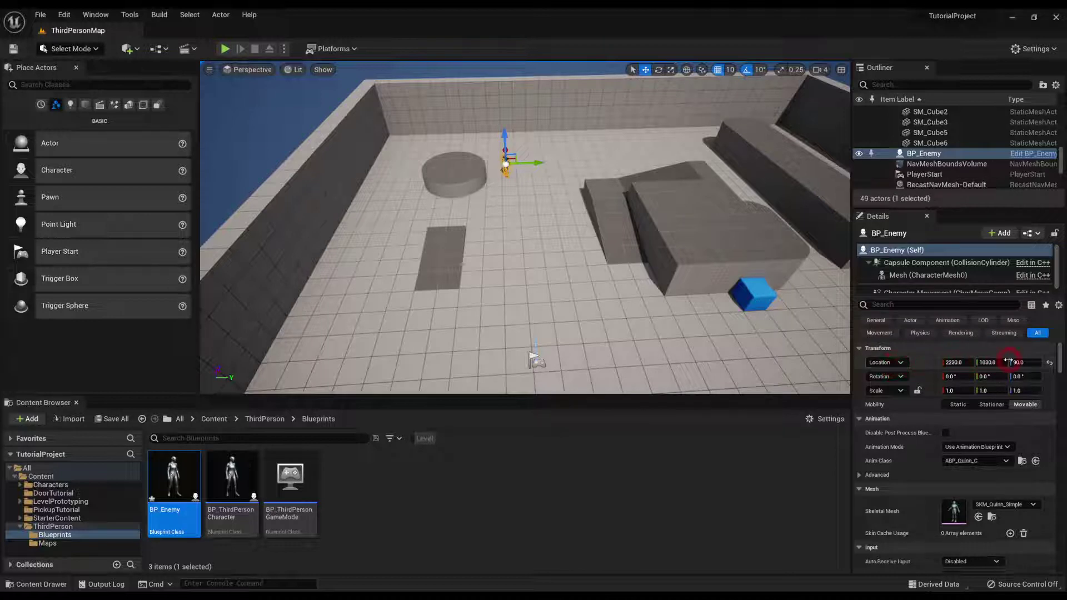
pyautogui.click(512, 163)
pyautogui.moveTo(512, 161); pyautogui.dragTo(412, 137)
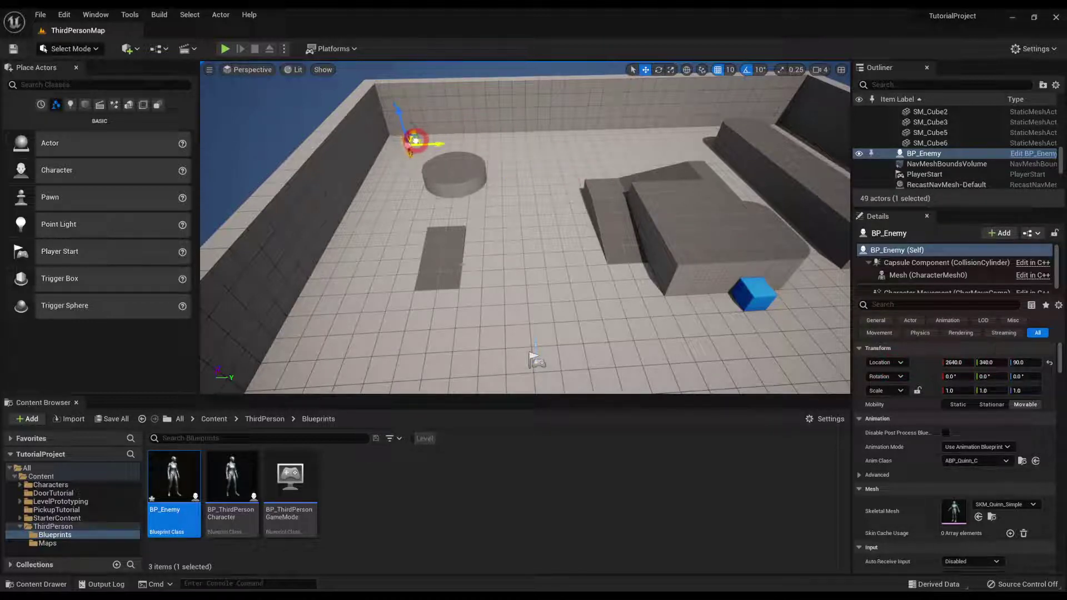
# Step: Set BP_Enemy's location in the level to X 2500 and Y 250
pyautogui.click(909, 364)
pyautogui.click(958, 362)
pyautogui.write('2500')
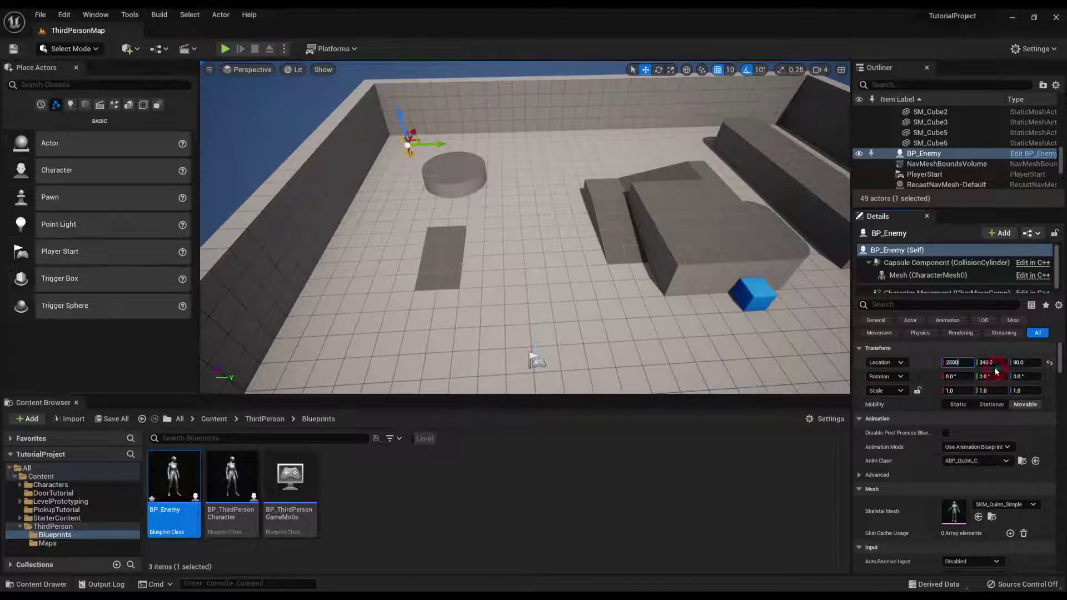
pyautogui.click(998, 364)
pyautogui.press('Return')
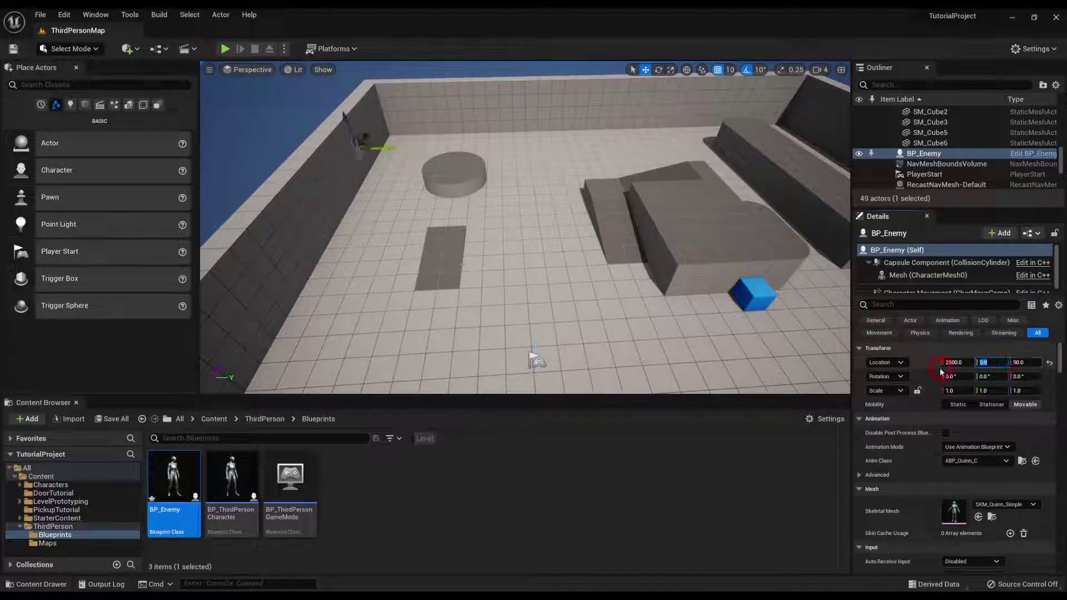
pyautogui.write('250')
pyautogui.press('Return')
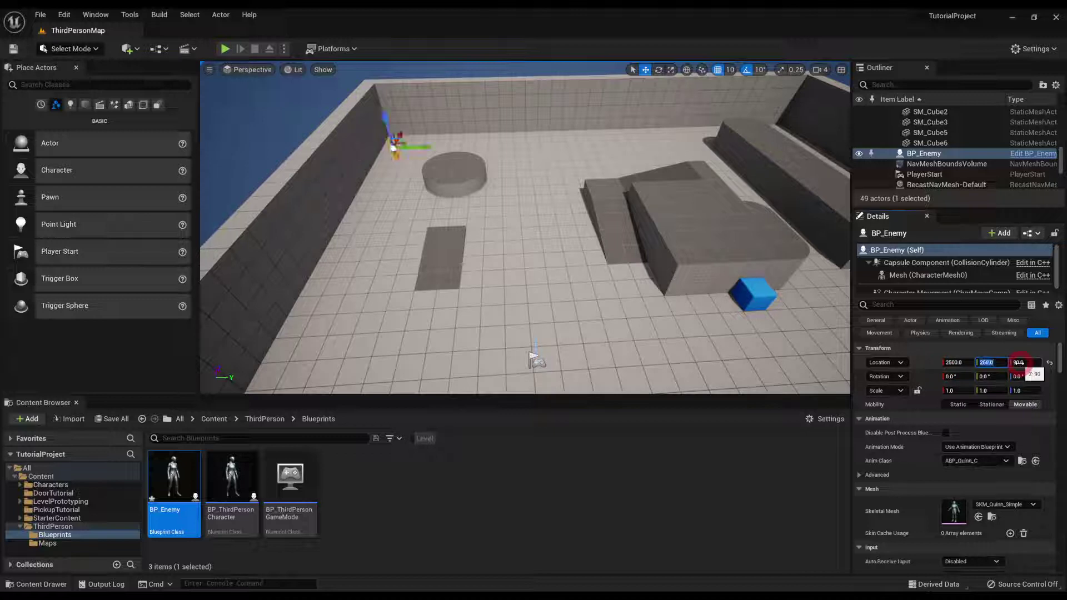
pyautogui.click(929, 347)
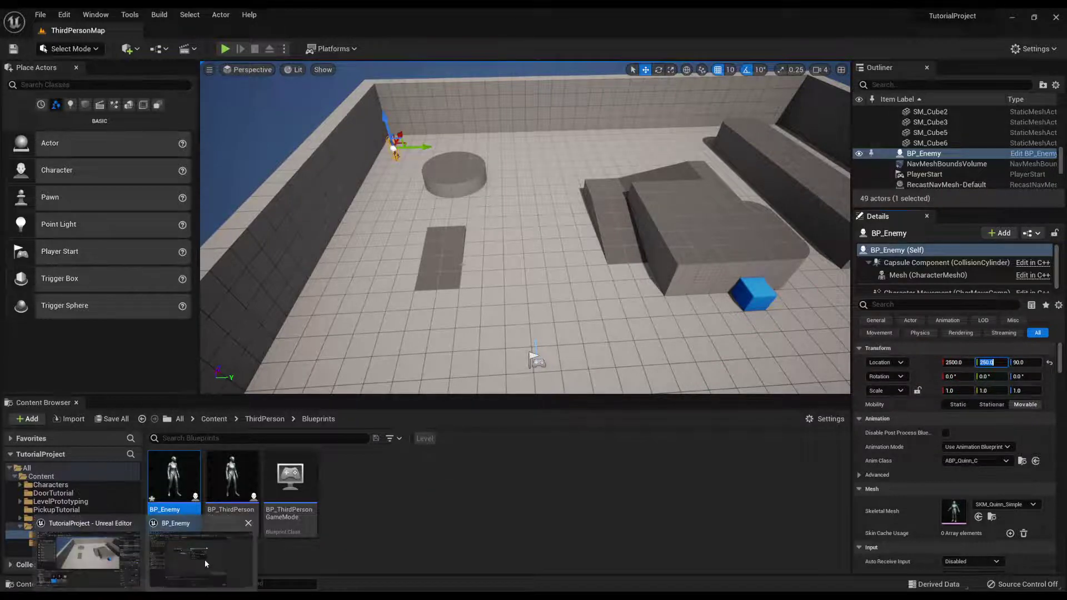
# Step: Reopen the BP_Enemy event graph and set the AI MoveTo node's Destination to X 2500 and Y 250
pyautogui.click(203, 559)
pyautogui.click(455, 240)
pyautogui.write('2500')
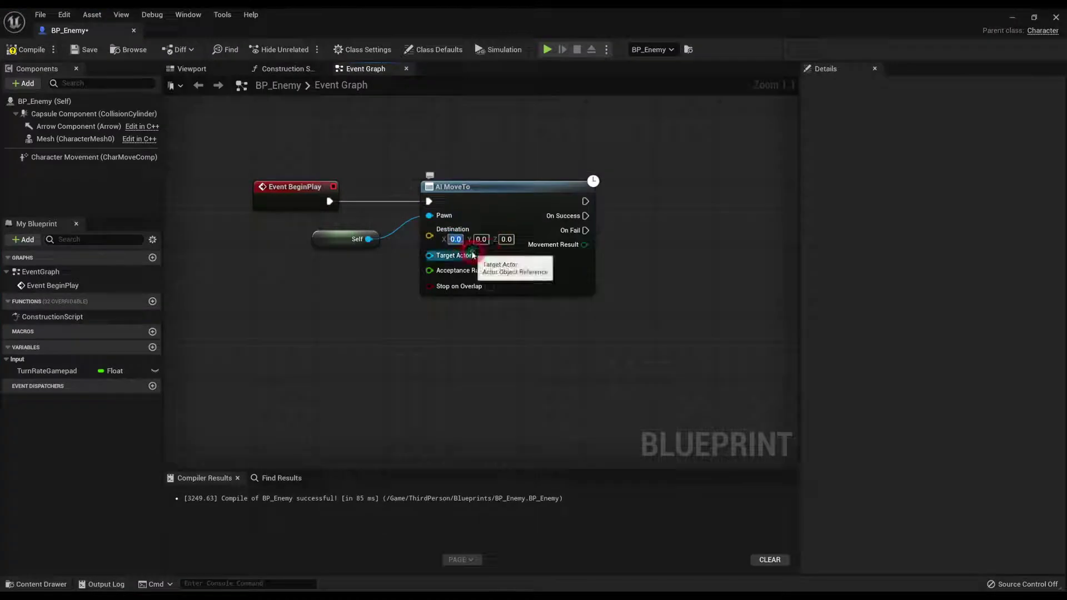
pyautogui.press('Tab')
pyautogui.write('250')
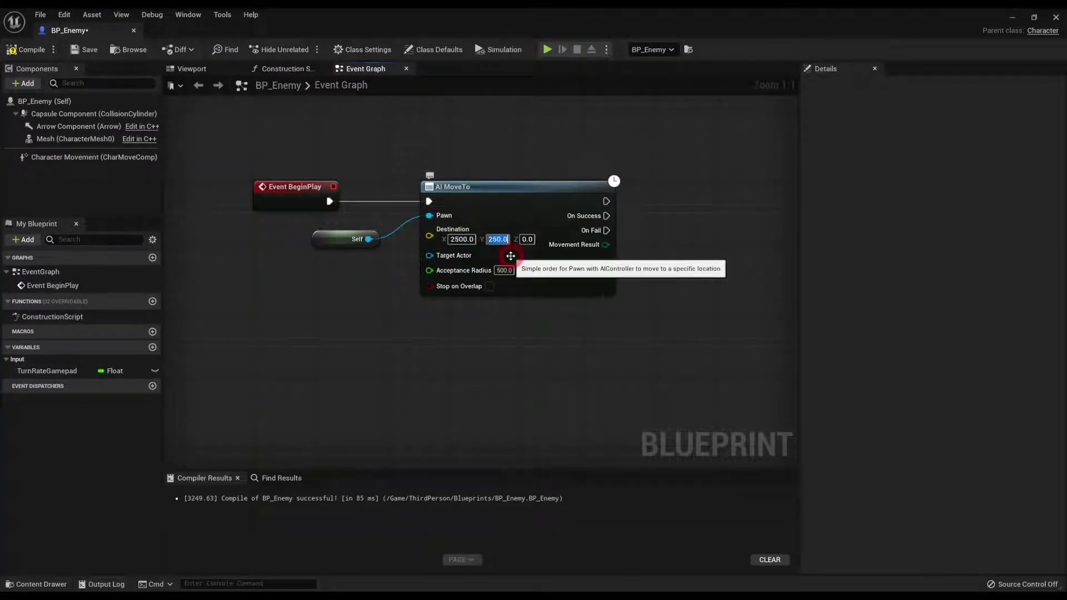
pyautogui.press('Return')
# Step: Check BP_Enemy's height in the level and set the AI MoveTo node's Destination Z to 90
pyautogui.click(1012, 18)
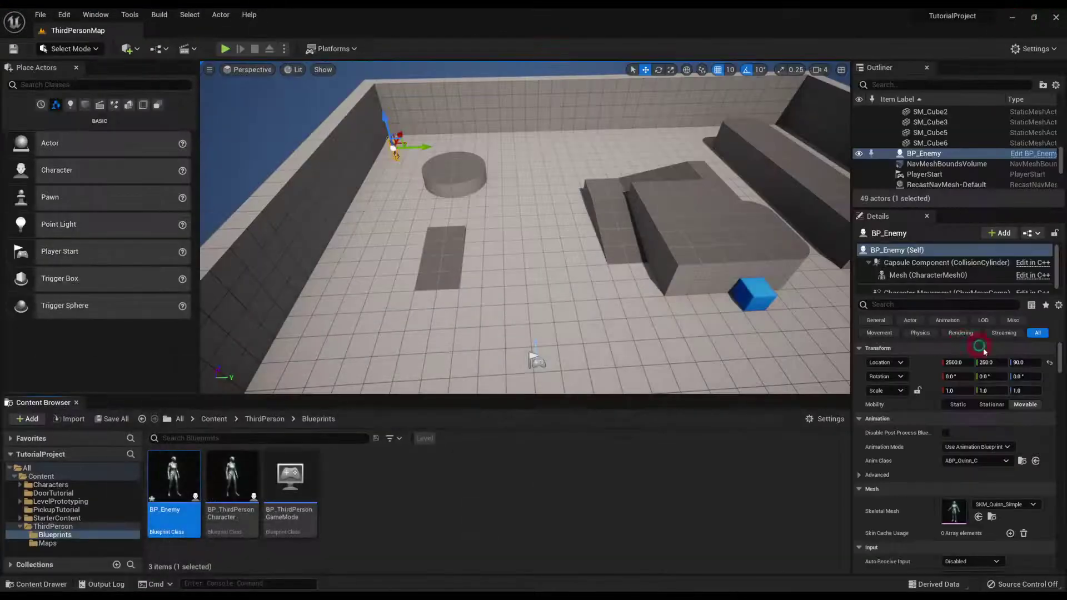
pyautogui.moveTo(154, 588)
pyautogui.click(203, 562)
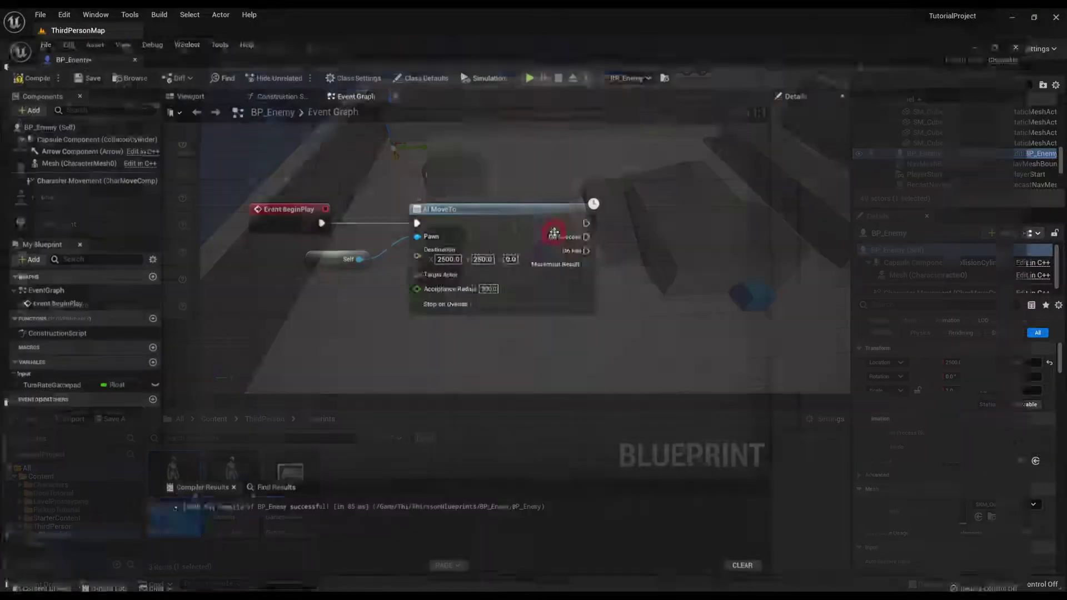
pyautogui.click(528, 239)
pyautogui.write('90')
pyautogui.press('Return')
# Step: Duplicate the AI MoveTo node and place the copy beside the original, aligned in the same row
pyautogui.moveTo(612, 216); pyautogui.dragTo(553, 223, button='right')
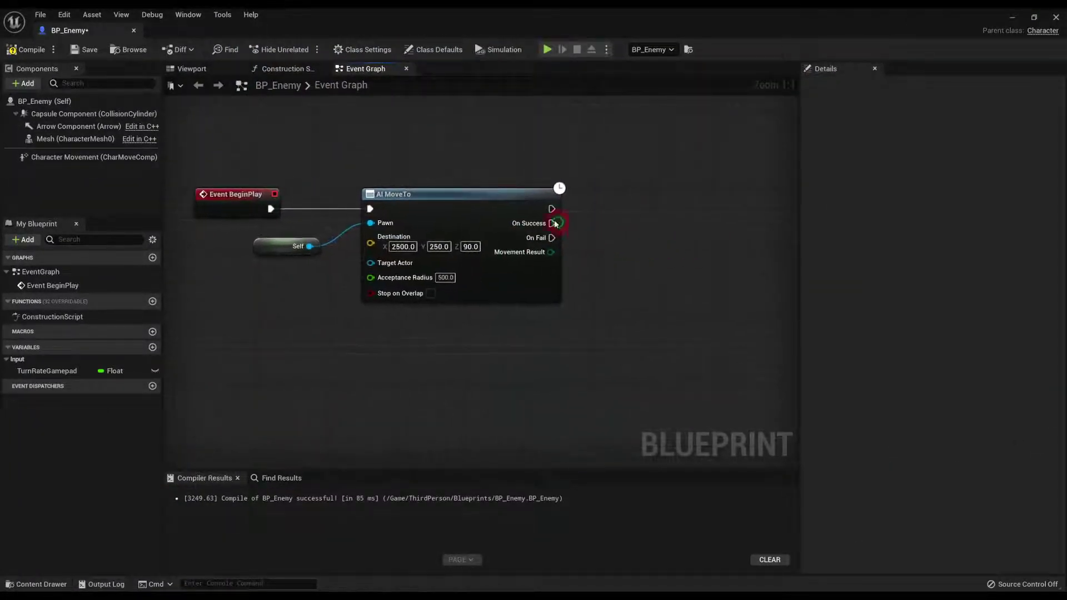
pyautogui.moveTo(453, 199); pyautogui.dragTo(429, 202)
pyautogui.hotkey('ctrl', 'c')
pyautogui.click(577, 232)
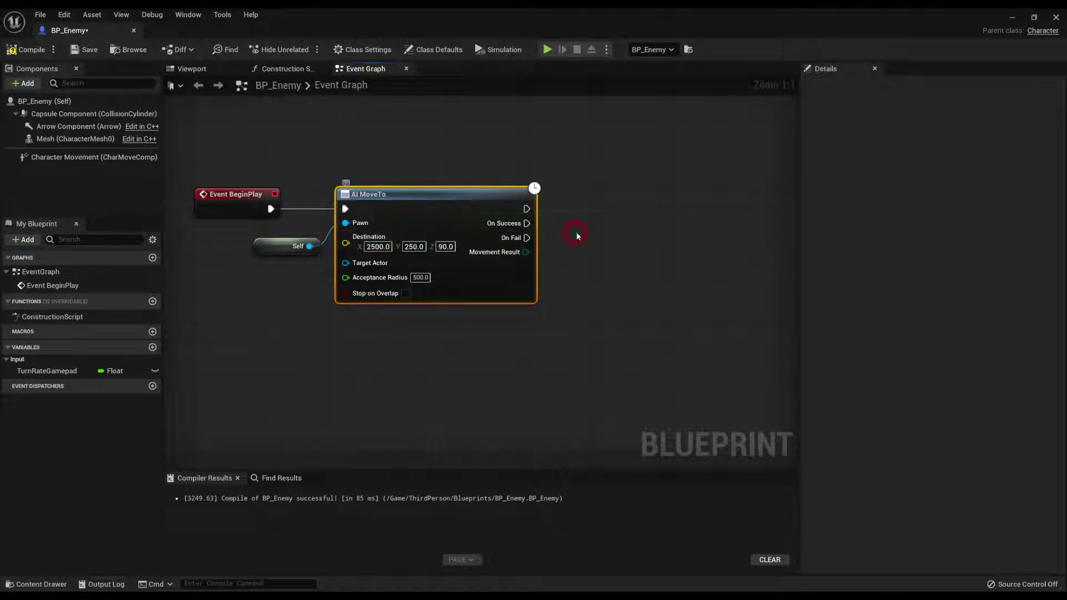
pyautogui.hotkey('ctrl', 'v')
pyautogui.moveTo(621, 238); pyautogui.dragTo(614, 195)
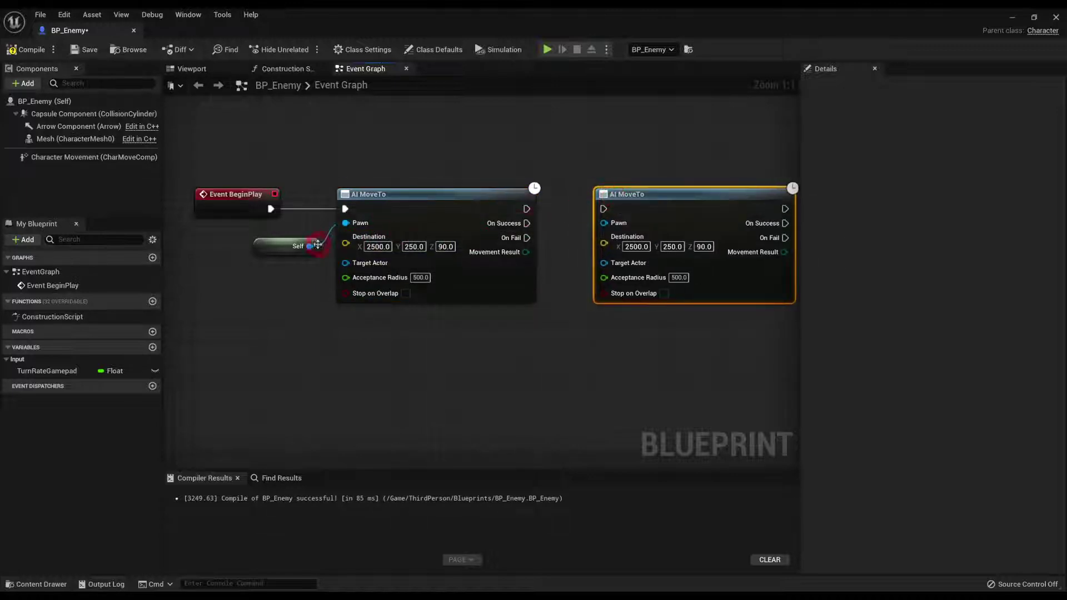
# Step: Duplicate the Self node, connect it to the Pawn input of the second AI MoveTo, and place it below the first one
pyautogui.click(276, 245)
pyautogui.hotkey('ctrl', 'c')
pyautogui.hotkey('ctrl', 'v')
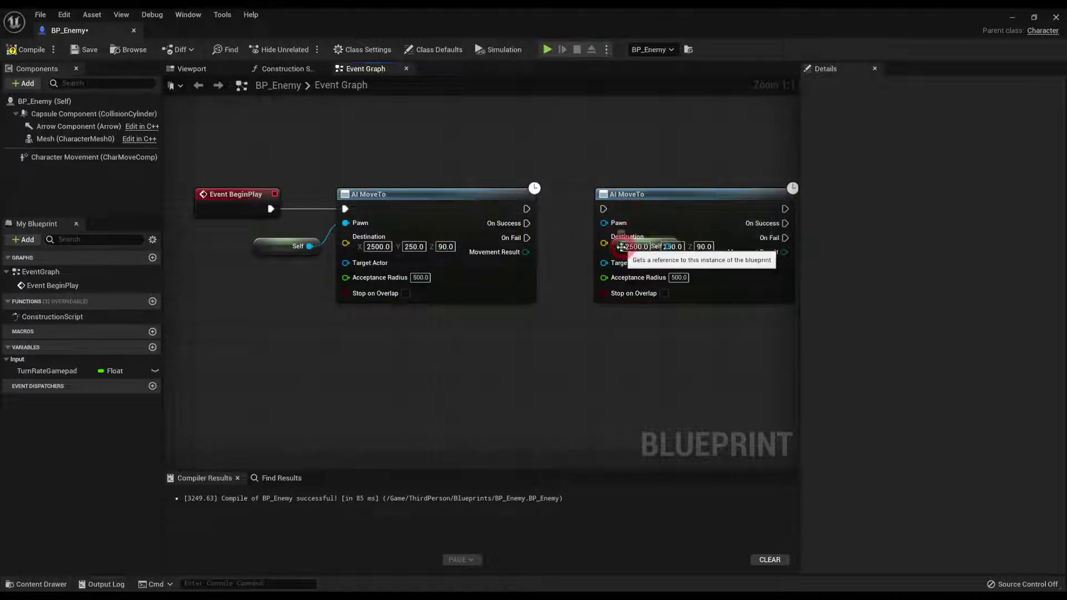
pyautogui.moveTo(624, 247); pyautogui.dragTo(603, 223)
pyautogui.moveTo(489, 322); pyautogui.dragTo(489, 330)
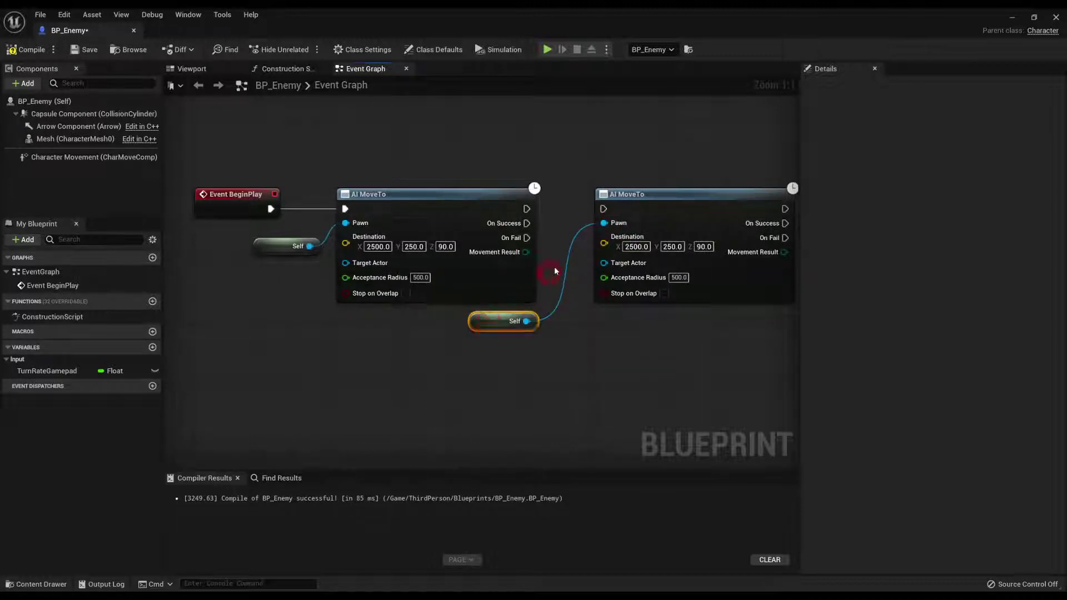
pyautogui.click(557, 256)
# Step: Set the first AI MoveTo's Acceptance Radius to 5 and connect its On Success output to the second AI MoveTo
pyautogui.moveTo(557, 255); pyautogui.dragTo(507, 253, button='right')
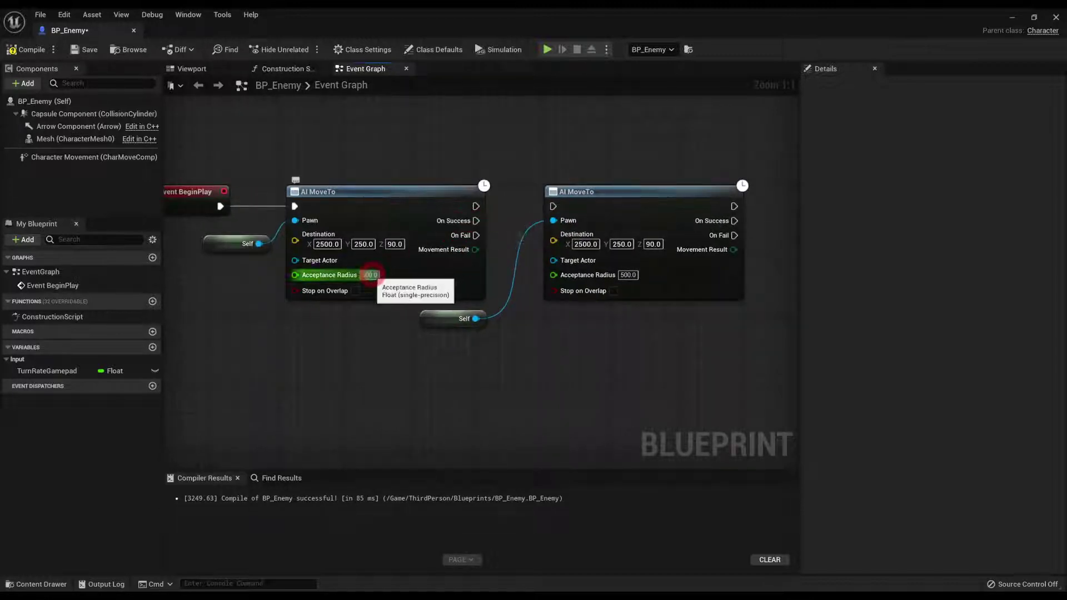
pyautogui.click(369, 274)
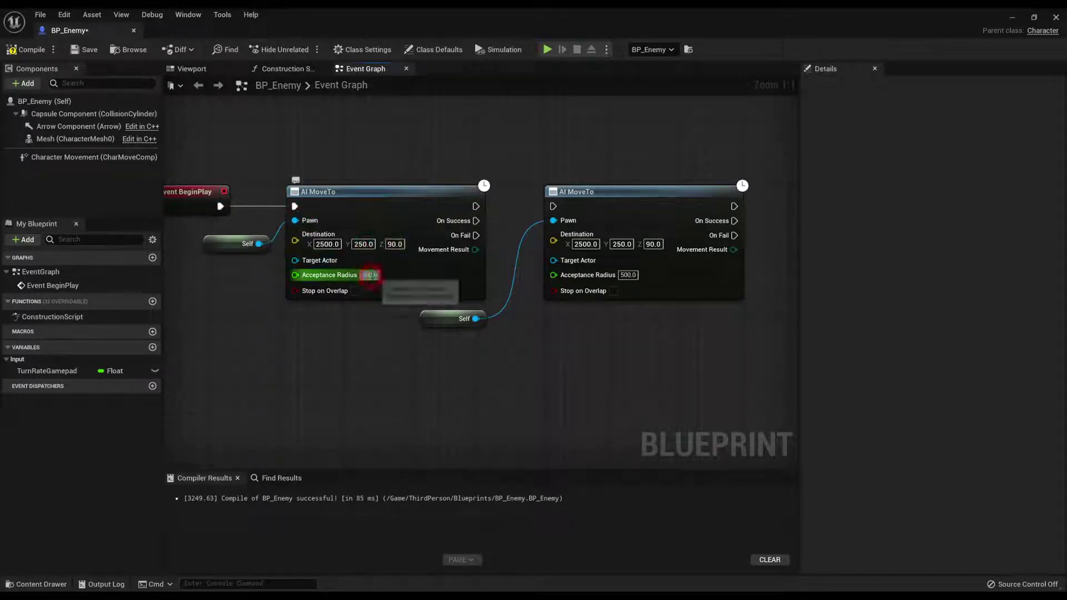
pyautogui.write('5')
pyautogui.press('Return')
pyautogui.moveTo(520, 202); pyautogui.dragTo(464, 197, button='right')
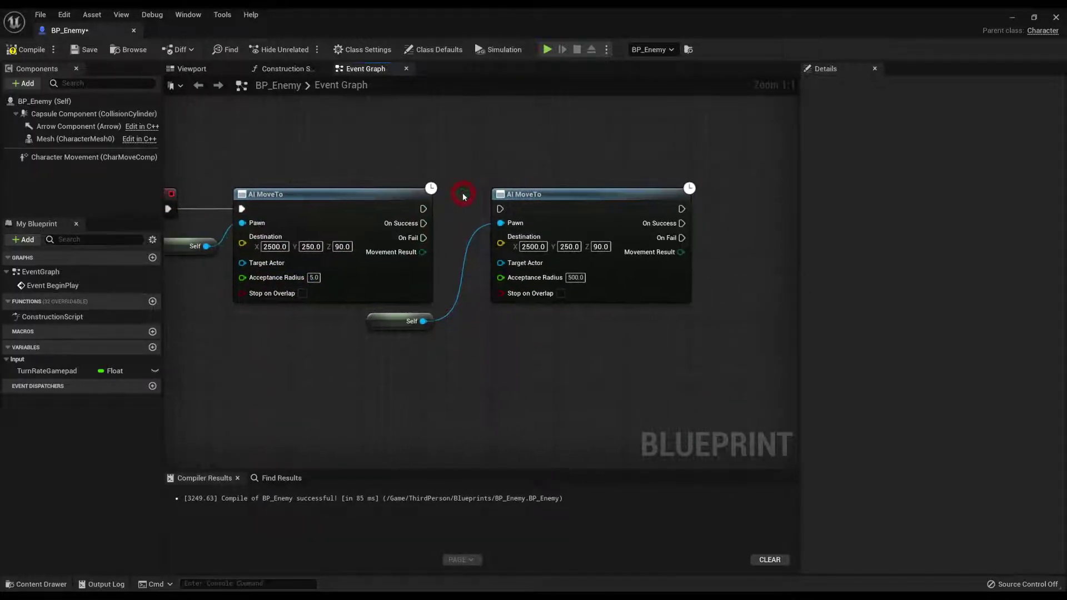
pyautogui.moveTo(423, 223); pyautogui.dragTo(500, 209)
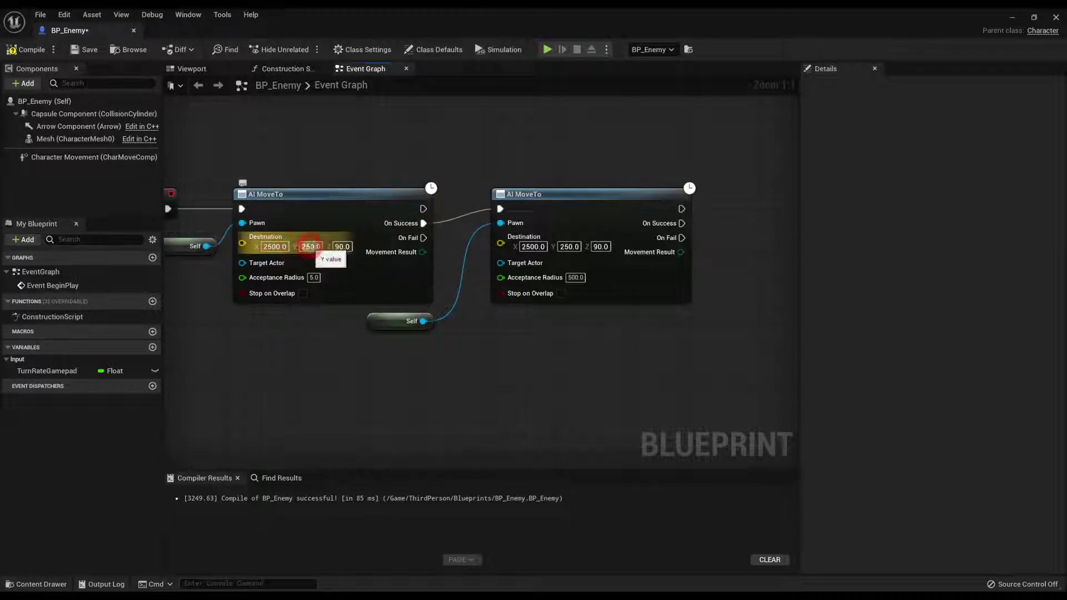
# Step: Return to the level, move BP_Enemy along the far wall toward the opposite corner, and set its Y location to 2000
pyautogui.click(844, 86)
pyautogui.click(1020, 20)
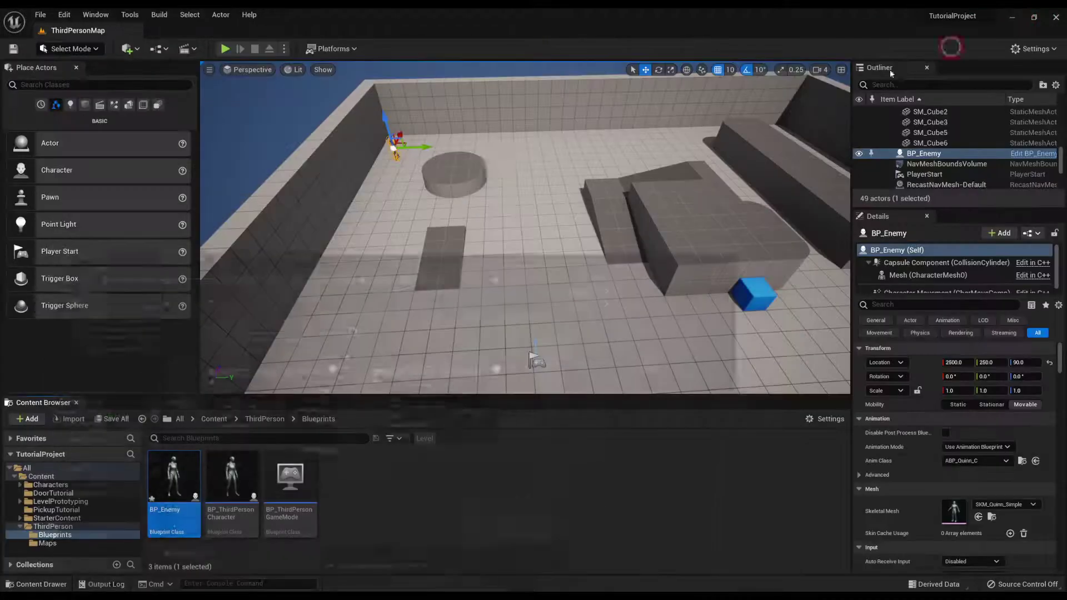
pyautogui.moveTo(424, 143); pyautogui.dragTo(661, 139)
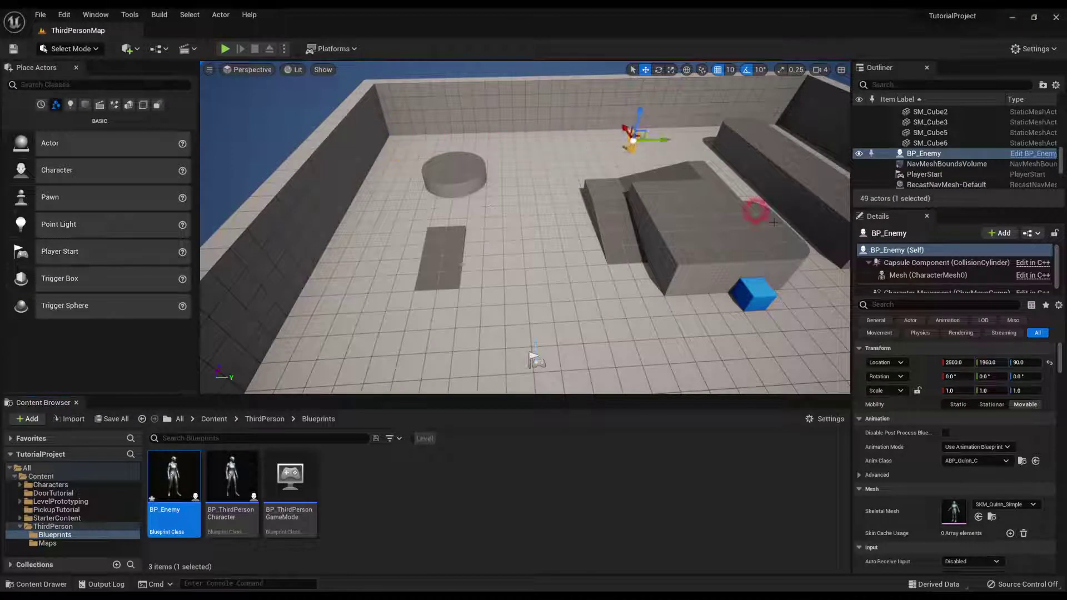
pyautogui.click(998, 364)
pyautogui.write('2000')
pyautogui.click(575, 472)
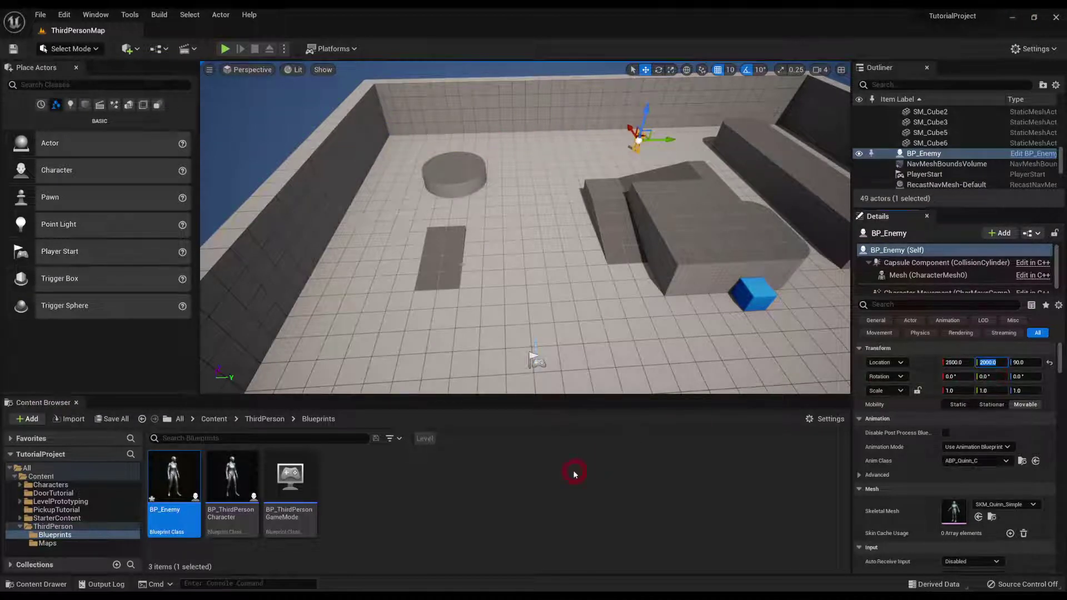
# Step: Set the second AI MoveTo node's Destination Y to 2000 in the BP_Enemy event graph
pyautogui.click(261, 553)
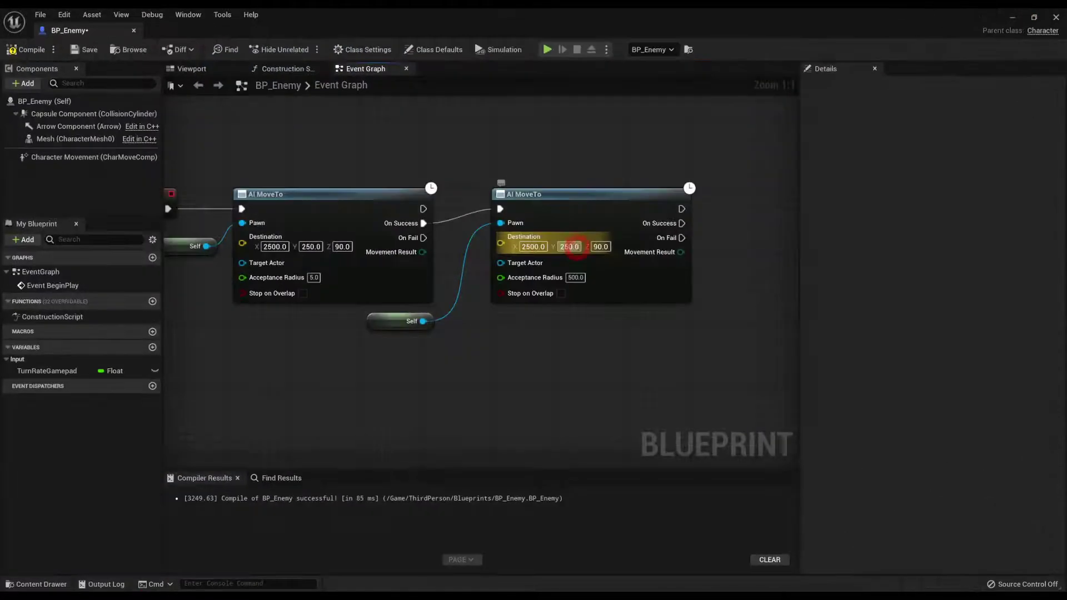
pyautogui.click(568, 247)
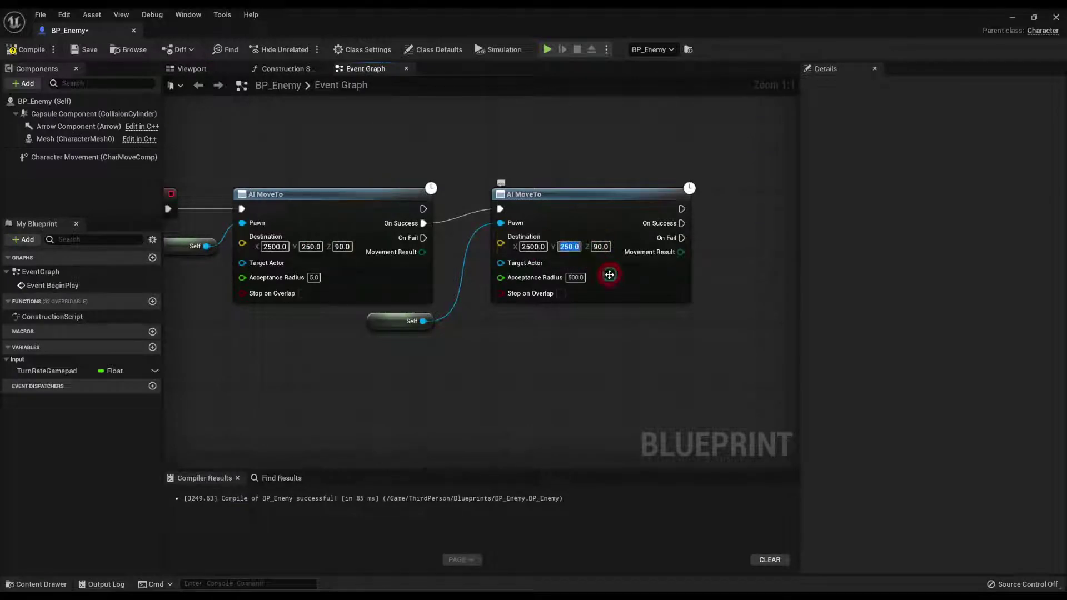
pyautogui.write('2000')
pyautogui.press('Return')
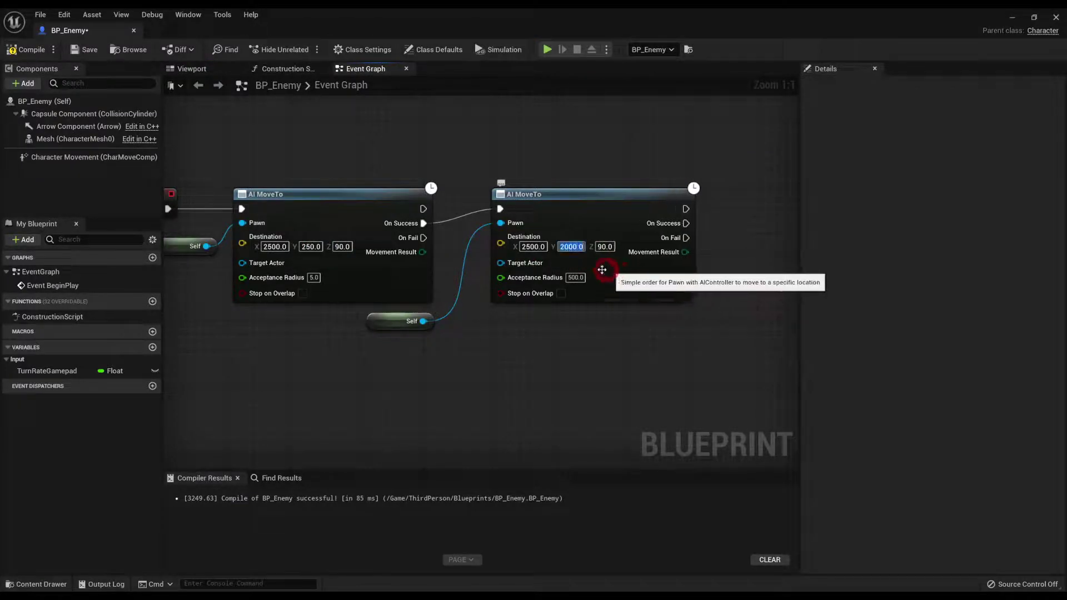
pyautogui.click(590, 162)
pyautogui.moveTo(634, 222); pyautogui.dragTo(525, 231, button='right')
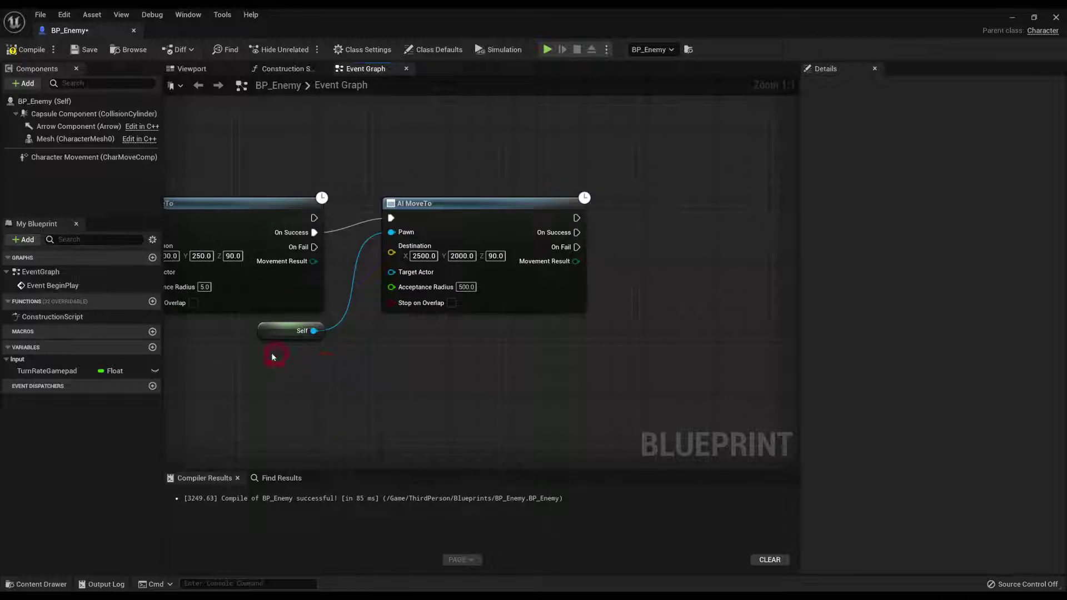
# Step: Duplicate the second AI MoveTo with its Self node, connect the second node's On Success to the copy, and align it in the row
pyautogui.moveTo(230, 350); pyautogui.dragTo(400, 320)
pyautogui.keyDown('ctrl'); pyautogui.click(472, 223); pyautogui.keyUp('ctrl')
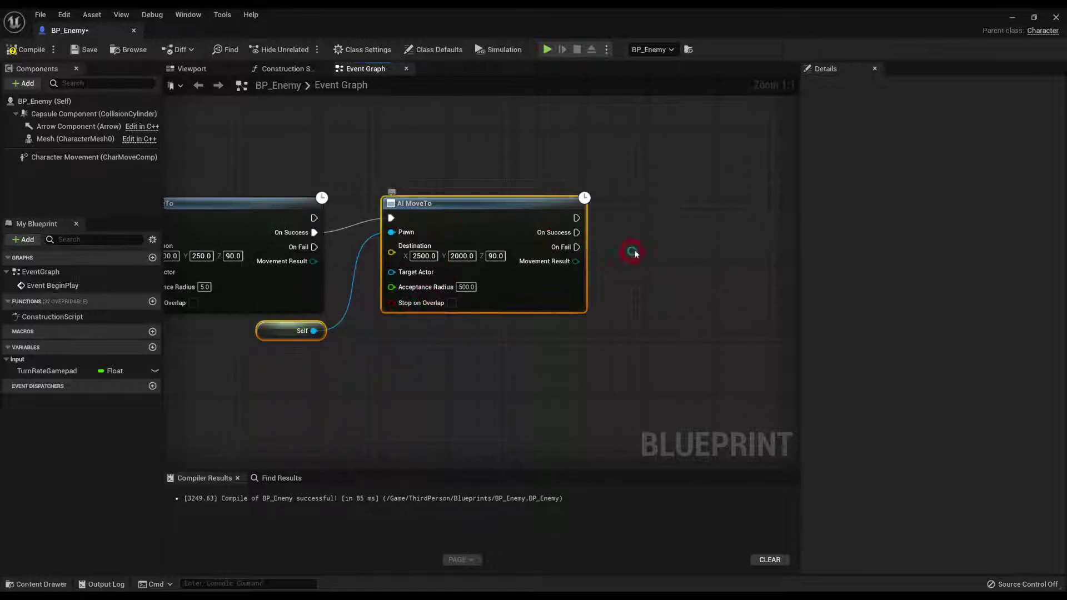
pyautogui.hotkey('ctrl', 'c')
pyautogui.hotkey('ctrl', 'v')
pyautogui.moveTo(708, 209); pyautogui.dragTo(579, 232)
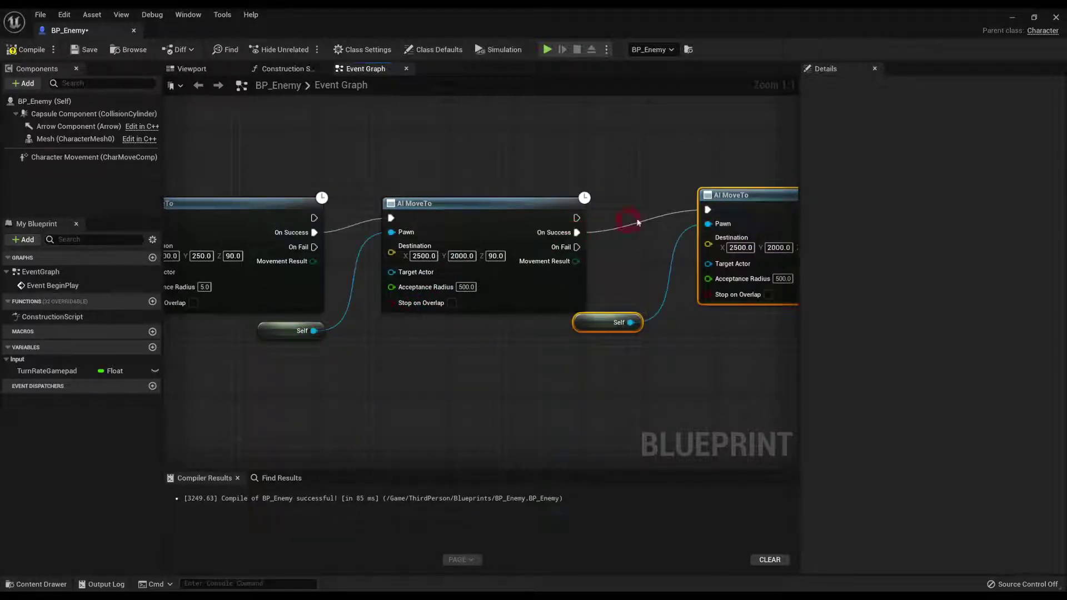
pyautogui.moveTo(704, 210); pyautogui.dragTo(671, 219)
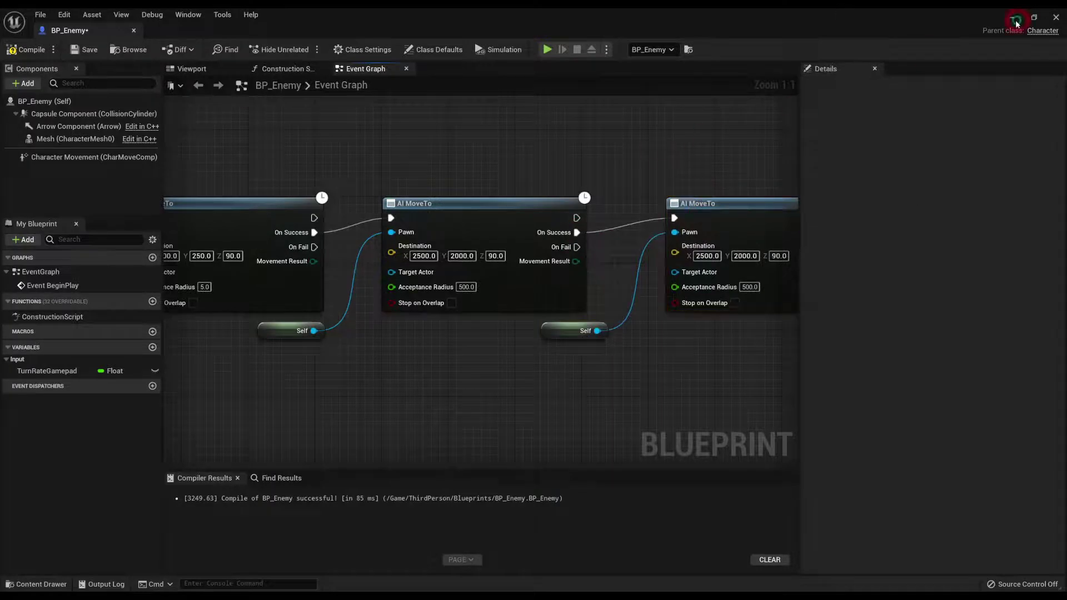
# Step: Return to the level, move BP_Enemy onto the raised block at Z 290, and set its X location to 1500
pyautogui.click(1012, 17)
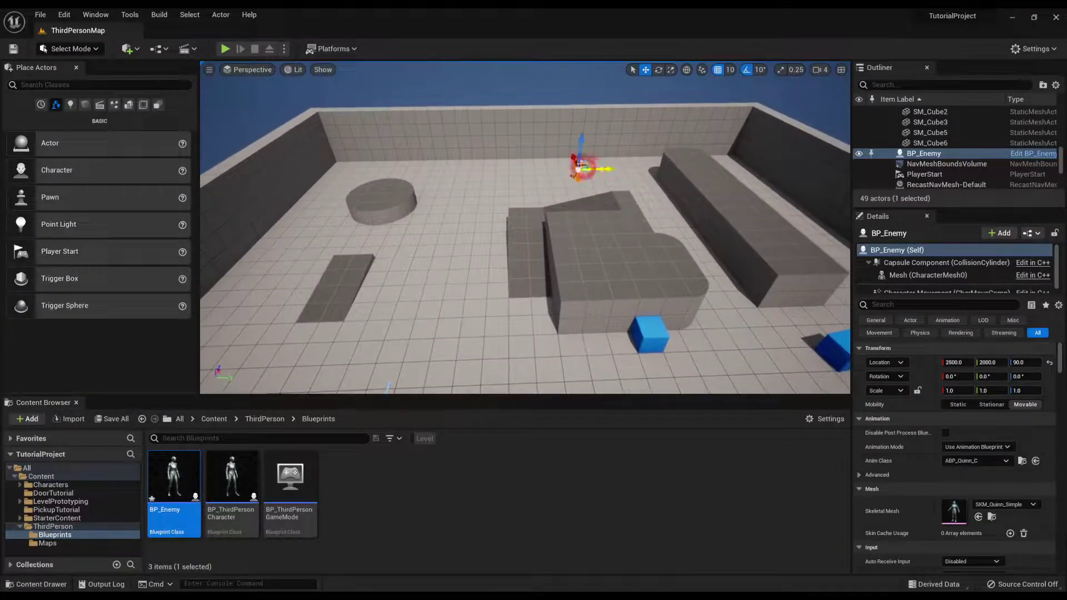
pyautogui.moveTo(594, 172); pyautogui.dragTo(634, 217)
pyautogui.moveTo(635, 216)
pyautogui.mouseDown(button='right')
pyautogui.moveTo(641, 226)
pyautogui.moveTo(659, 212)
pyautogui.moveTo(670, 224)
pyautogui.moveTo(633, 227)
pyautogui.mouseUp(button='right')
pyautogui.press('w')
pyautogui.press('s')
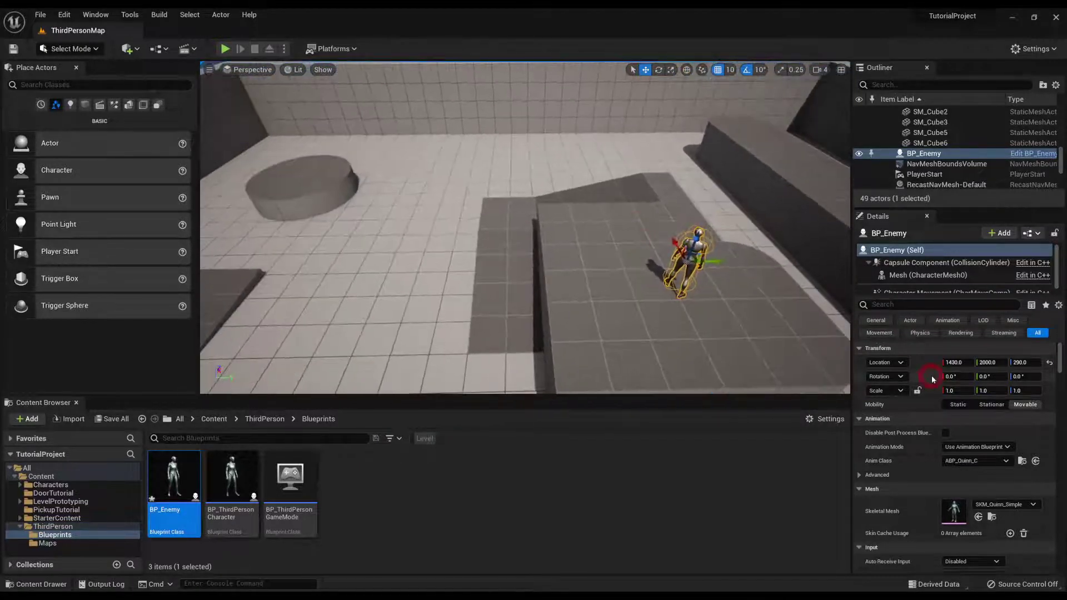
pyautogui.write('0')
pyautogui.press('Return')
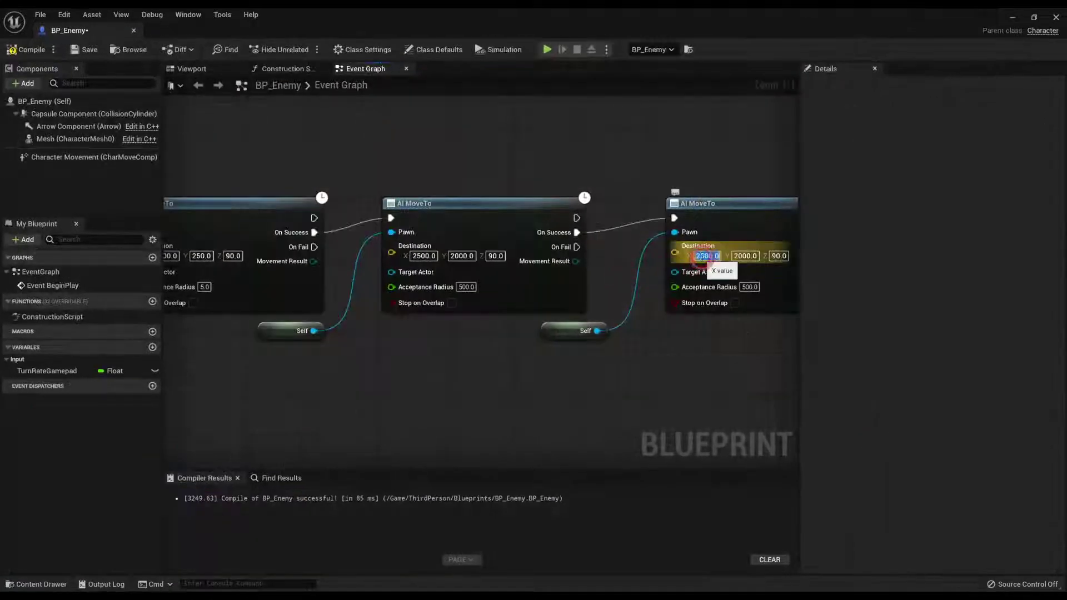
# Step: Set the third AI MoveTo node's Destination X to 1500 and Z to 290 in the BP_Enemy event graph
pyautogui.click(703, 256)
pyautogui.write('1500')
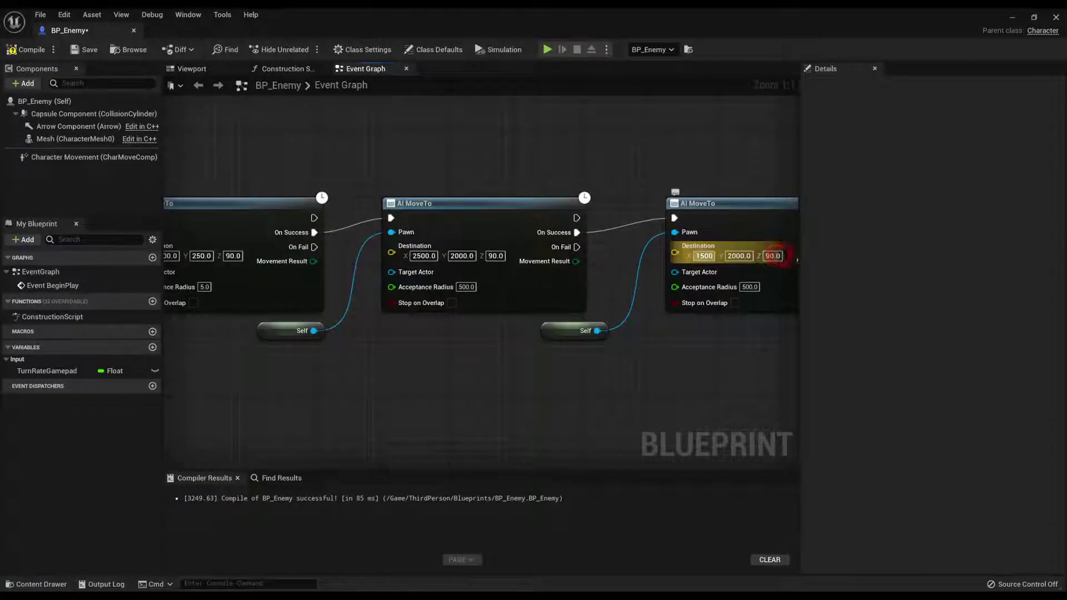
pyautogui.click(774, 256)
pyautogui.write('290')
pyautogui.press('Return')
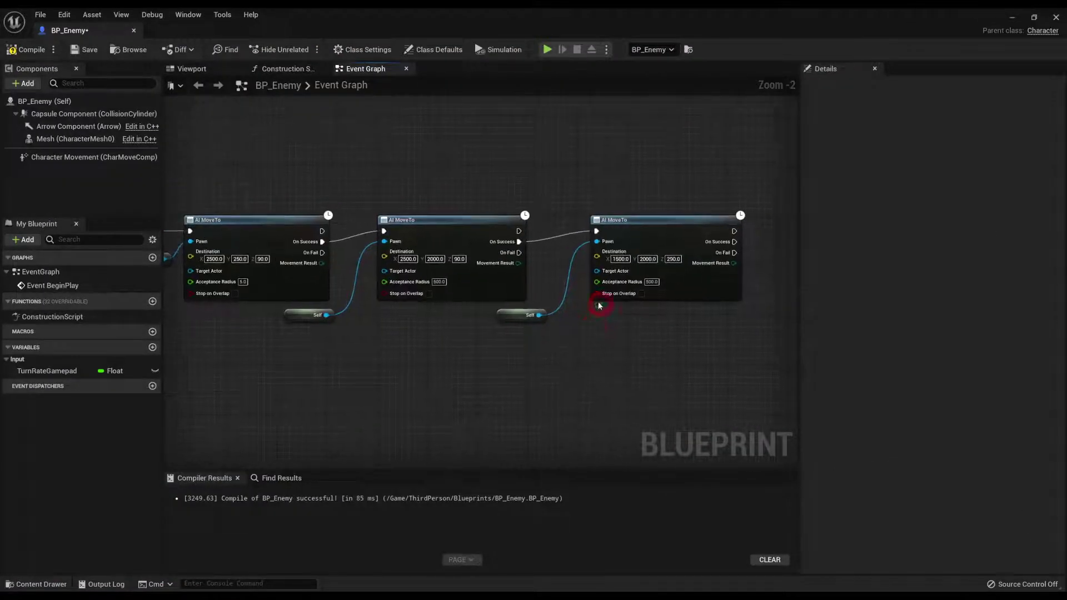
# Step: Connect the third AI MoveTo's On Success output back to the first AI MoveTo's execution input to loop the patrol
pyautogui.moveTo(599, 305); pyautogui.dragTo(617, 301, button='right')
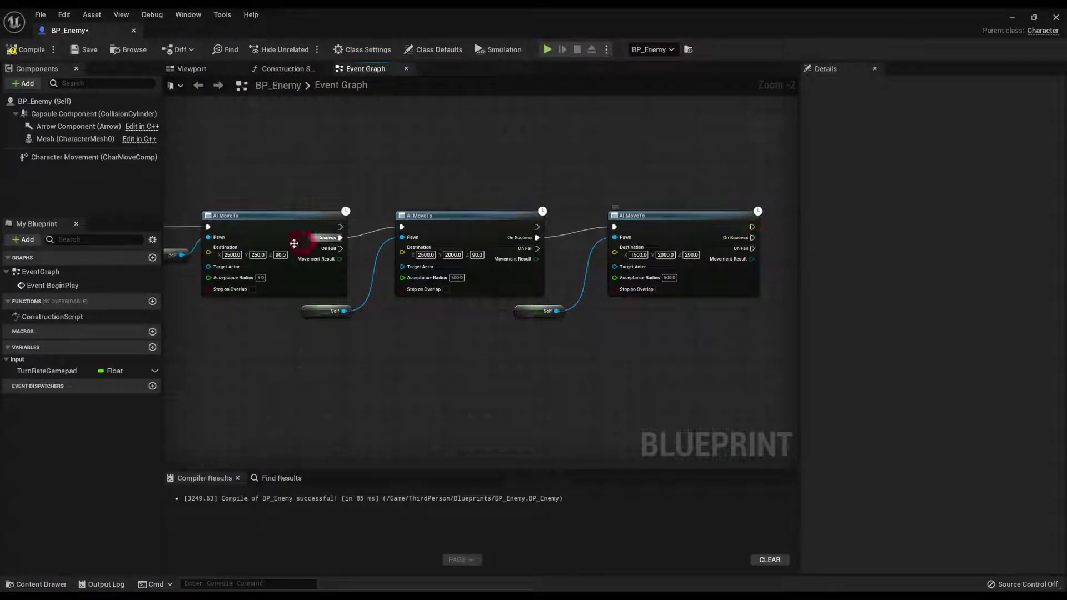
pyautogui.moveTo(278, 175); pyautogui.dragTo(339, 166, button='right')
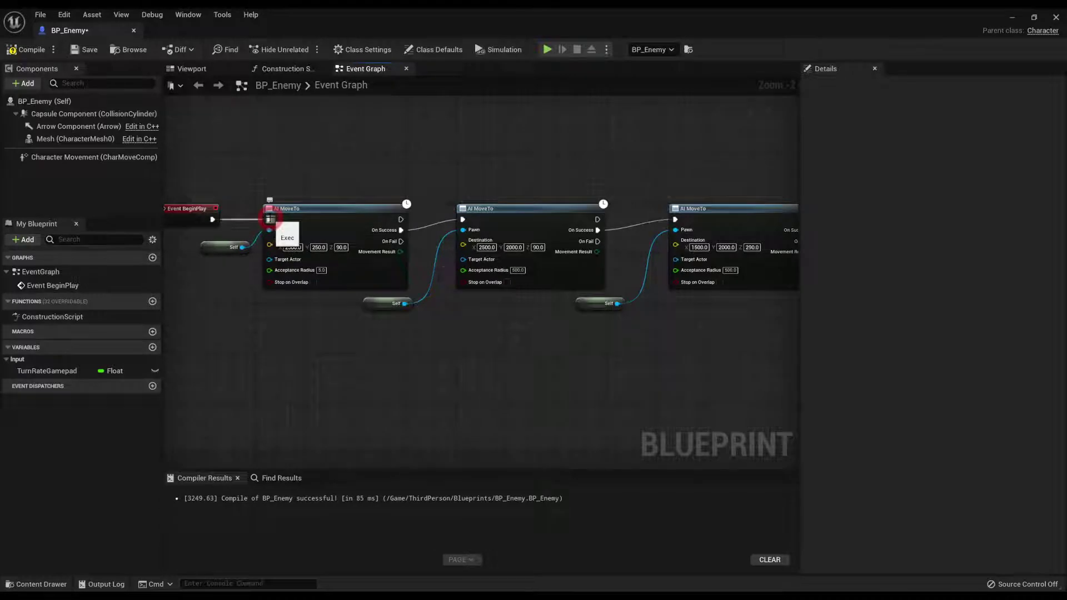
pyautogui.scroll(-1, 305, 174)
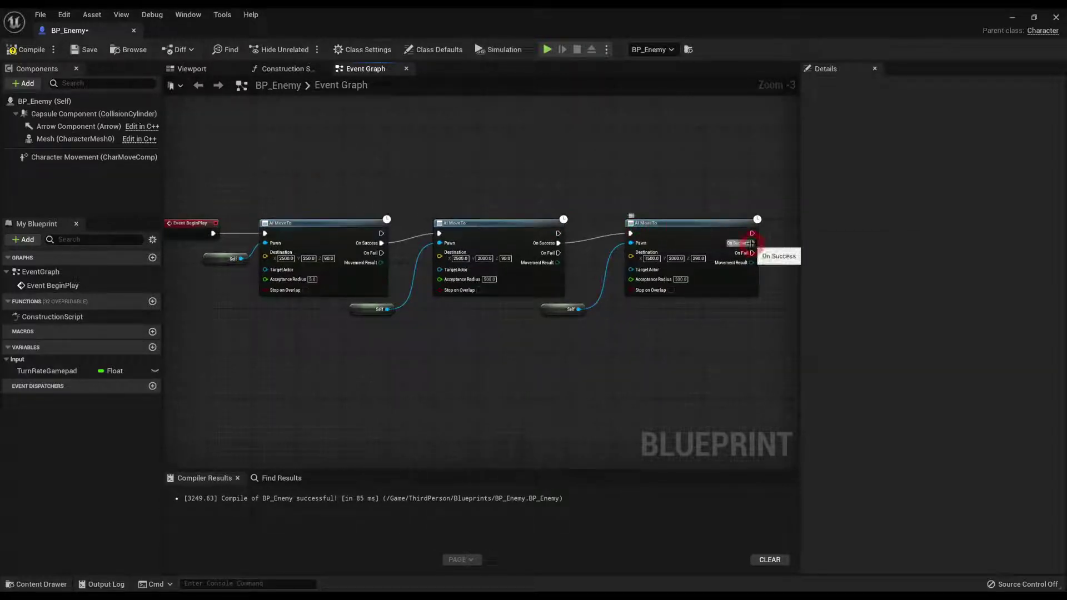
pyautogui.moveTo(752, 243); pyautogui.dragTo(304, 233)
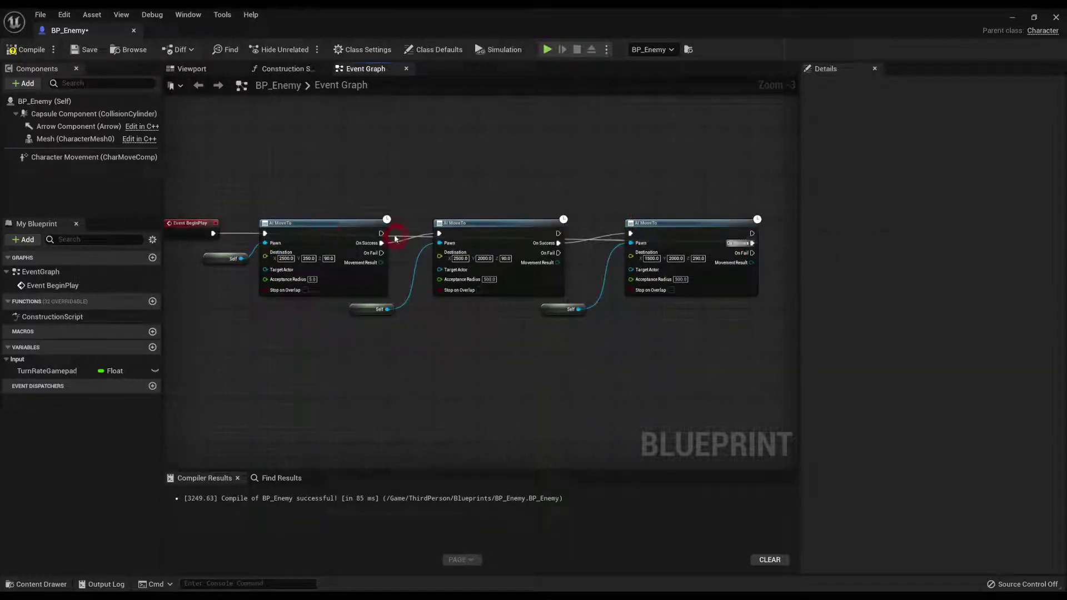
# Step: Add two reroute points to the loop wire and place them above the first and third AI MoveTo nodes
pyautogui.doubleClick(395, 239)
pyautogui.moveTo(393, 230); pyautogui.dragTo(268, 211)
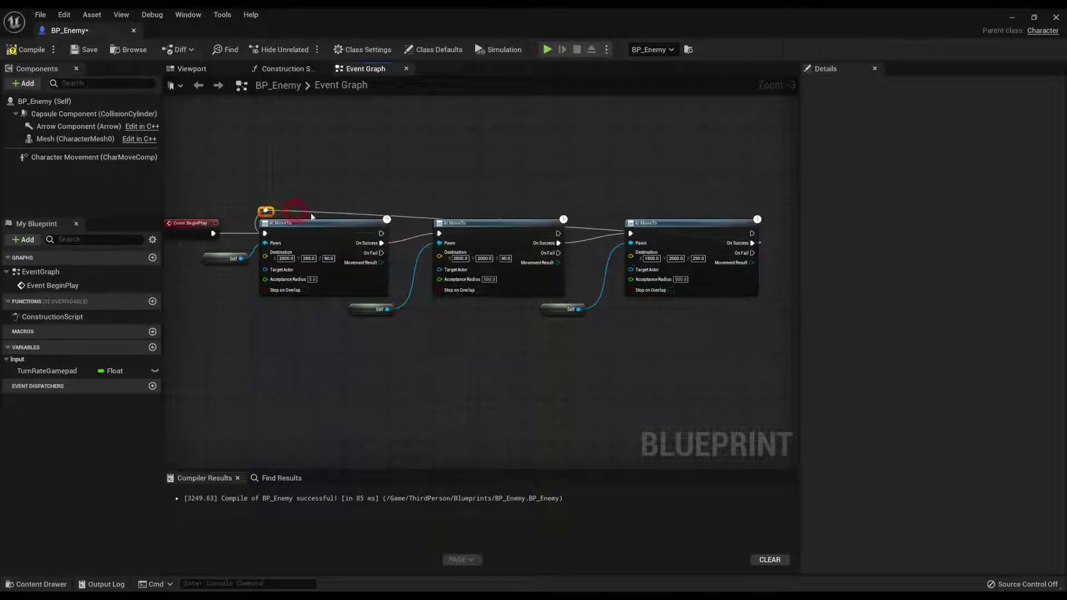
pyautogui.doubleClick(321, 212)
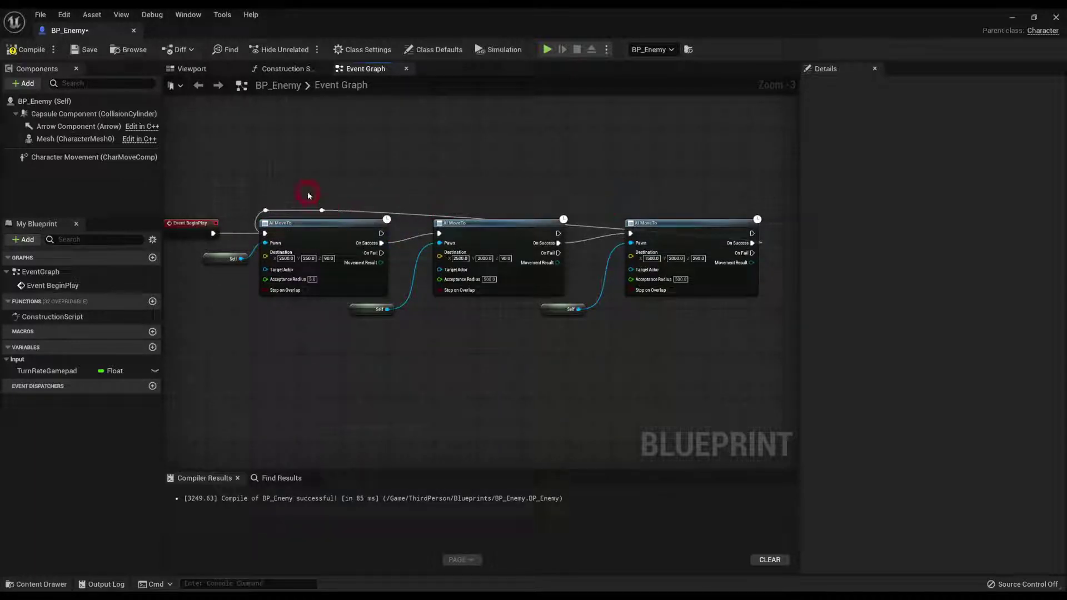
pyautogui.moveTo(332, 211); pyautogui.dragTo(769, 212)
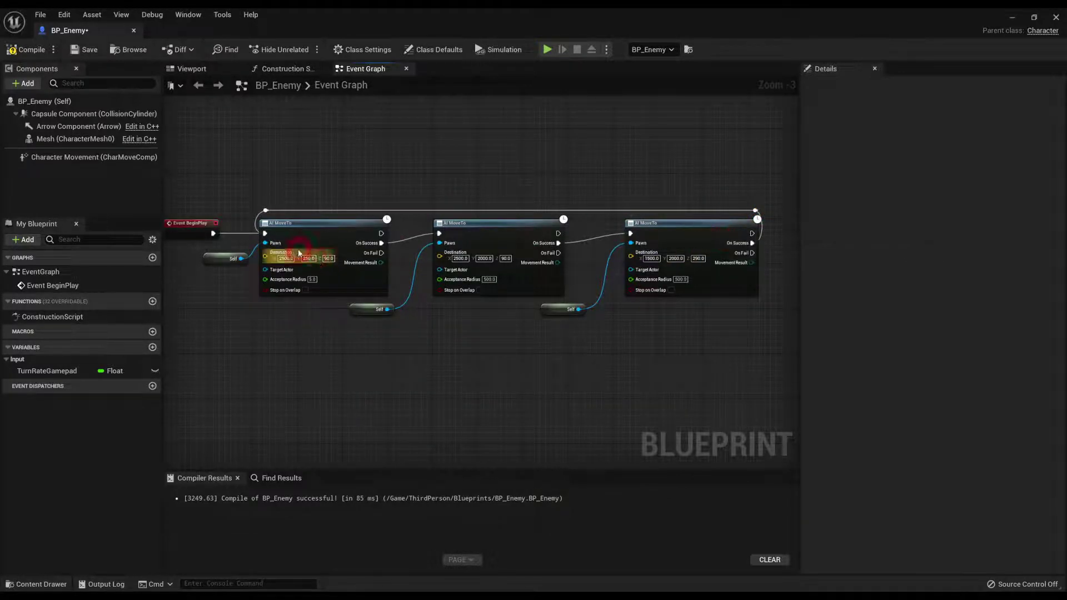
# Step: Check the looped chain from Event BeginPlay through the three AI MoveTo nodes, and compile and save BP_Enemy
pyautogui.moveTo(178, 224); pyautogui.dragTo(255, 193, button='right')
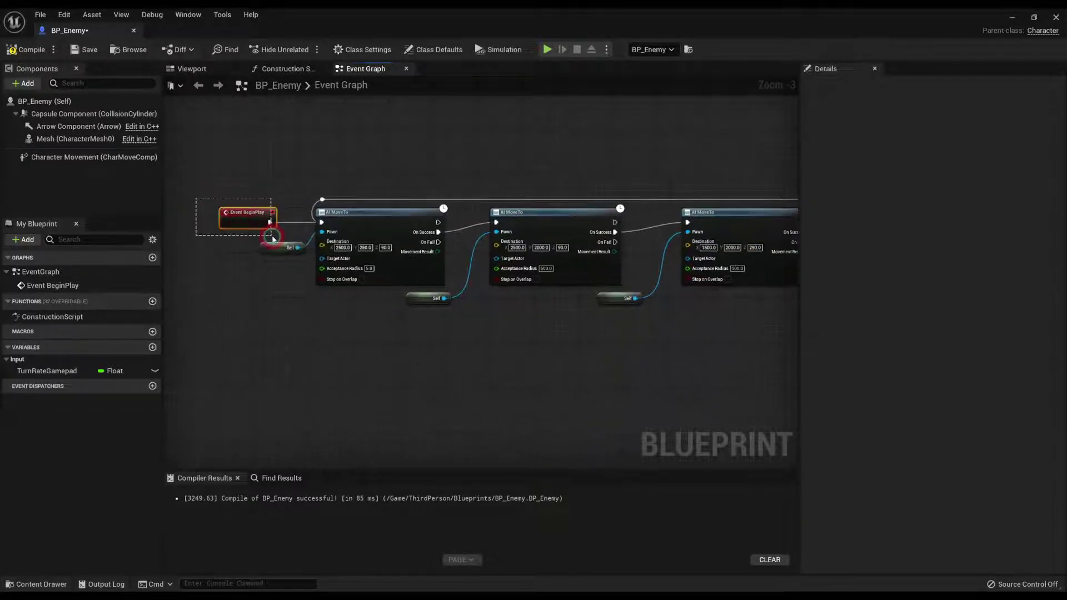
pyautogui.moveTo(285, 232); pyautogui.dragTo(285, 232)
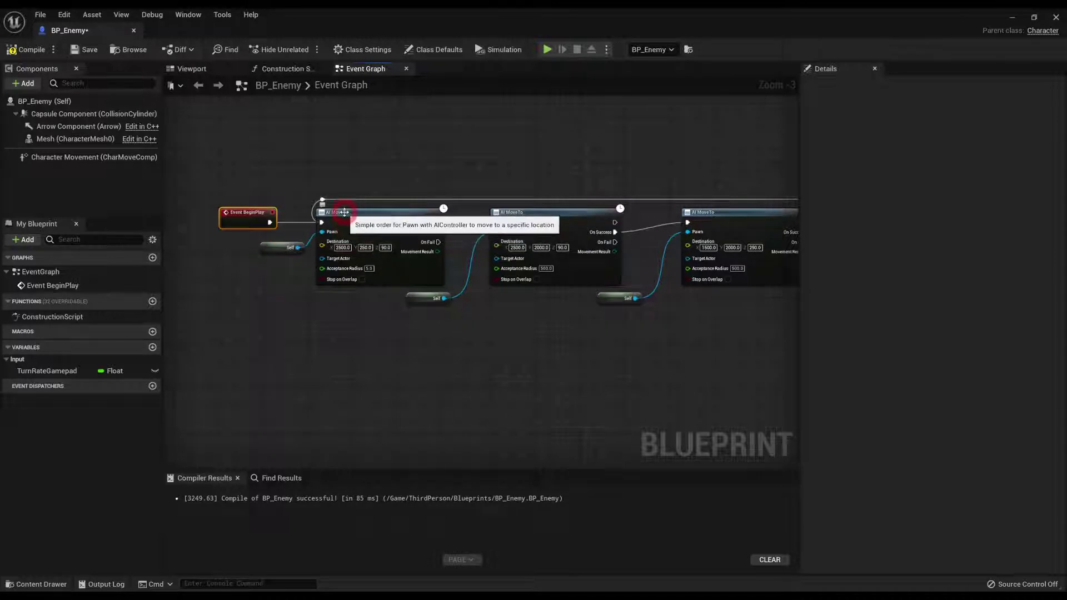
pyautogui.click(344, 213)
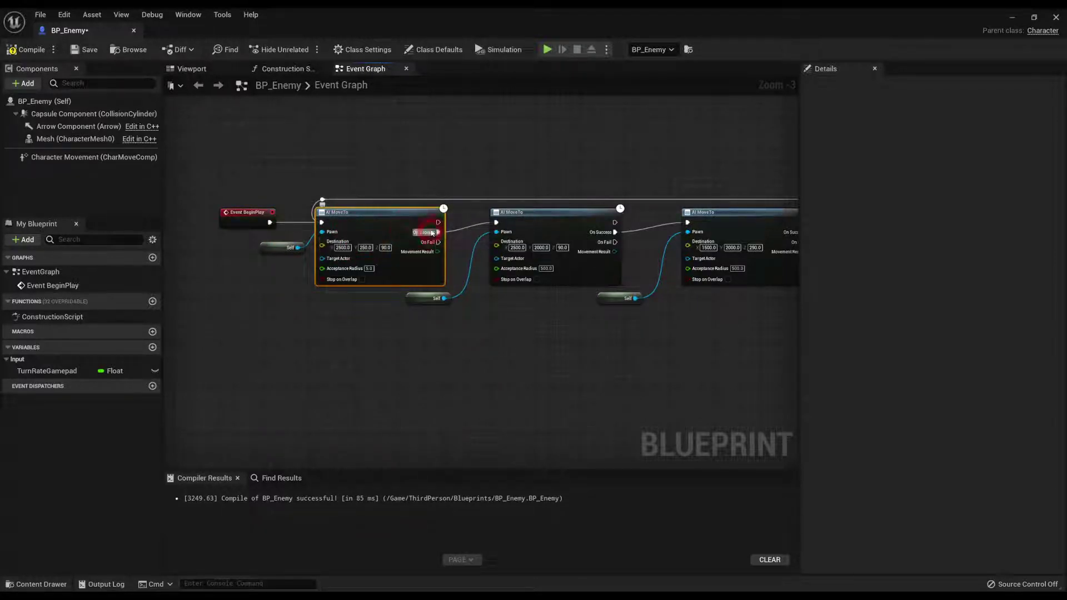
pyautogui.moveTo(581, 209); pyautogui.dragTo(478, 208, button='right')
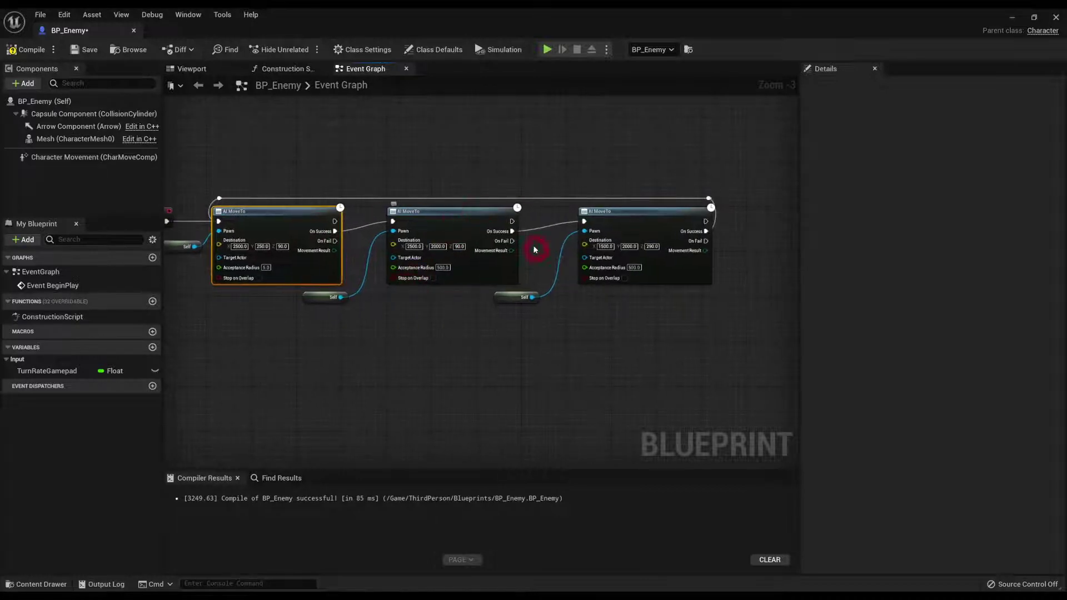
pyautogui.moveTo(648, 224); pyautogui.dragTo(615, 229, button='right')
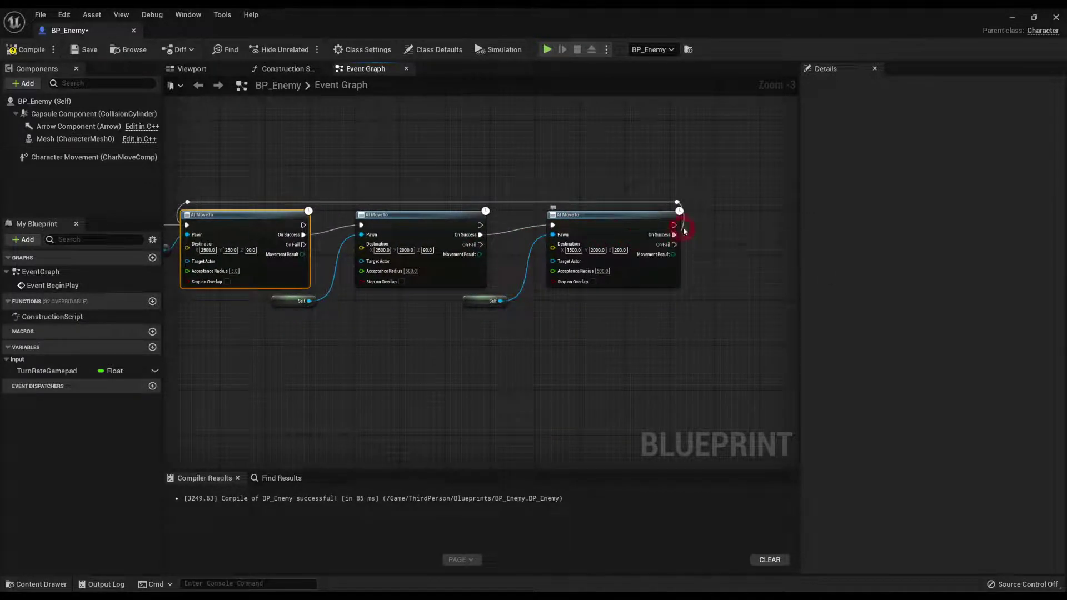
pyautogui.moveTo(202, 210); pyautogui.dragTo(239, 201, button='right')
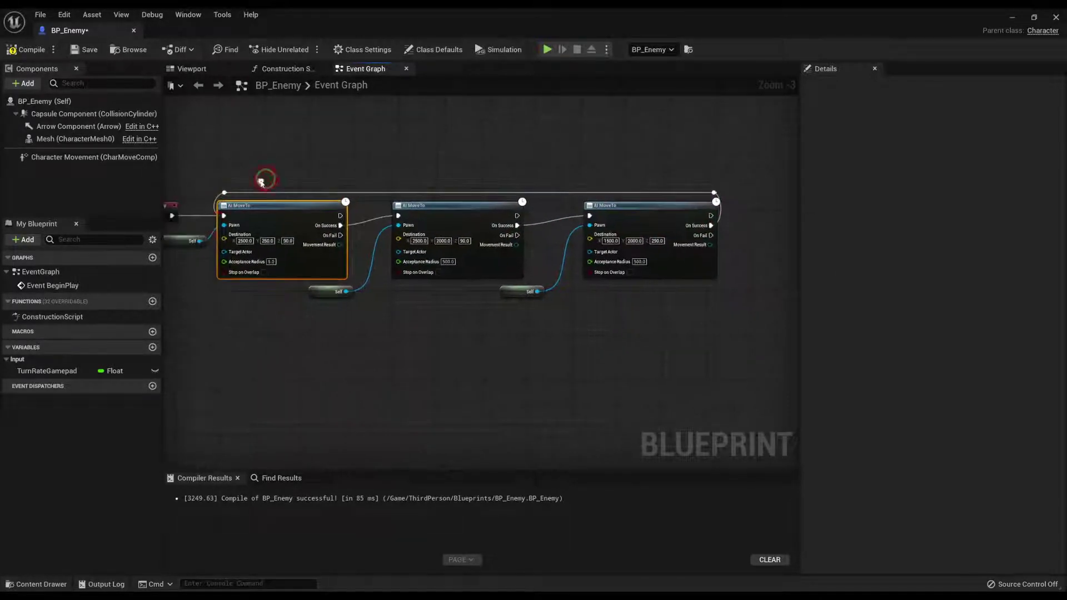
pyautogui.click(296, 146)
pyautogui.click(18, 50)
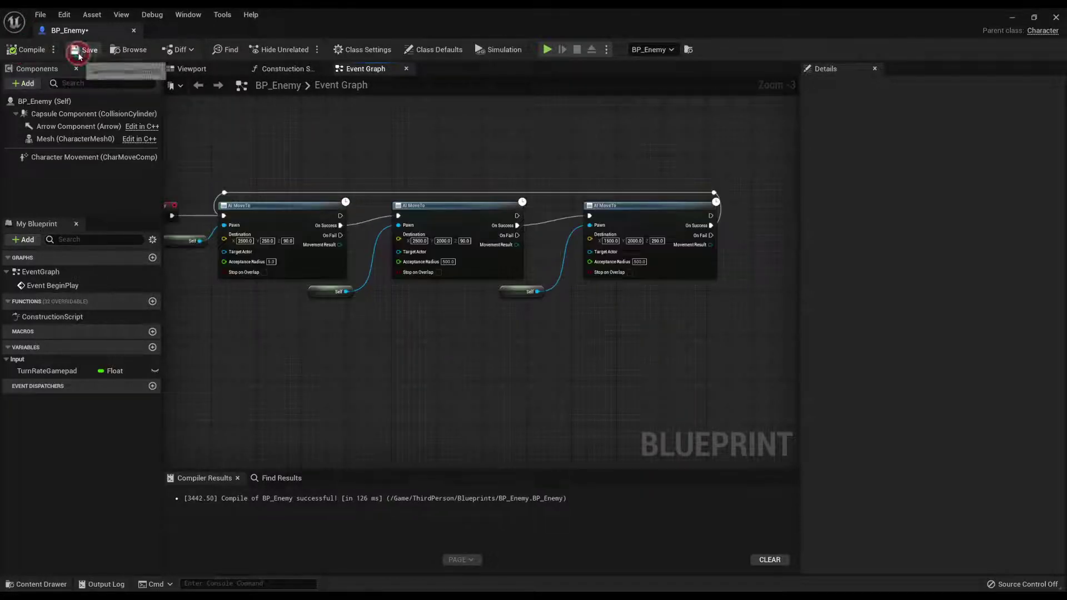
pyautogui.click(81, 49)
# Step: Recompile and save the BP_Enemy blueprint and close its editor to return to the level
pyautogui.moveTo(356, 119); pyautogui.dragTo(453, 115, button='right')
pyautogui.moveTo(289, 293); pyautogui.dragTo(290, 268, button='right')
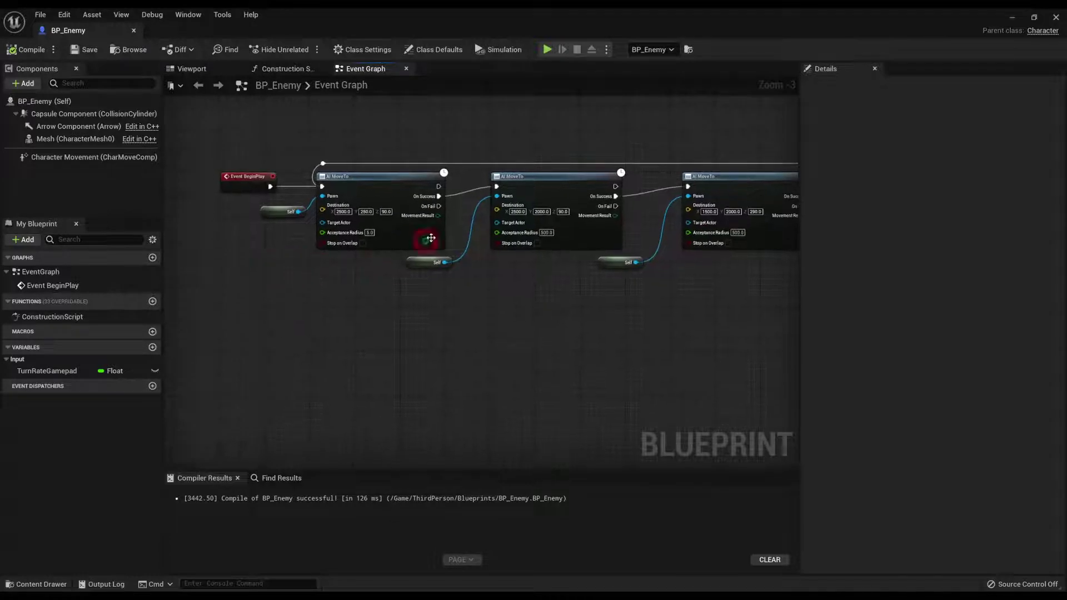
pyautogui.moveTo(293, 307); pyautogui.dragTo(310, 288, button='right')
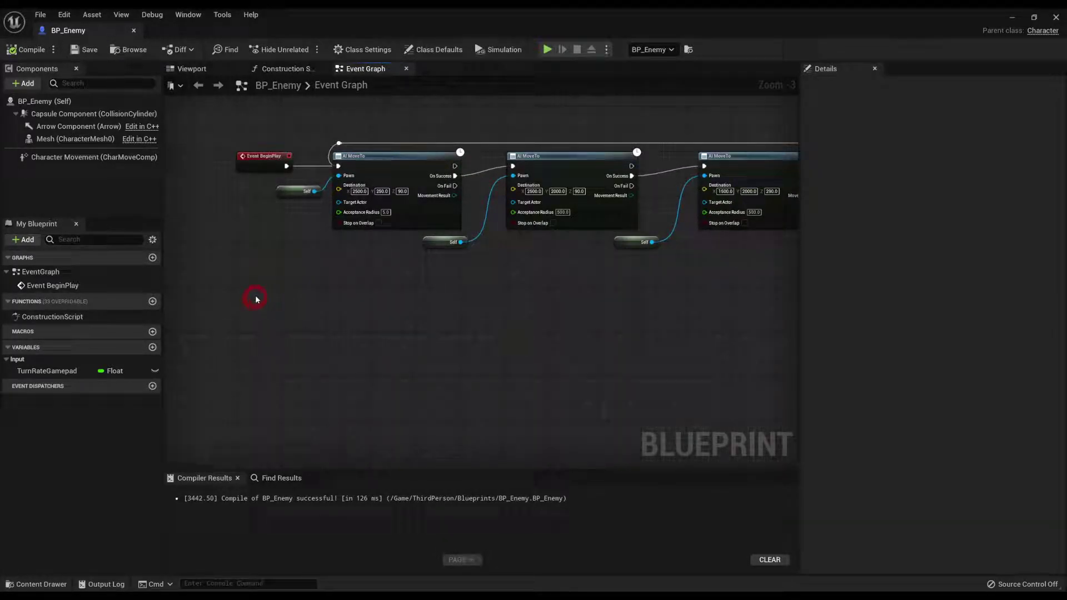
pyautogui.moveTo(323, 127); pyautogui.dragTo(784, 281)
pyautogui.click(608, 311)
pyautogui.moveTo(257, 136); pyautogui.dragTo(764, 271)
pyautogui.click(508, 312)
pyautogui.click(35, 52)
pyautogui.click(78, 51)
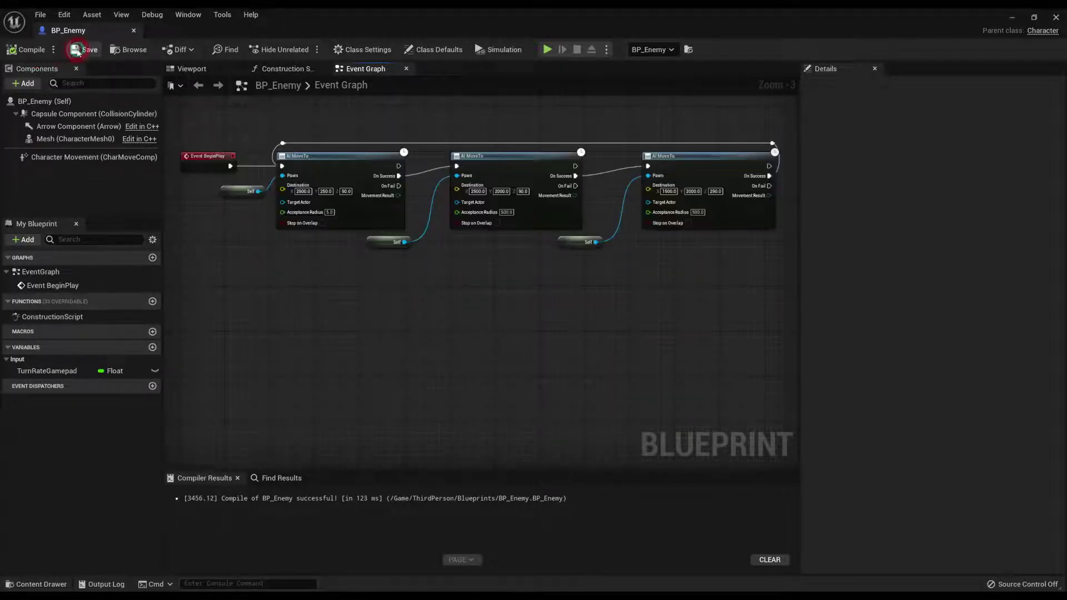
pyautogui.click(135, 31)
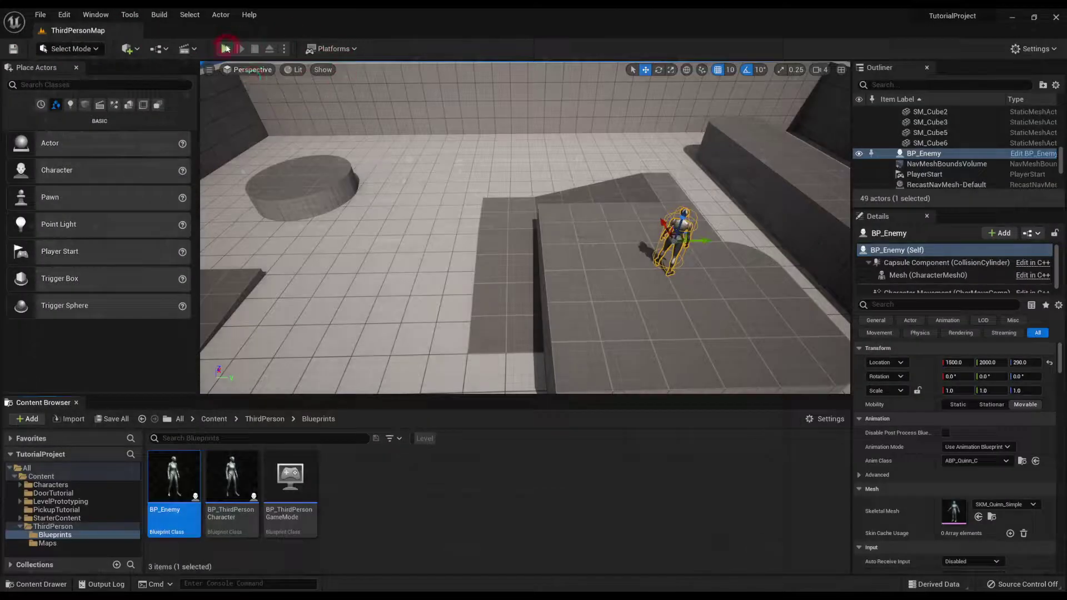
# Step: Play the level, follow BP_Enemy around its patrol route with the player character, and stop the session
pyautogui.click(226, 49)
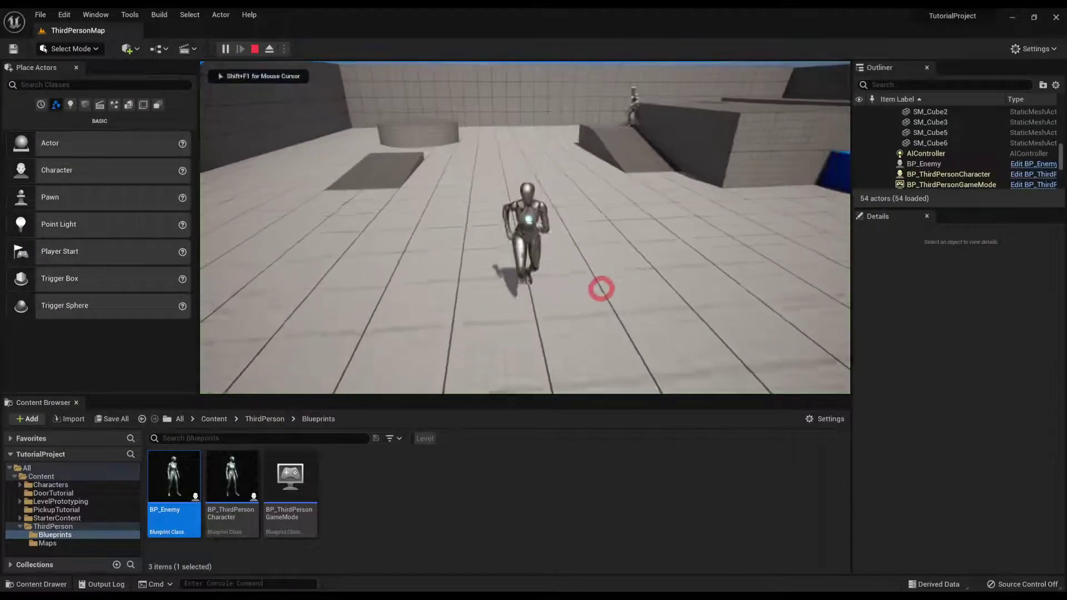
pyautogui.press('a')
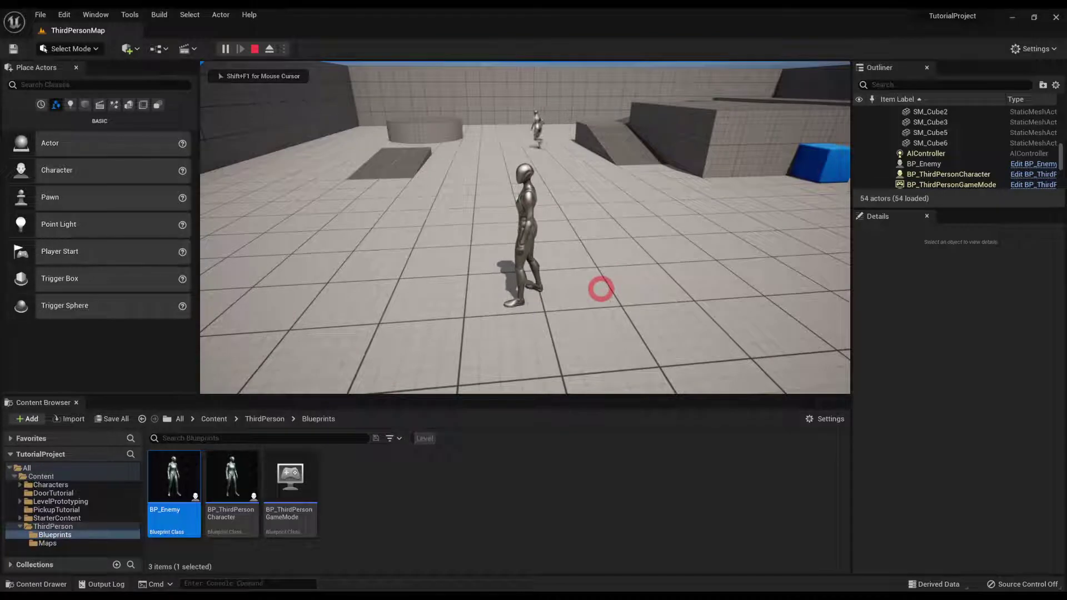
pyautogui.press('w')
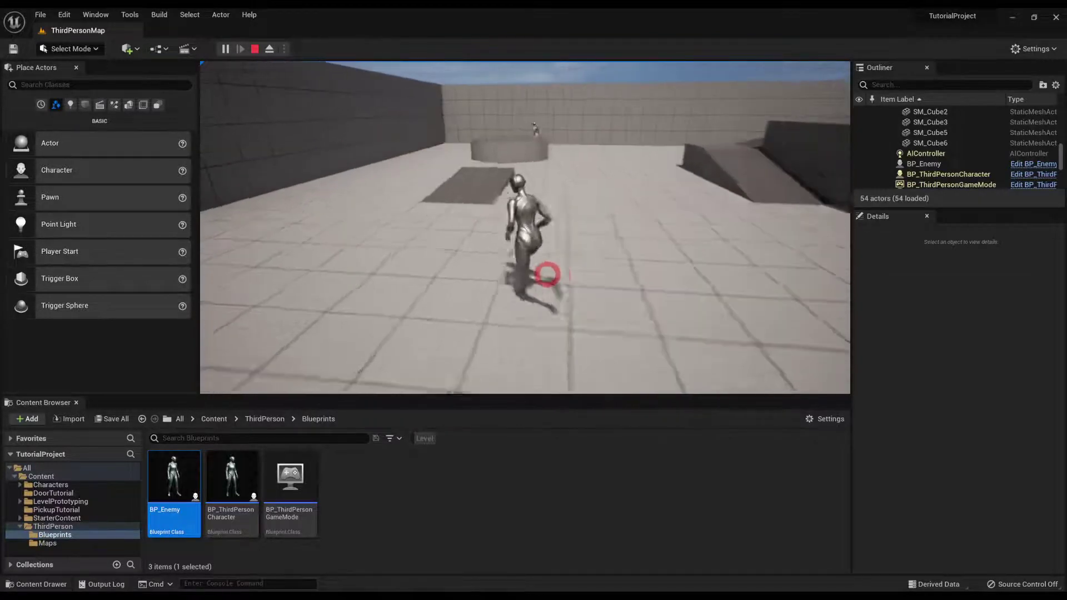
pyautogui.press('w')
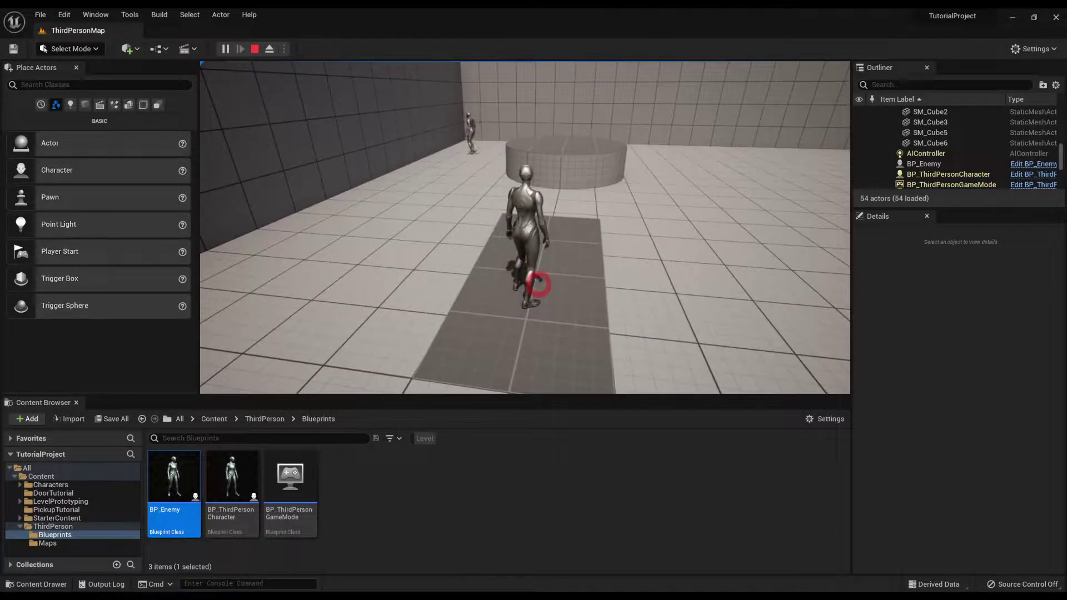
pyautogui.press('w')
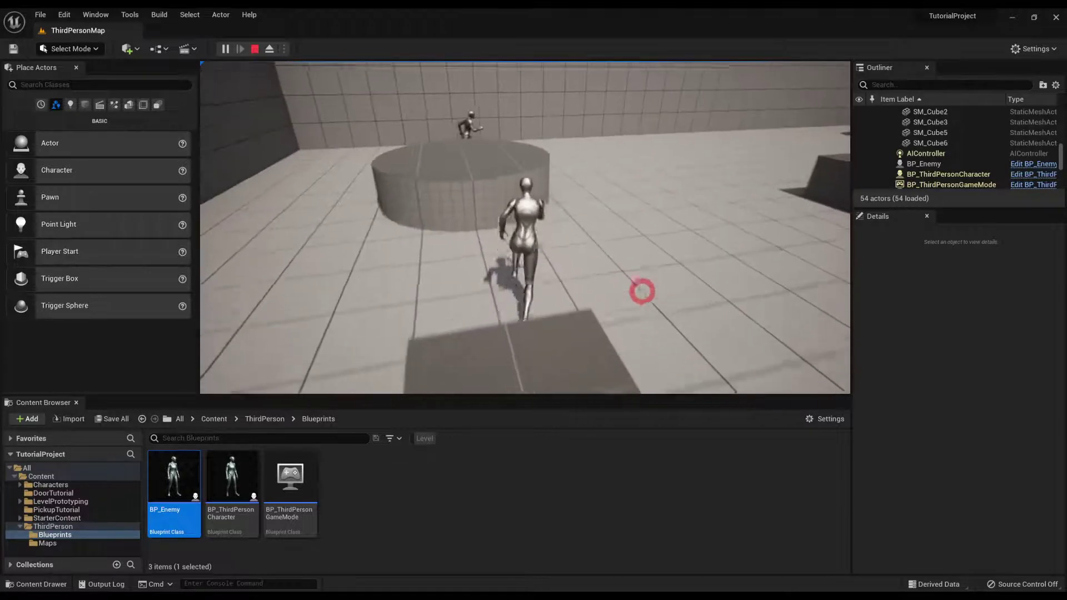
pyautogui.press('space')
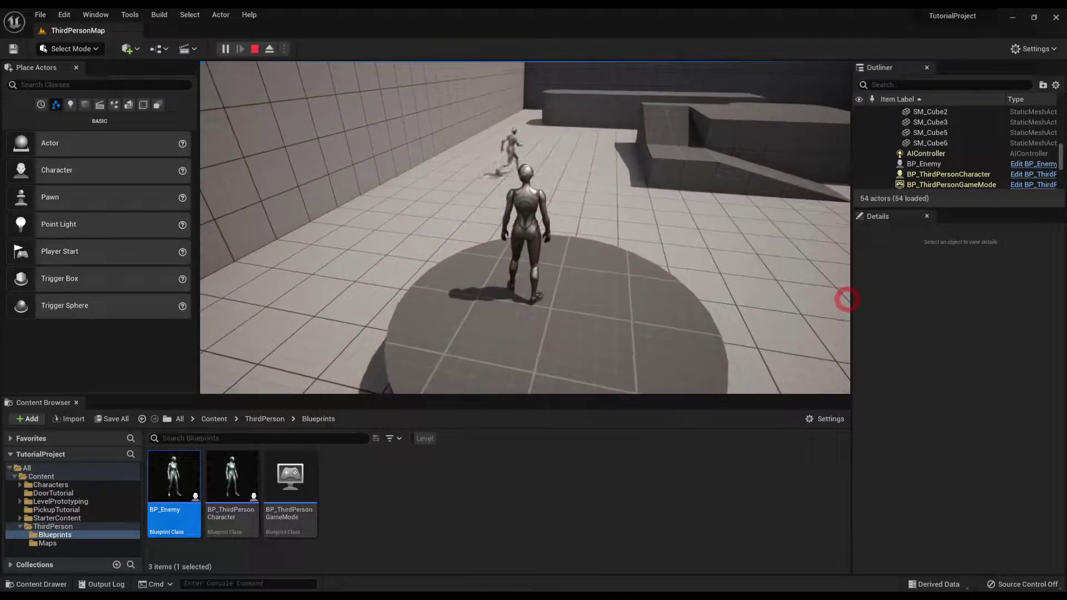
pyautogui.press('w')
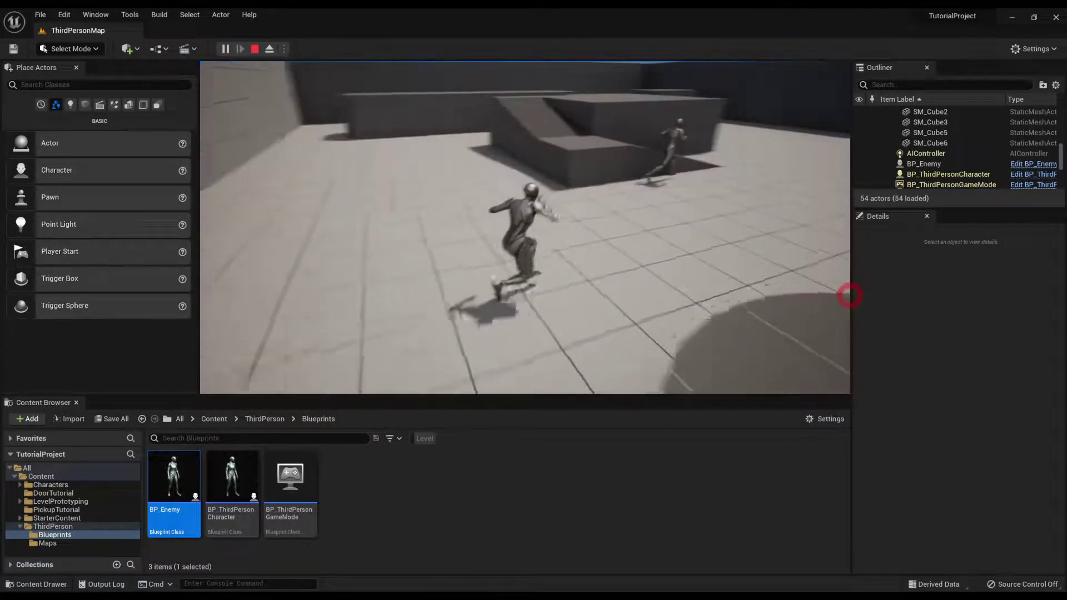
pyautogui.press('w')
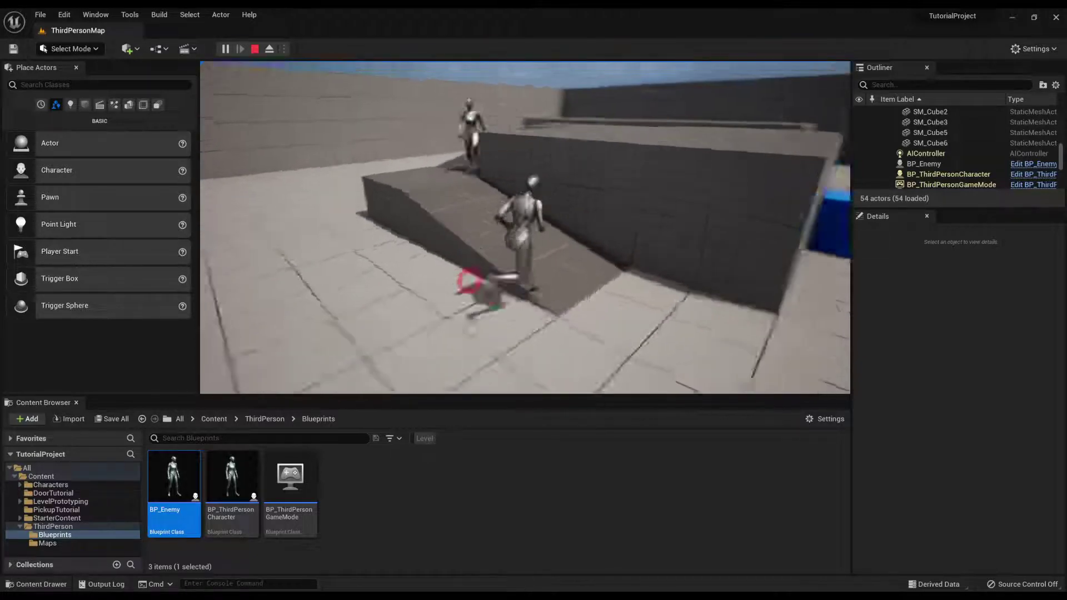
pyautogui.press('Escape')
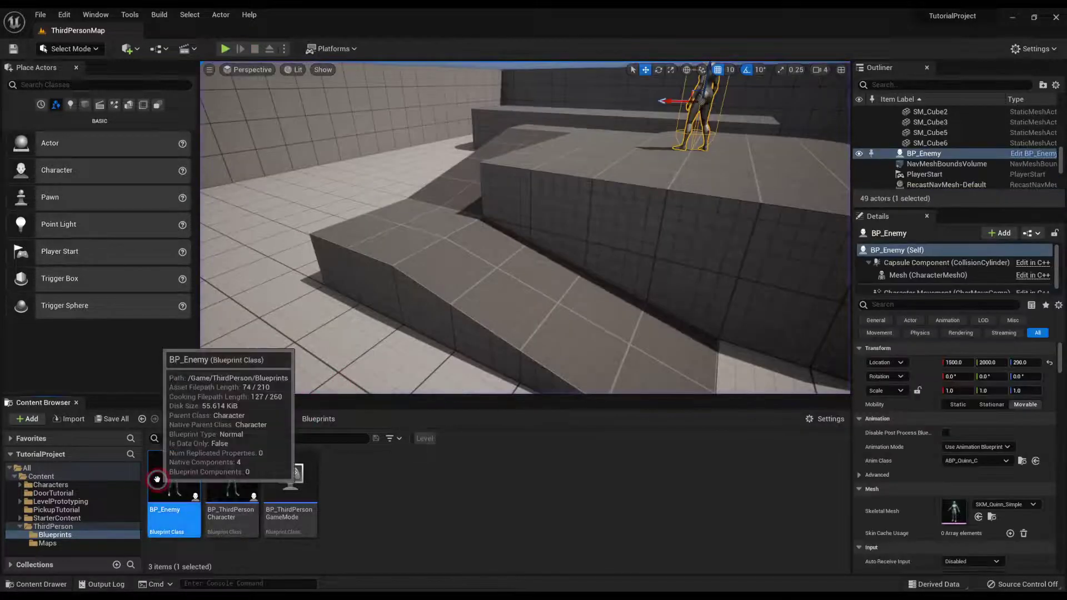
# Step: Open the BP_Enemy blueprint's event graph, compile it, and minimize its editor to return to the level
pyautogui.doubleClick(167, 478)
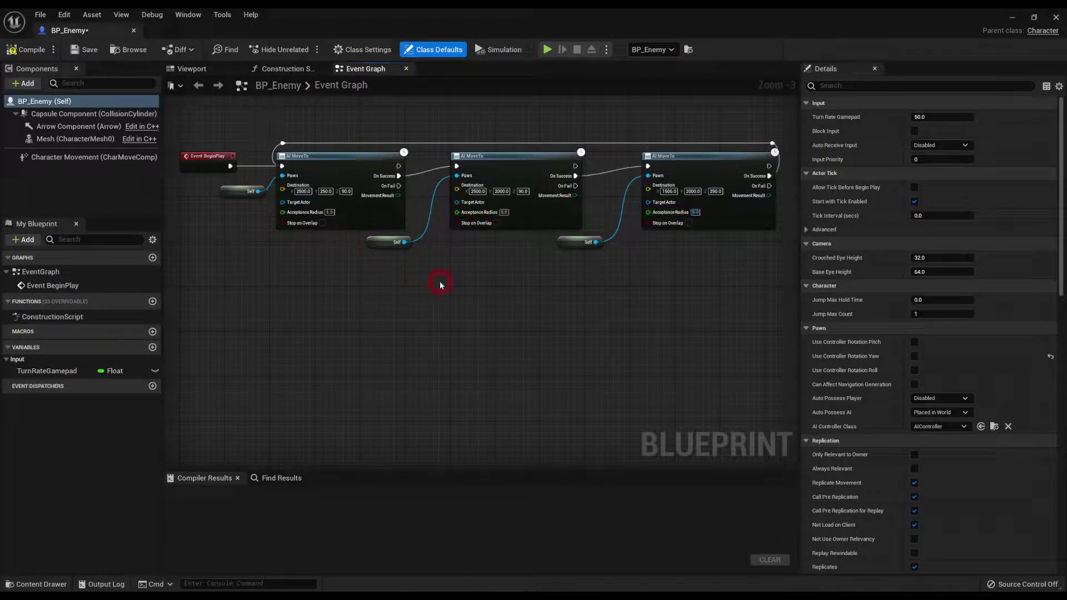
pyautogui.click(26, 53)
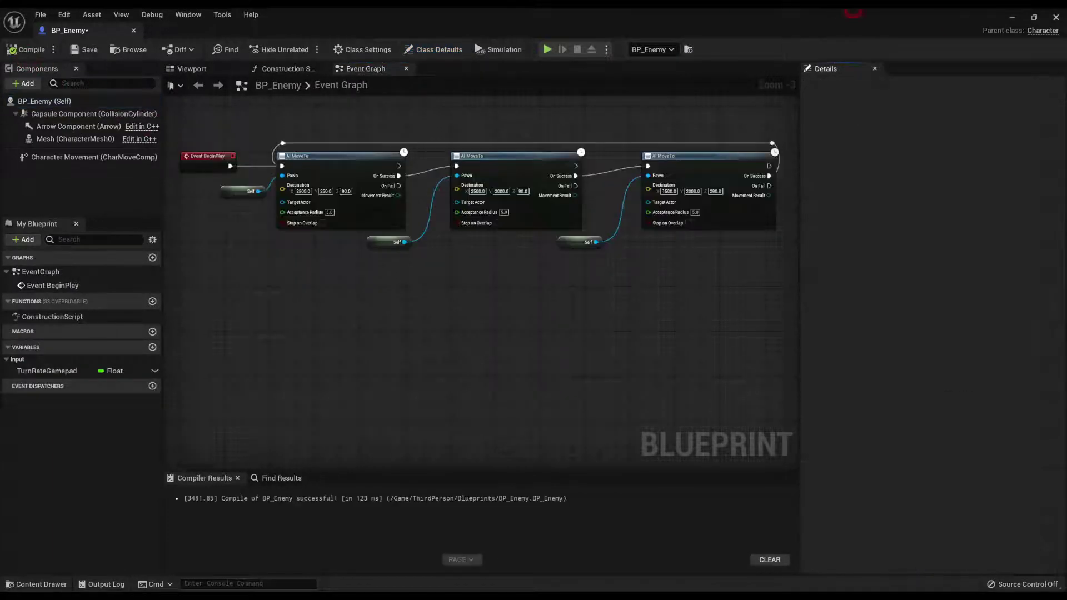
pyautogui.click(1013, 17)
# Step: Play the level, move the player character onto the round platform to watch BP_Enemy's looping patrol, and stop the session
pyautogui.hotkey('alt', 'p')
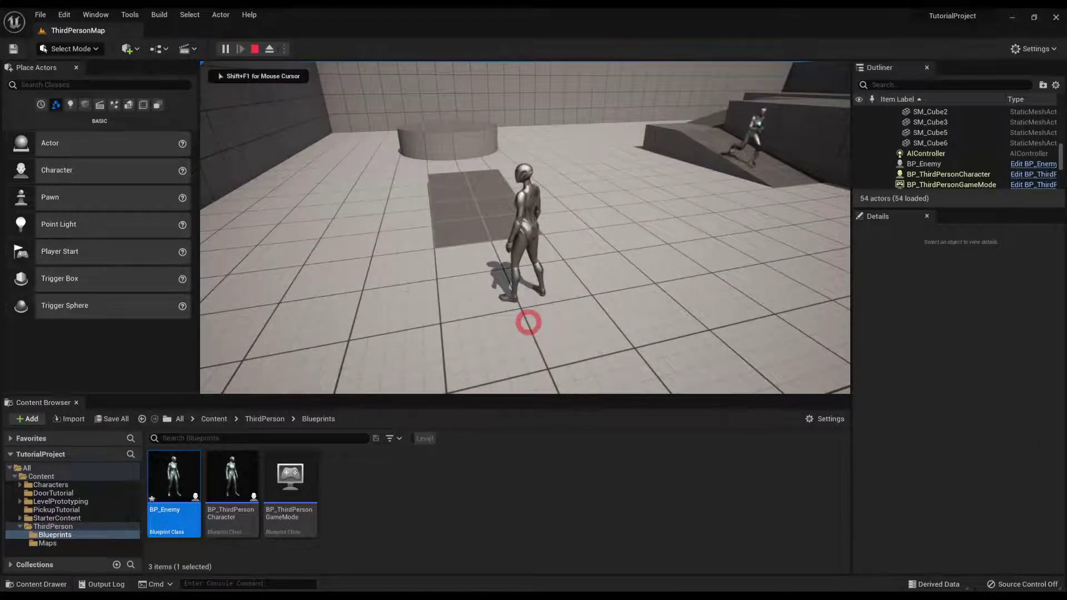
pyautogui.press('w')
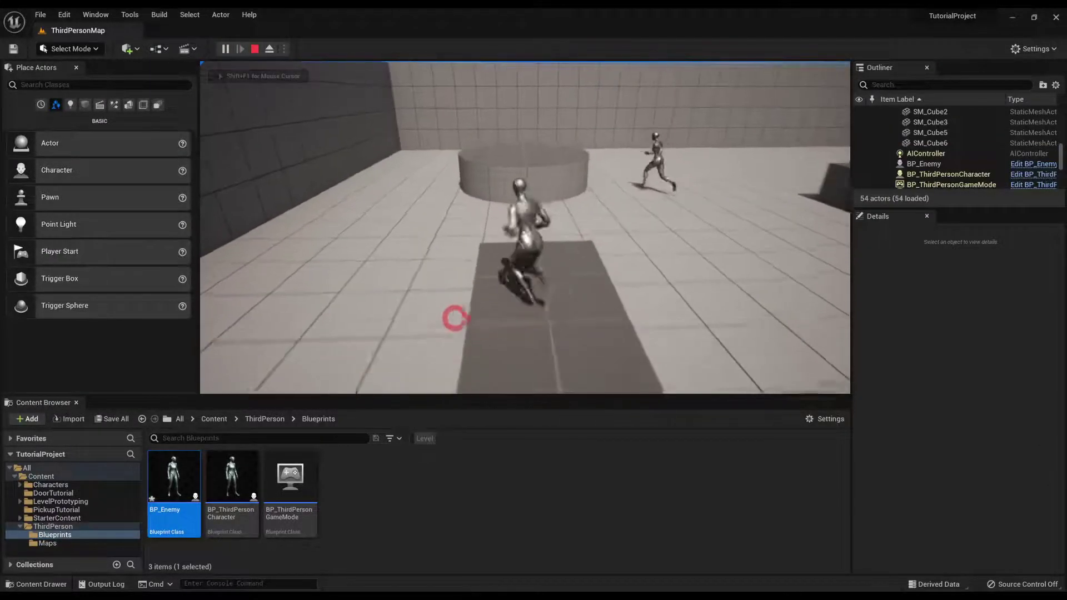
pyautogui.press('space')
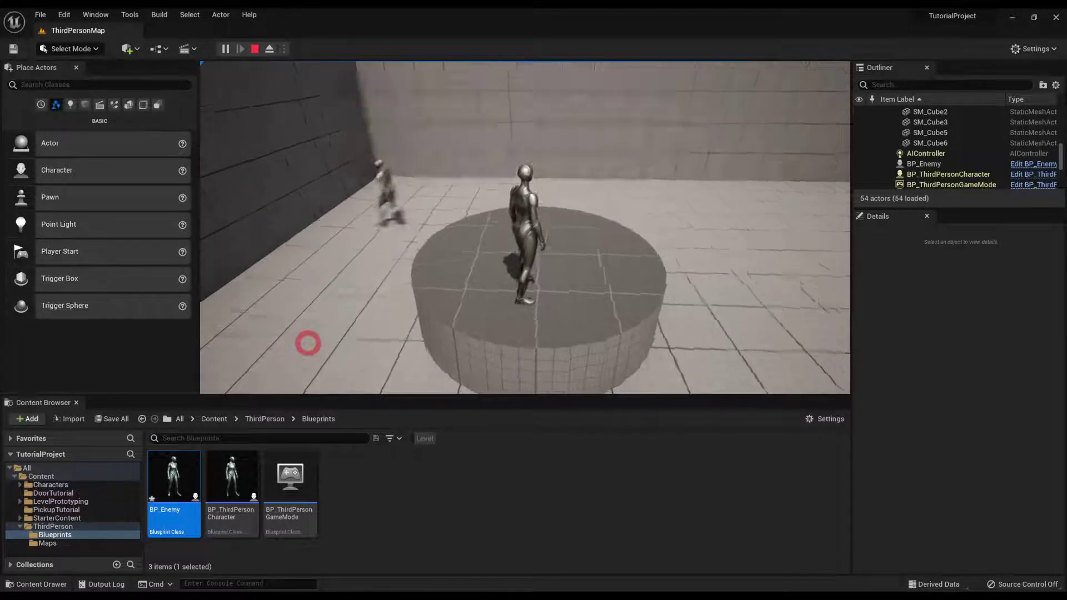
pyautogui.press('Escape')
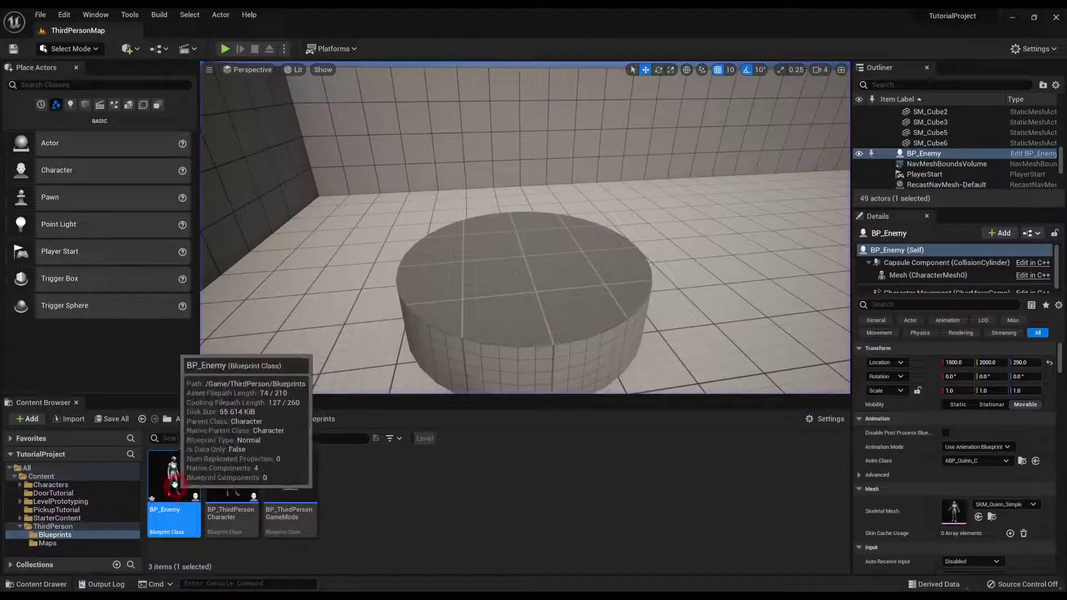